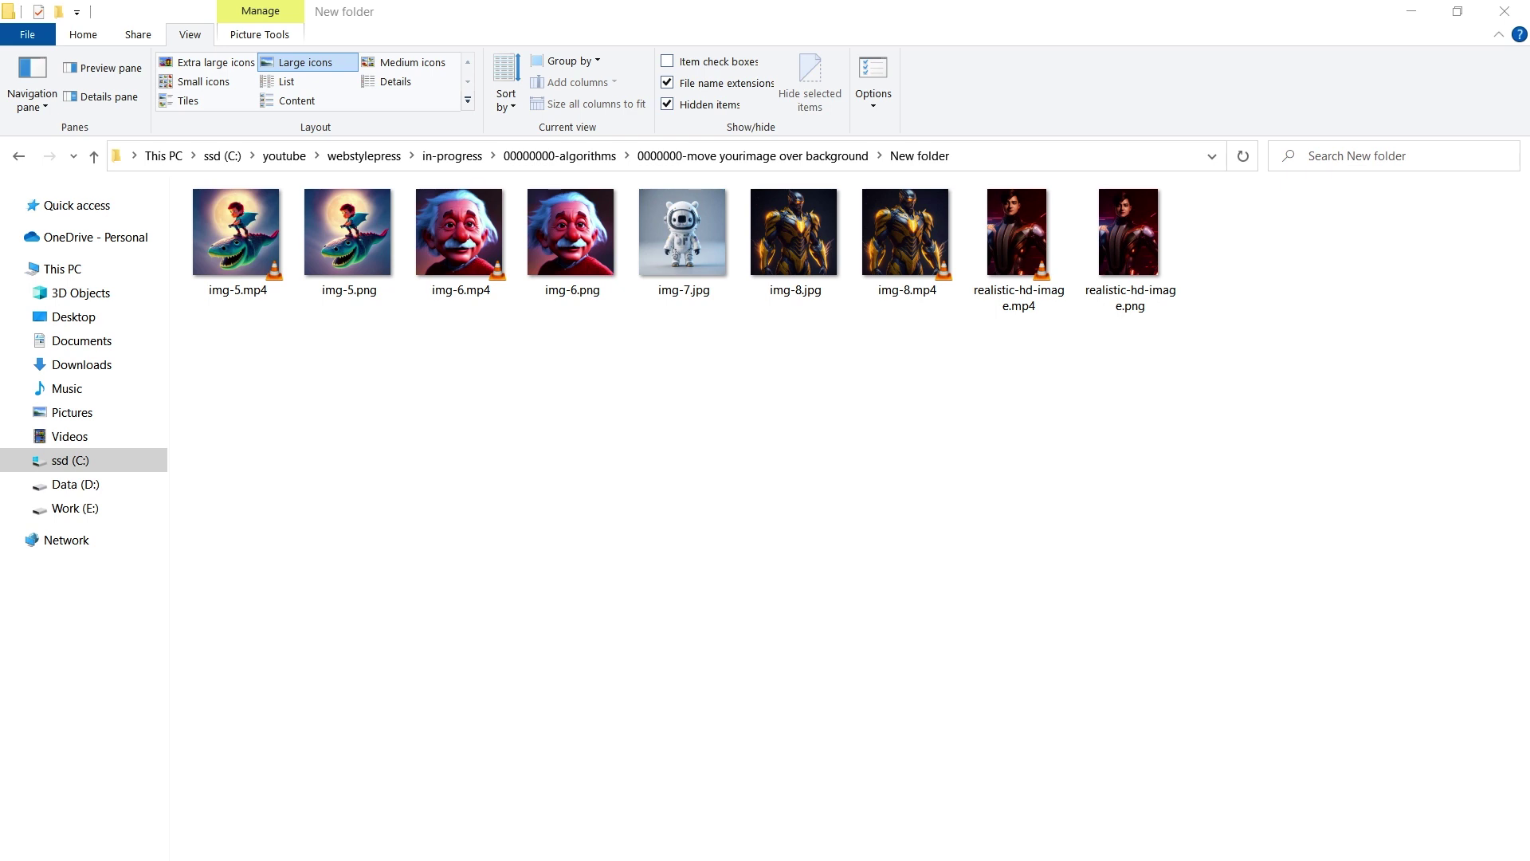
View the source image img-8.jpg up close and select its animated version img-8.mp4 in the folder
double_click(796, 238)
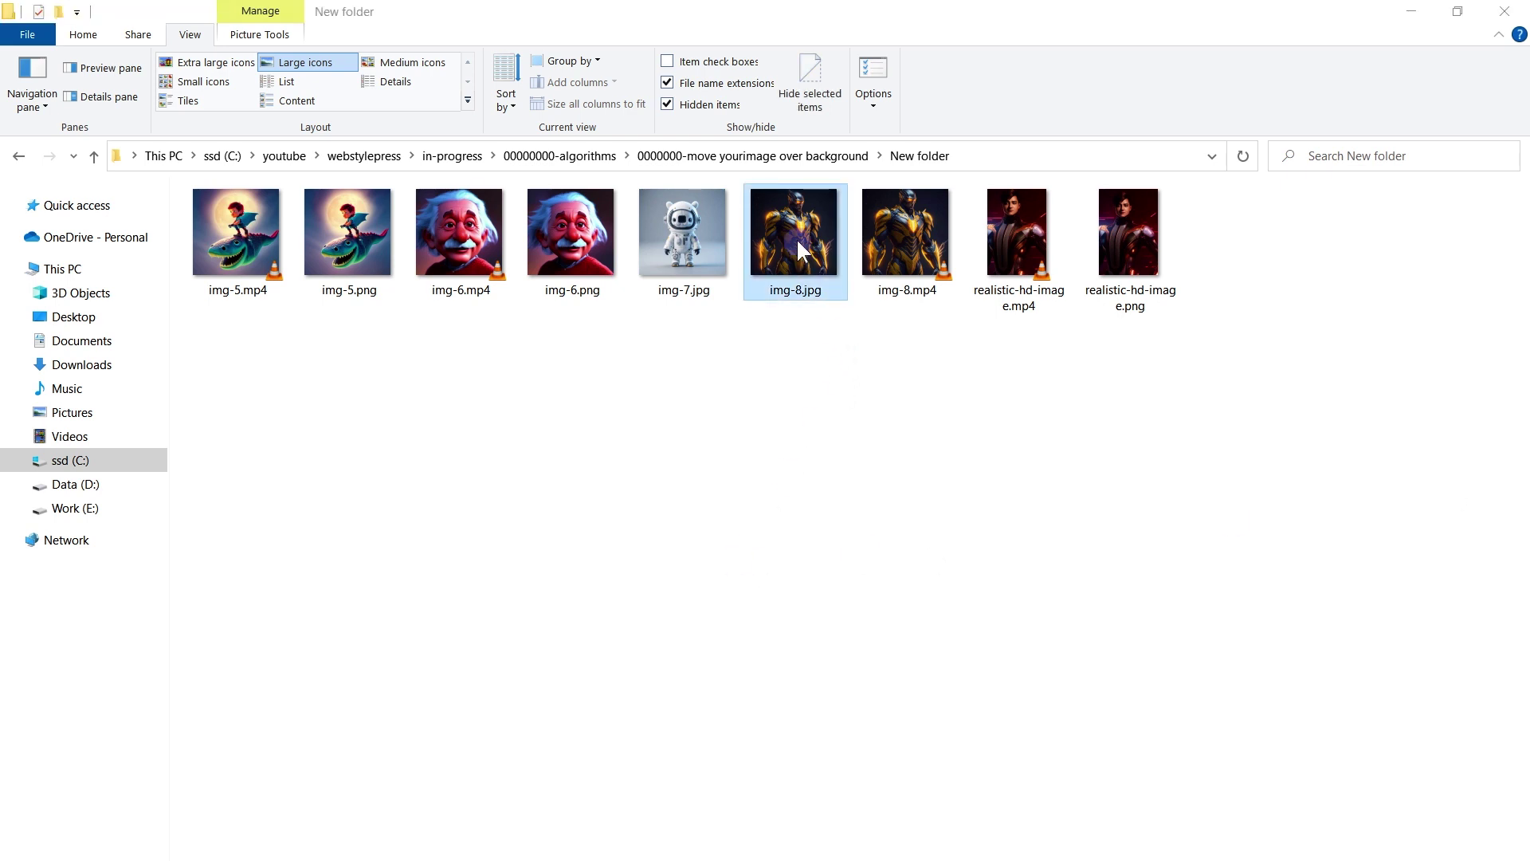
scroll(922, 379, up, 3)
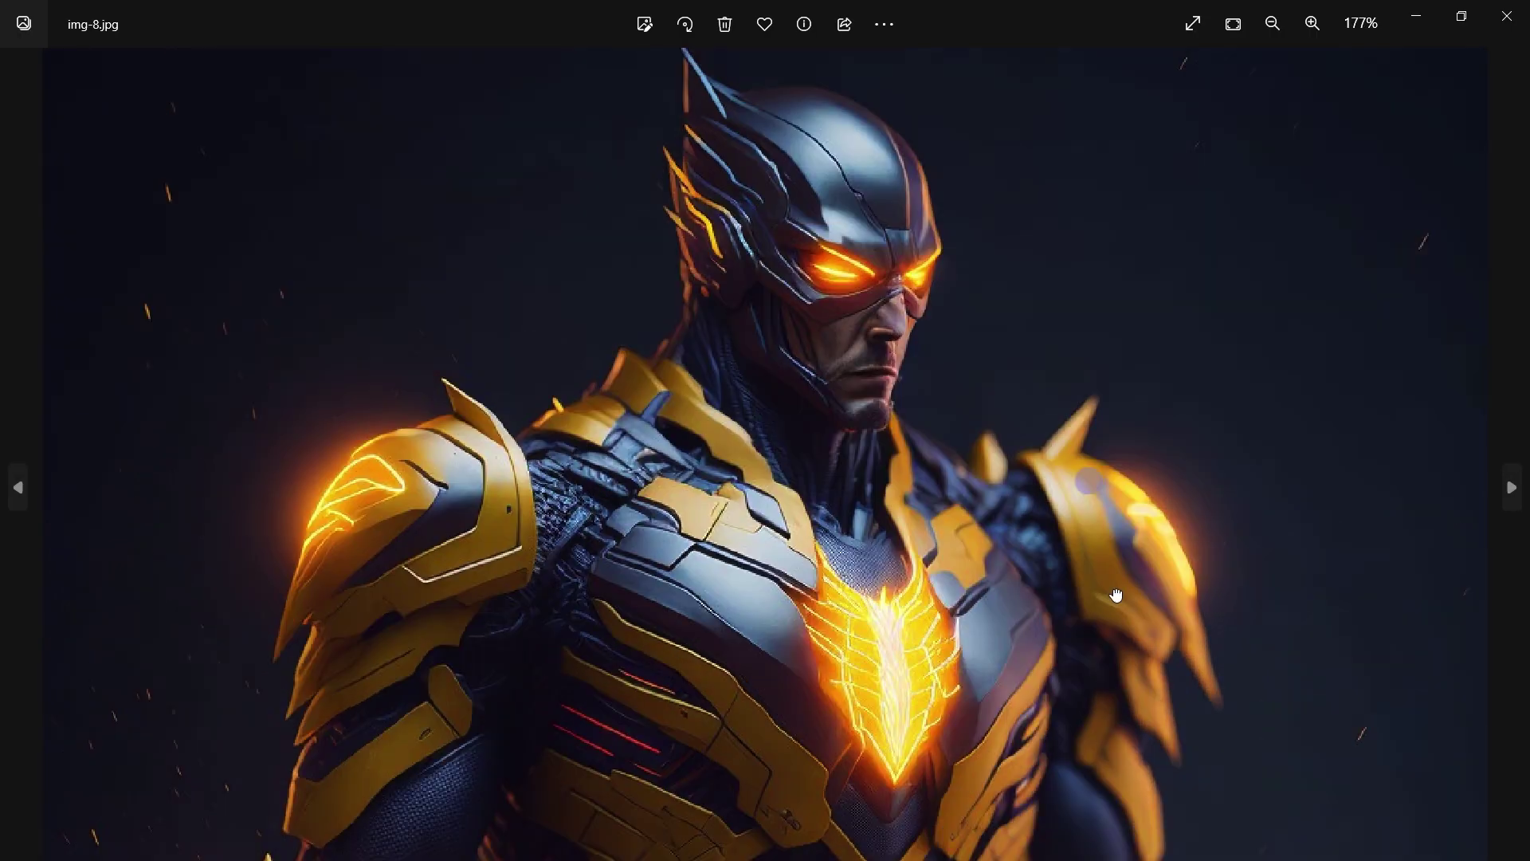
scroll(1195, 440, down, 3)
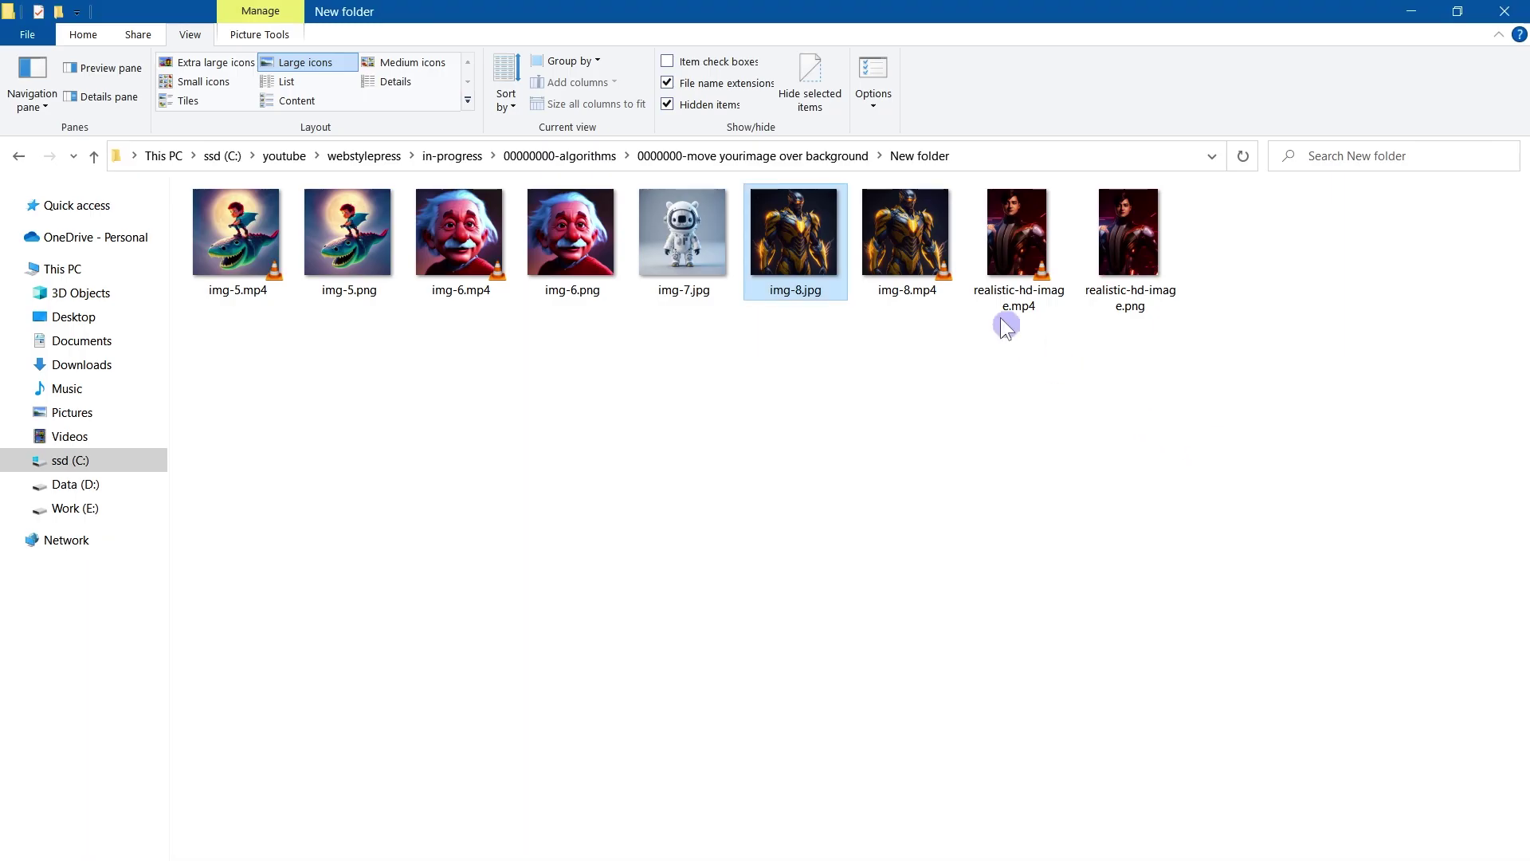
click(912, 251)
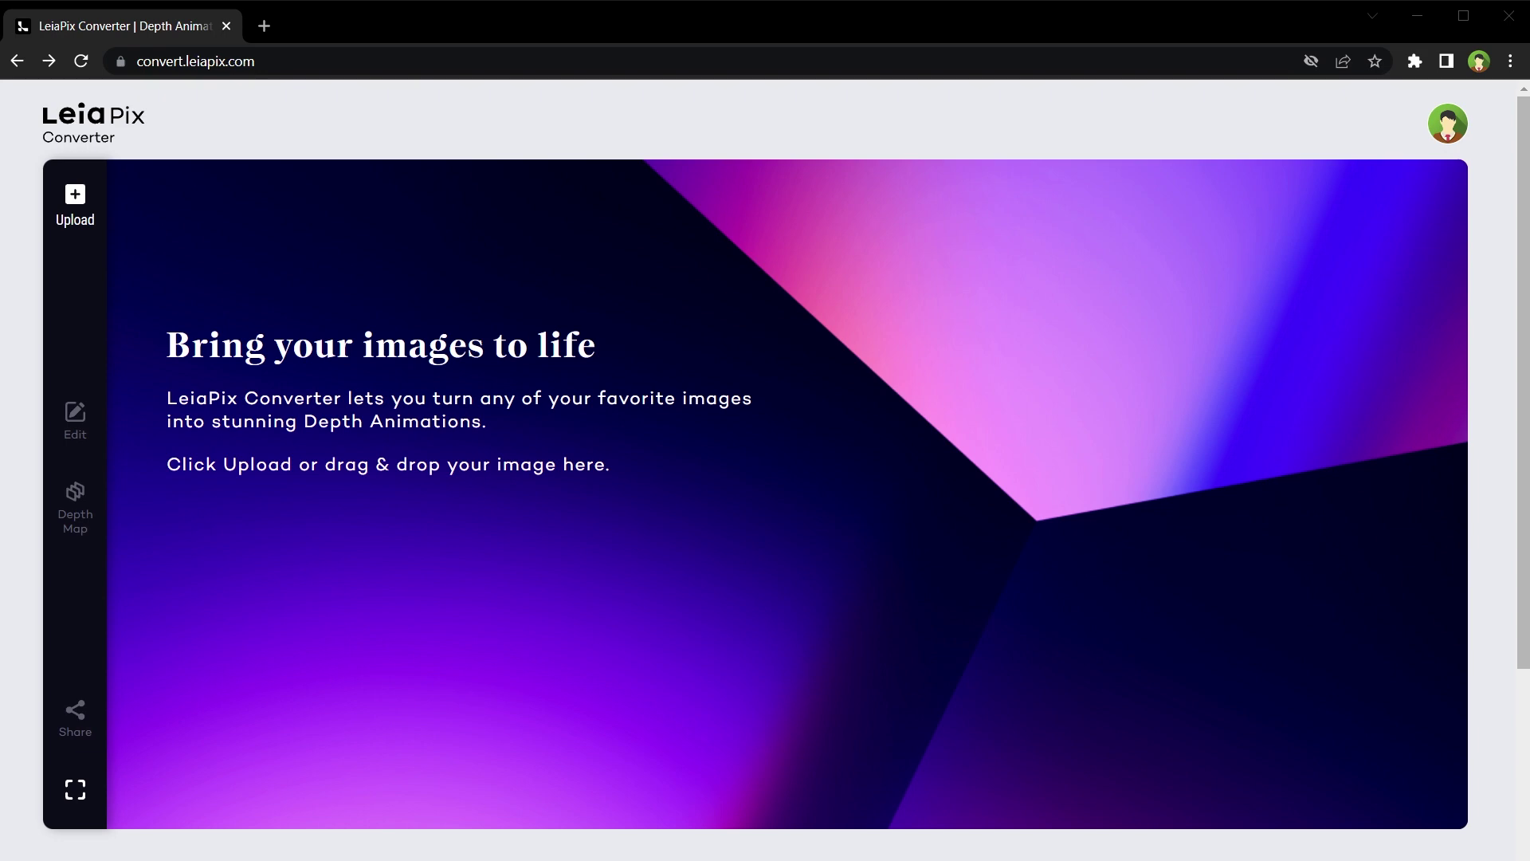
Switch to LeiaPix Converter in the browser and upload realistic-hd-image.png from the New folder directory
click(79, 199)
click(678, 168)
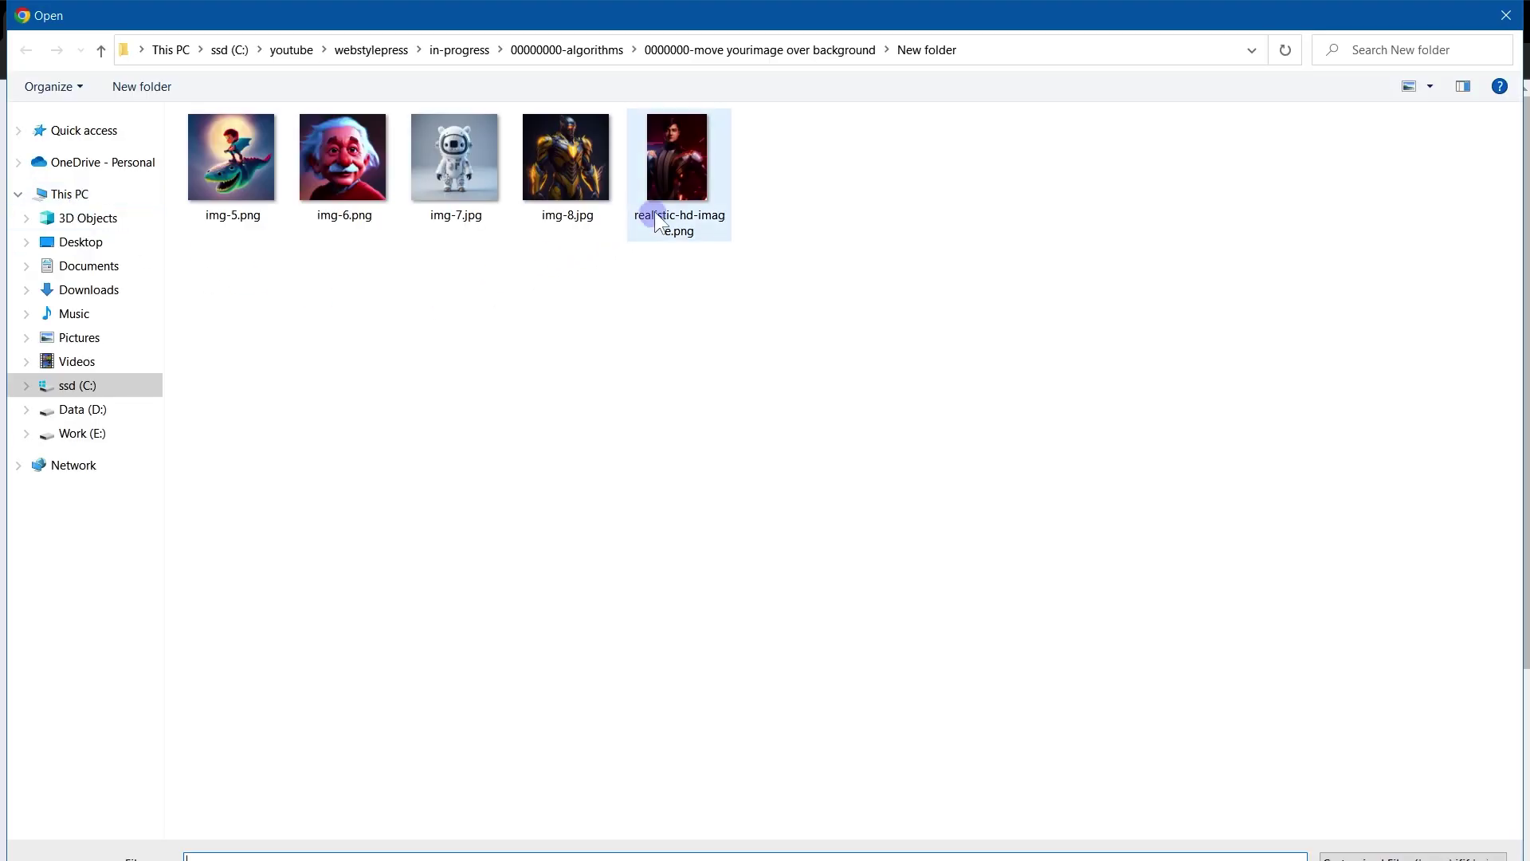
key(Return)
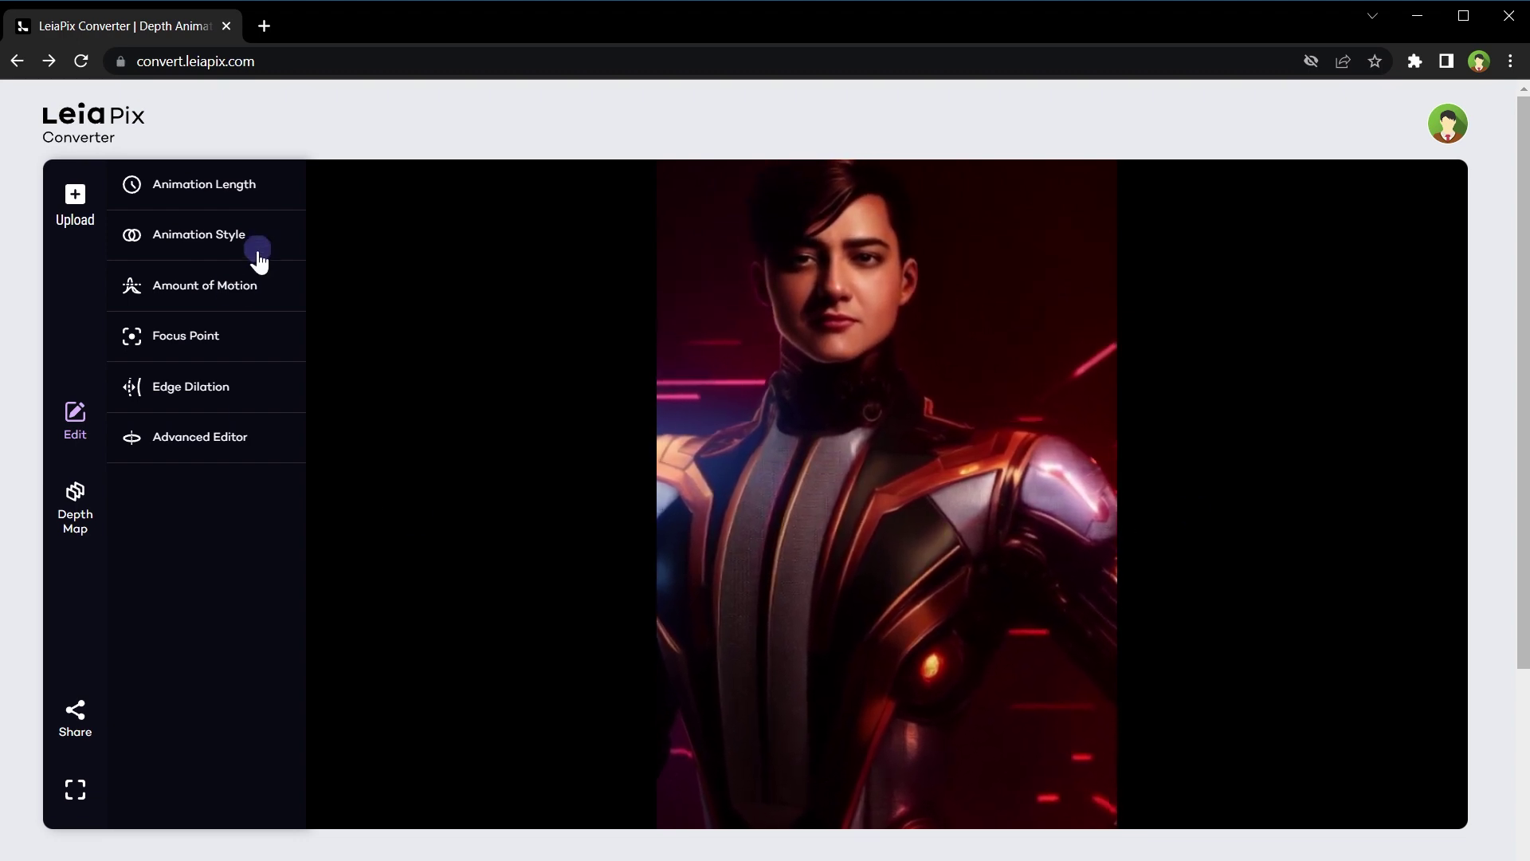
Try the animation length at 6 seconds and set it to 5 seconds
click(243, 451)
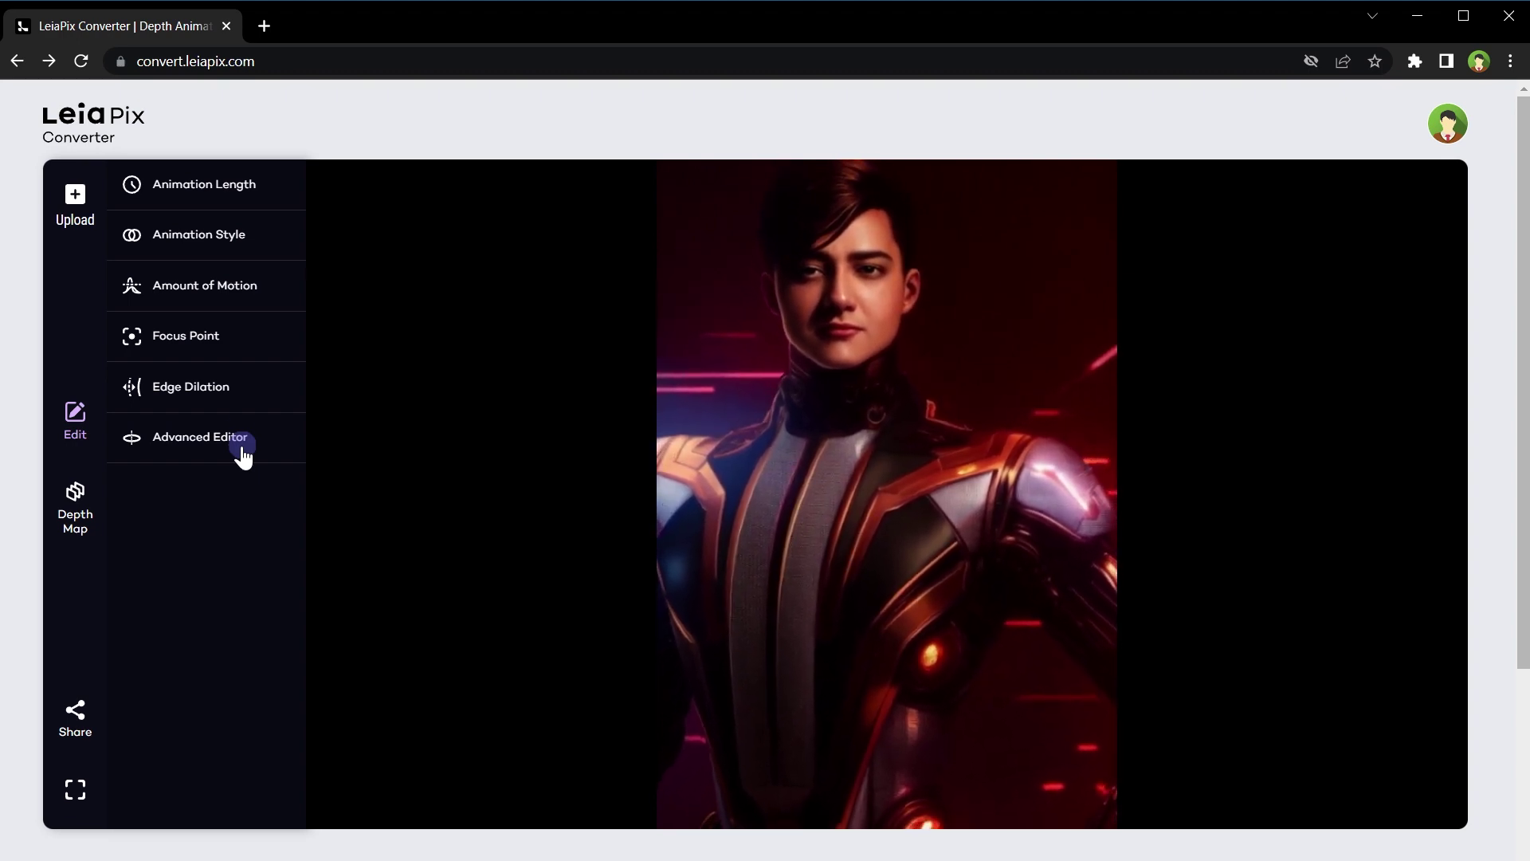
click(232, 186)
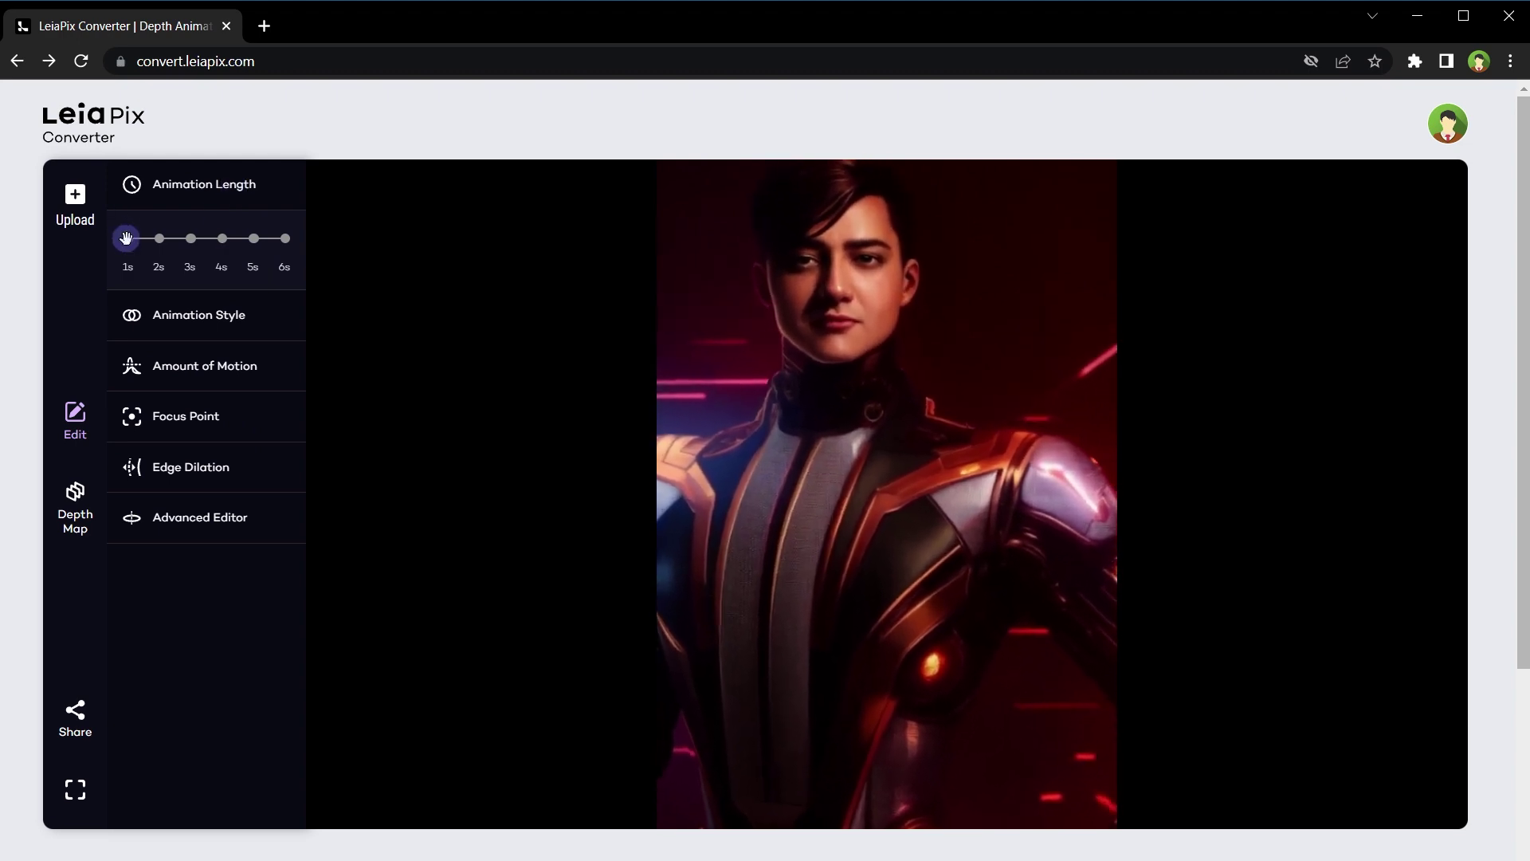
drag(126, 238, 284, 238)
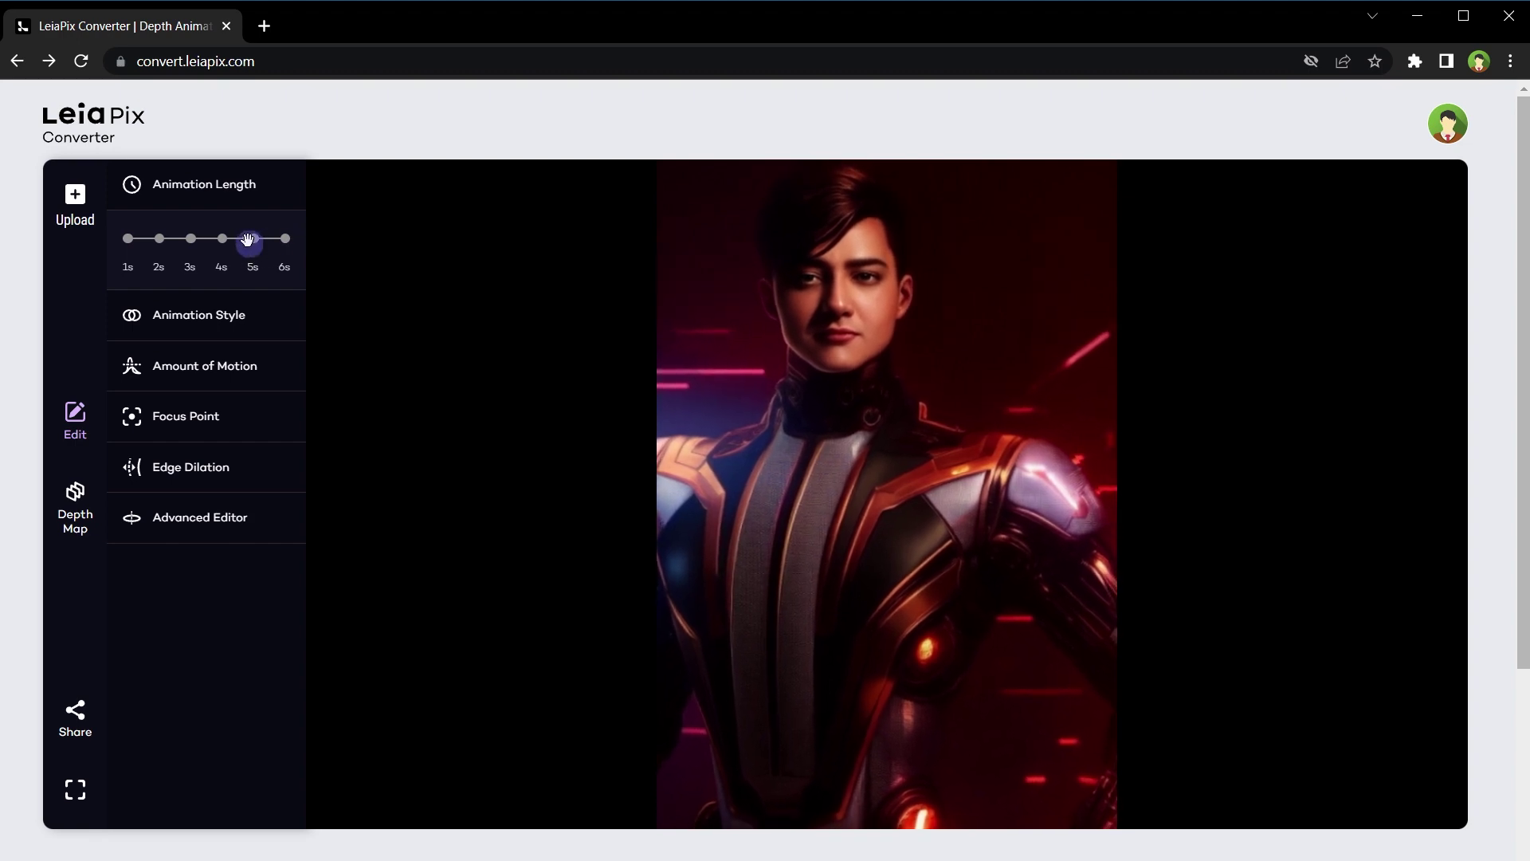
drag(248, 239, 245, 239)
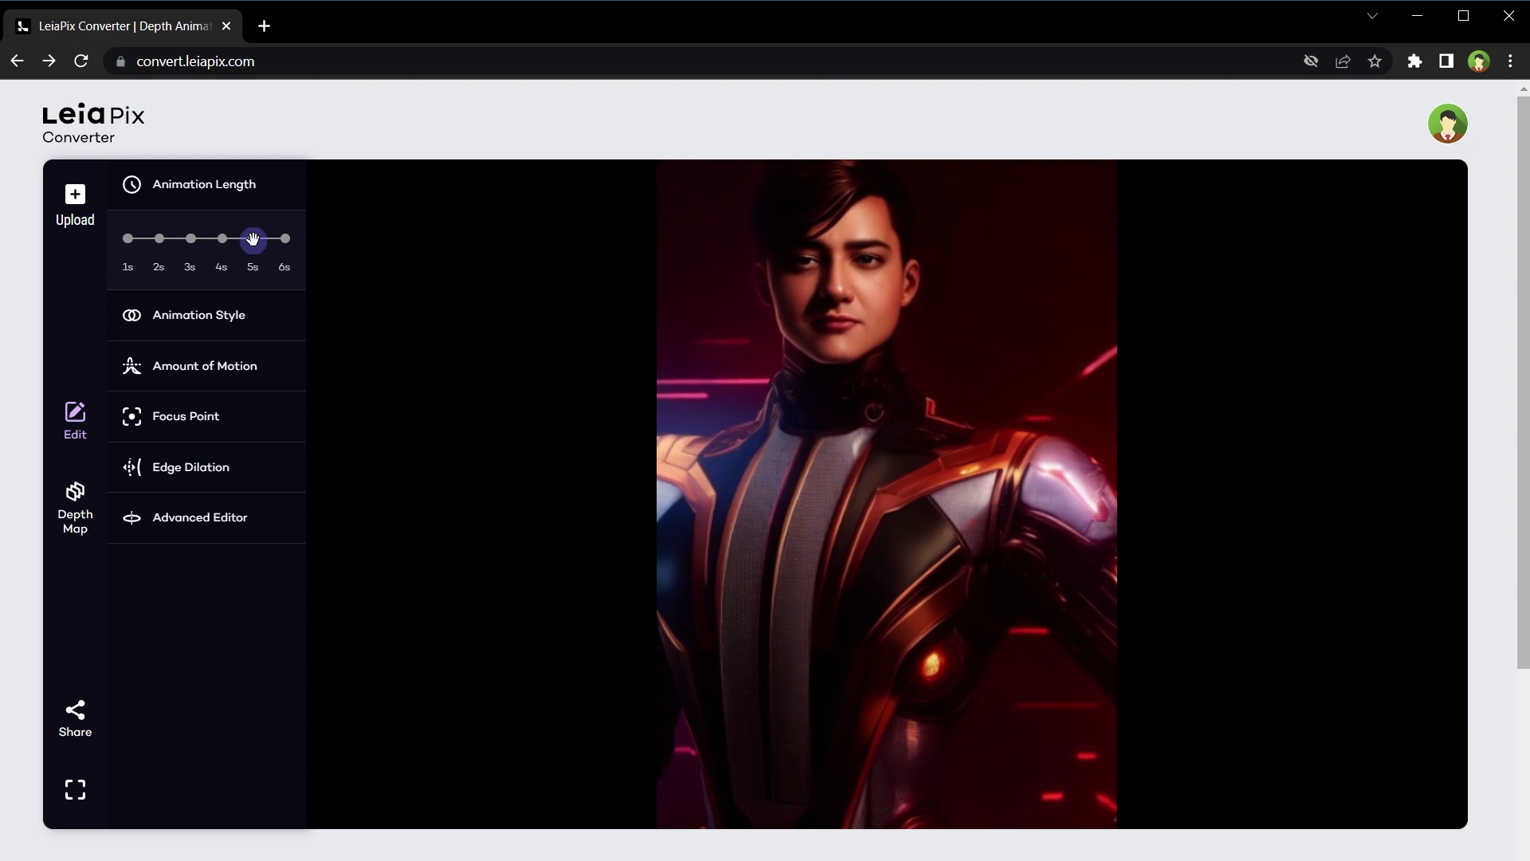
Try the Horizontal and Wide Circle animation styles, choose Circle, and set the animation length to 3 seconds
click(248, 319)
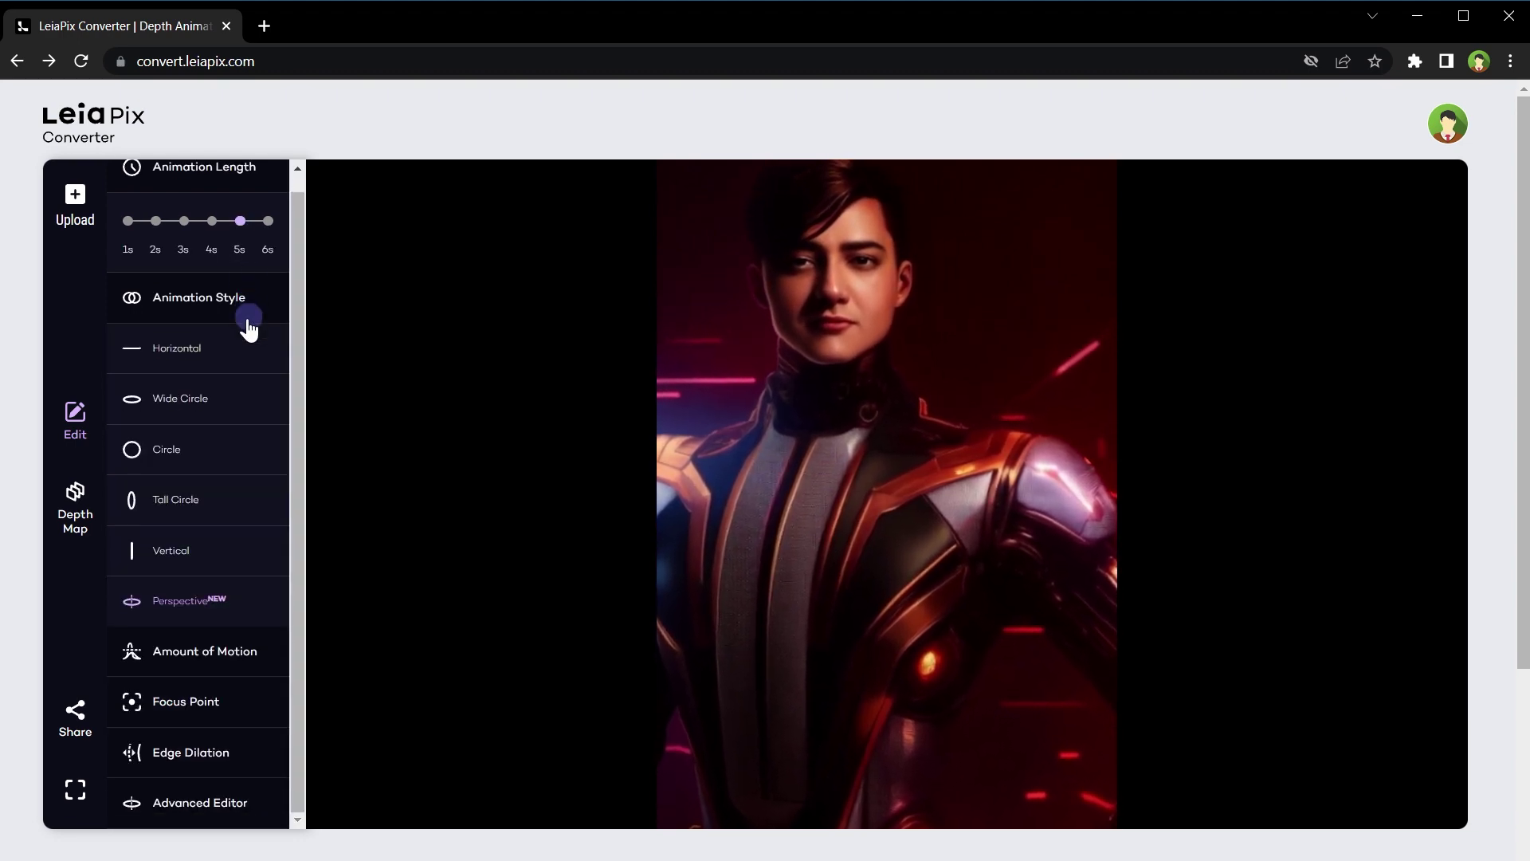
click(242, 349)
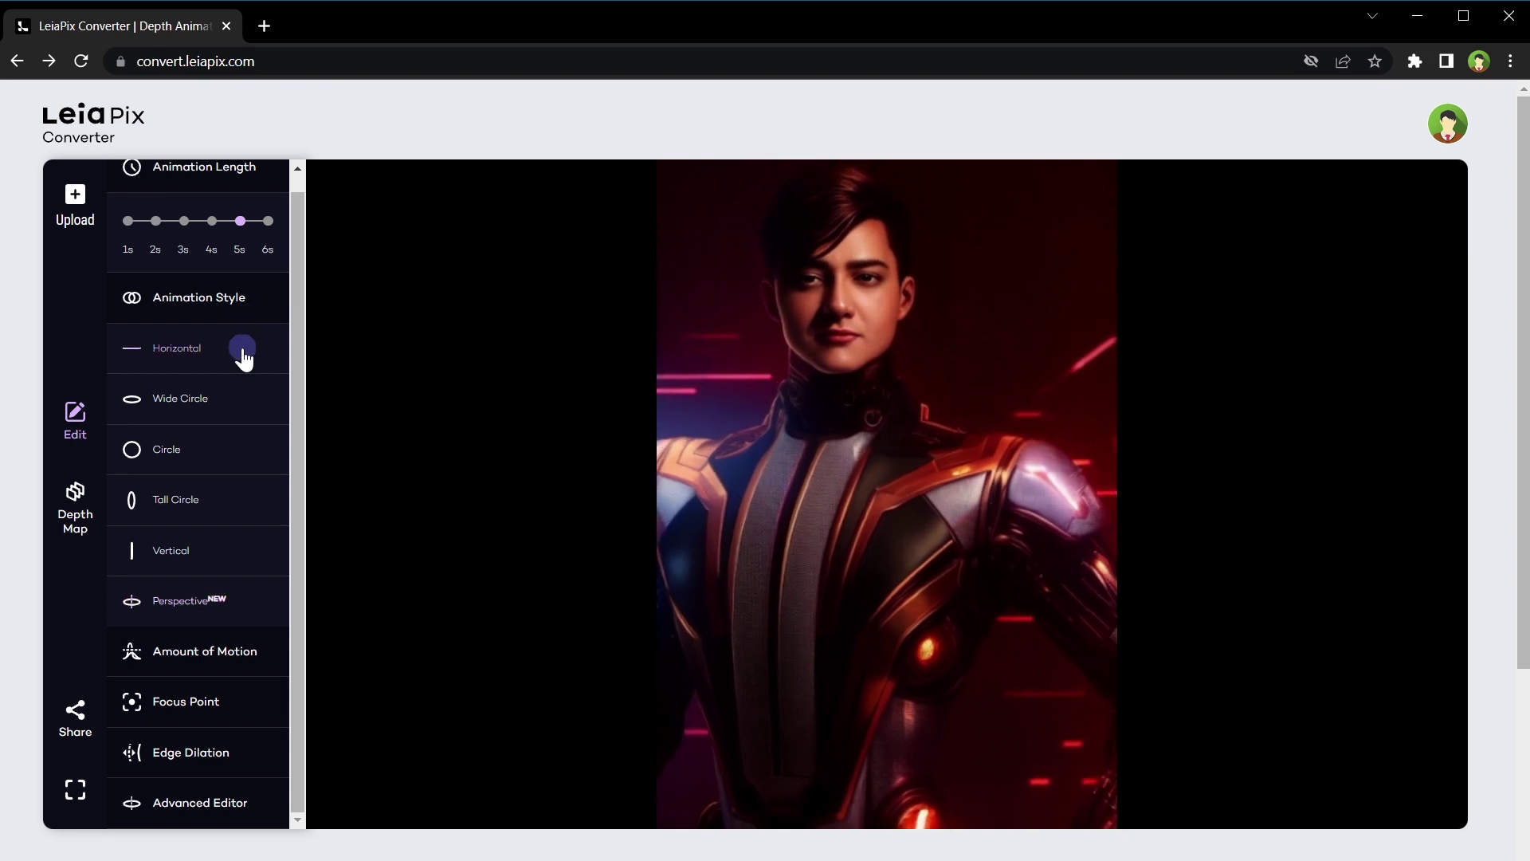
click(244, 395)
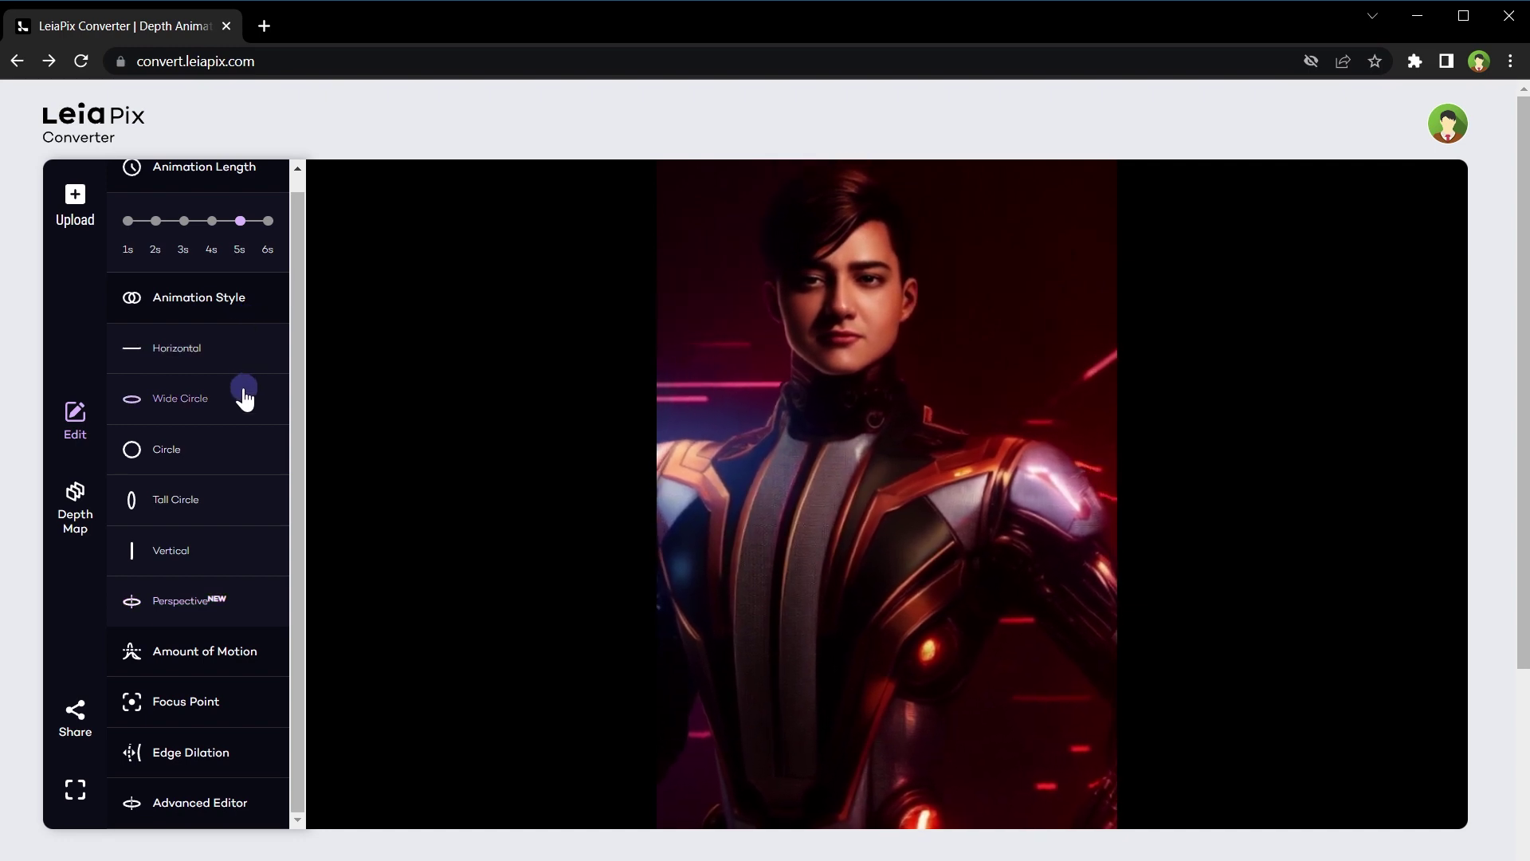
click(242, 449)
click(206, 220)
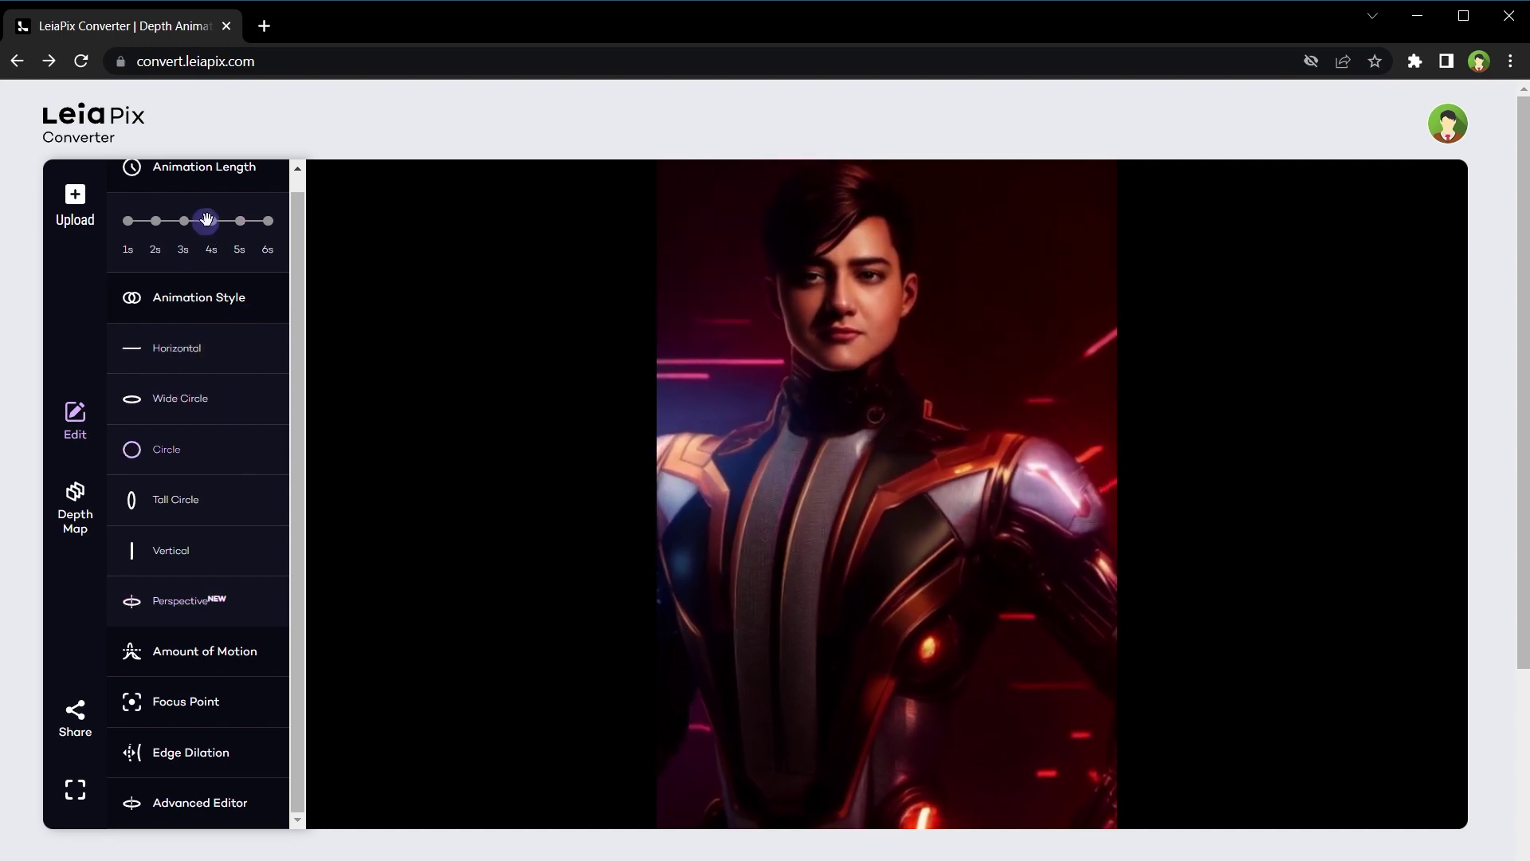
Try the Tall Circle, Vertical and Perspective animation styles and return to Circle
click(207, 510)
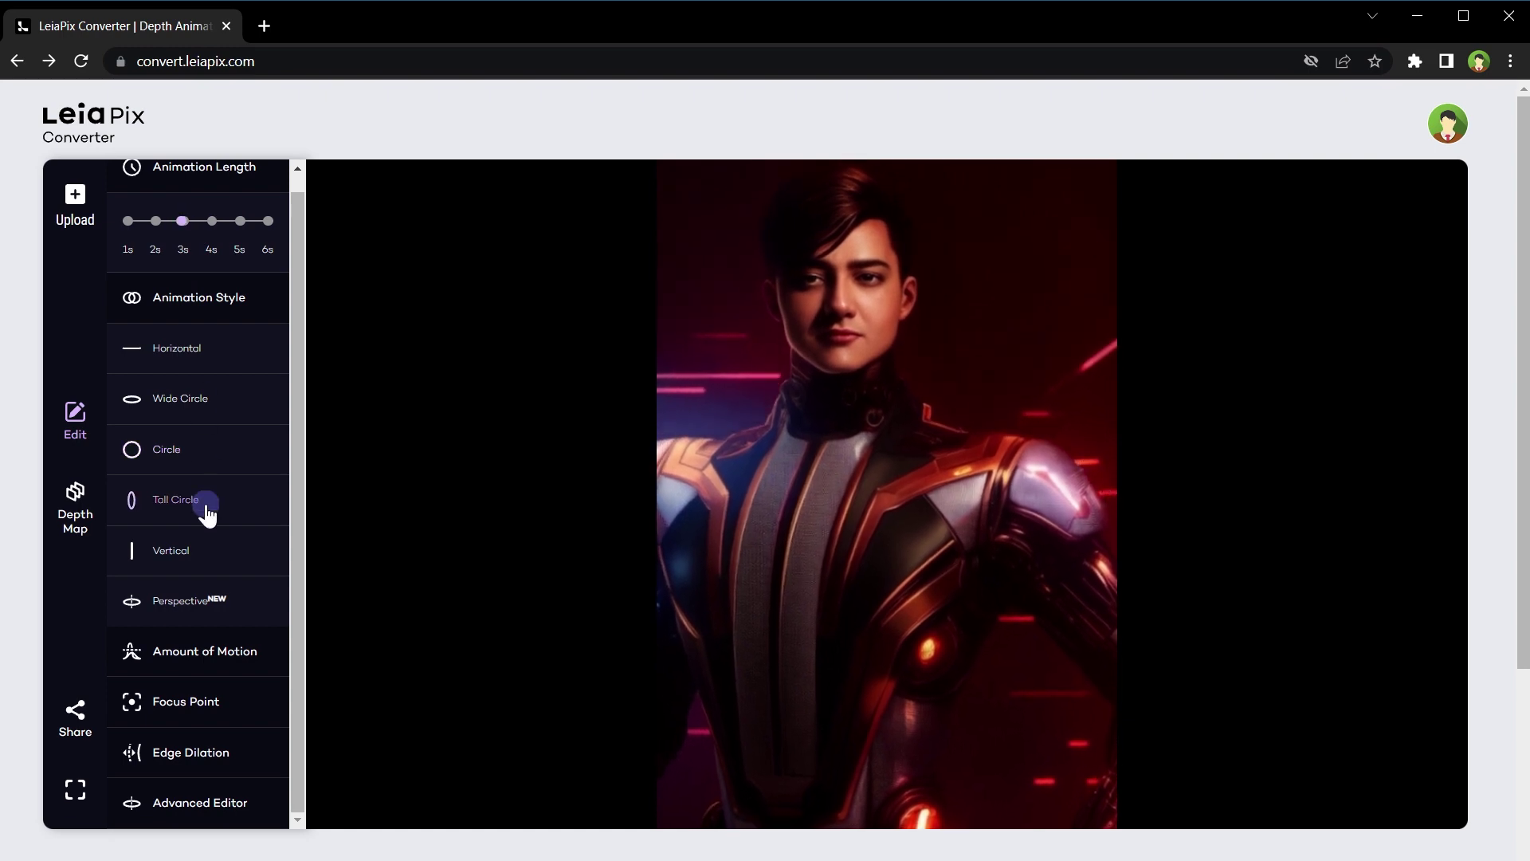
click(206, 555)
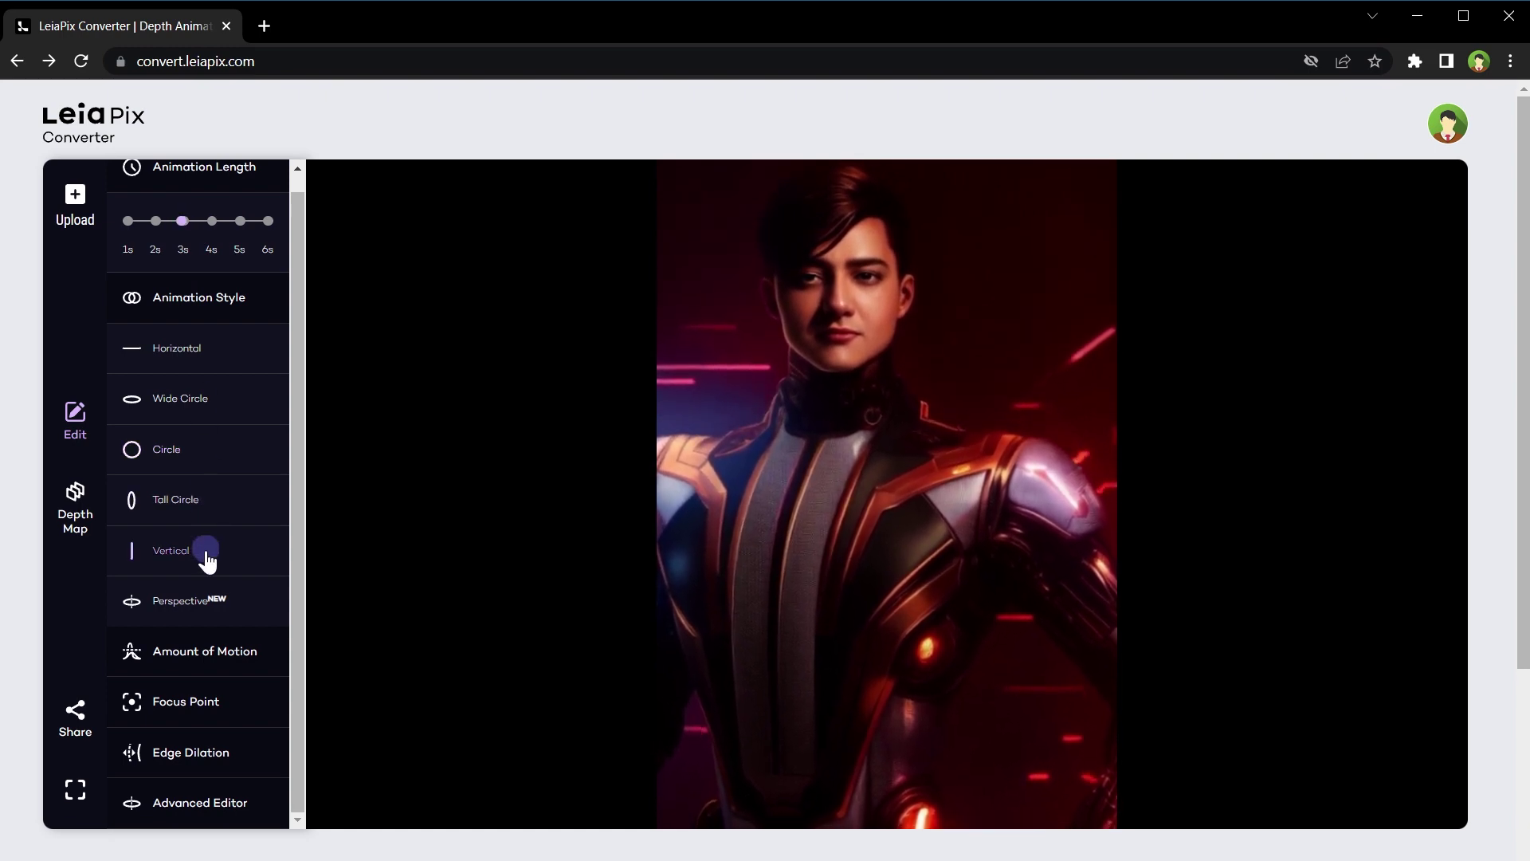
click(230, 605)
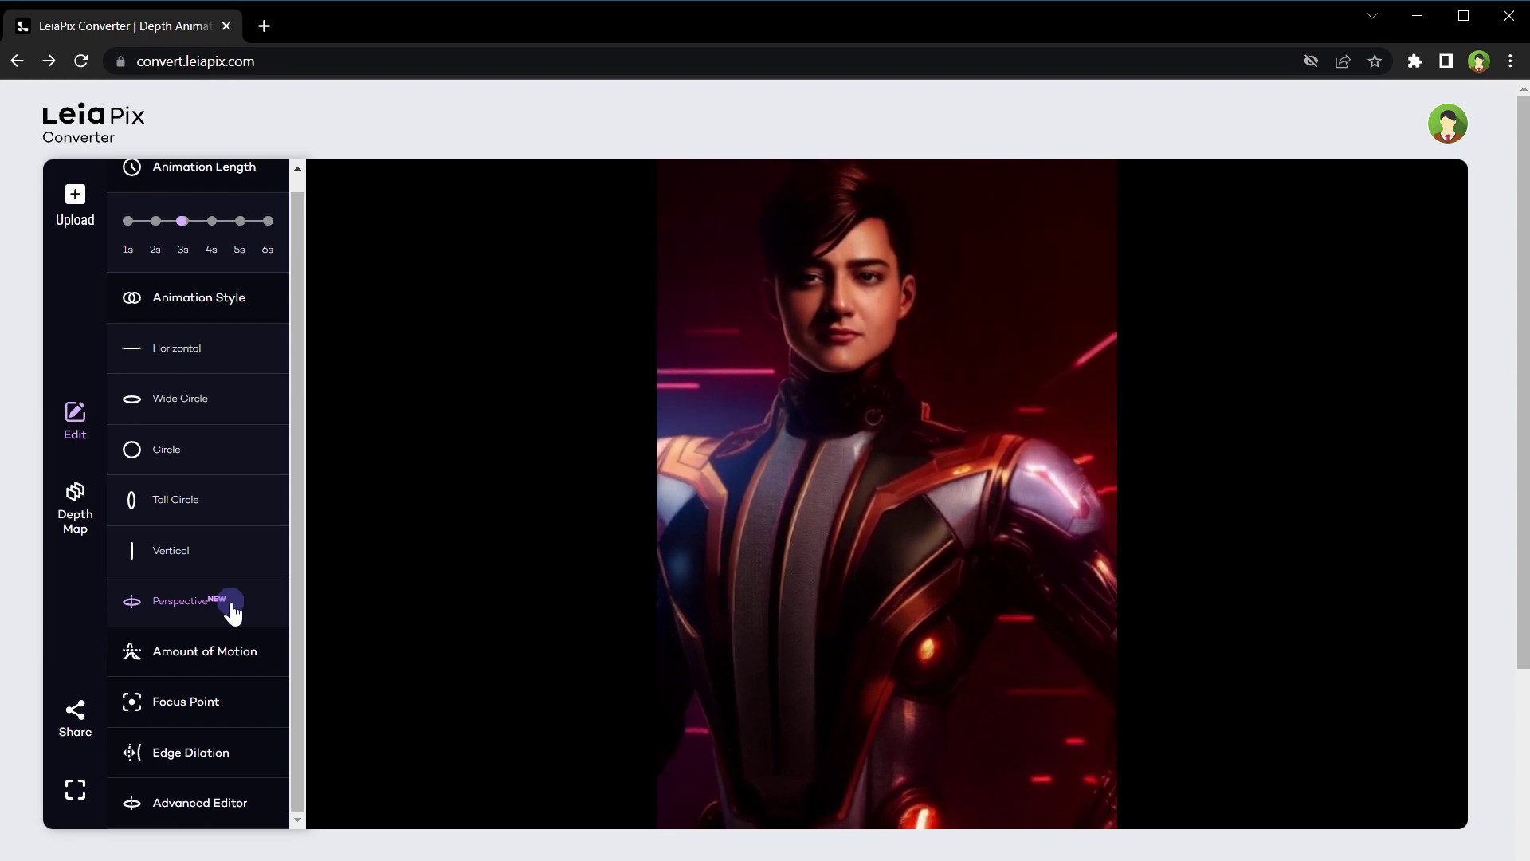
click(189, 440)
click(196, 424)
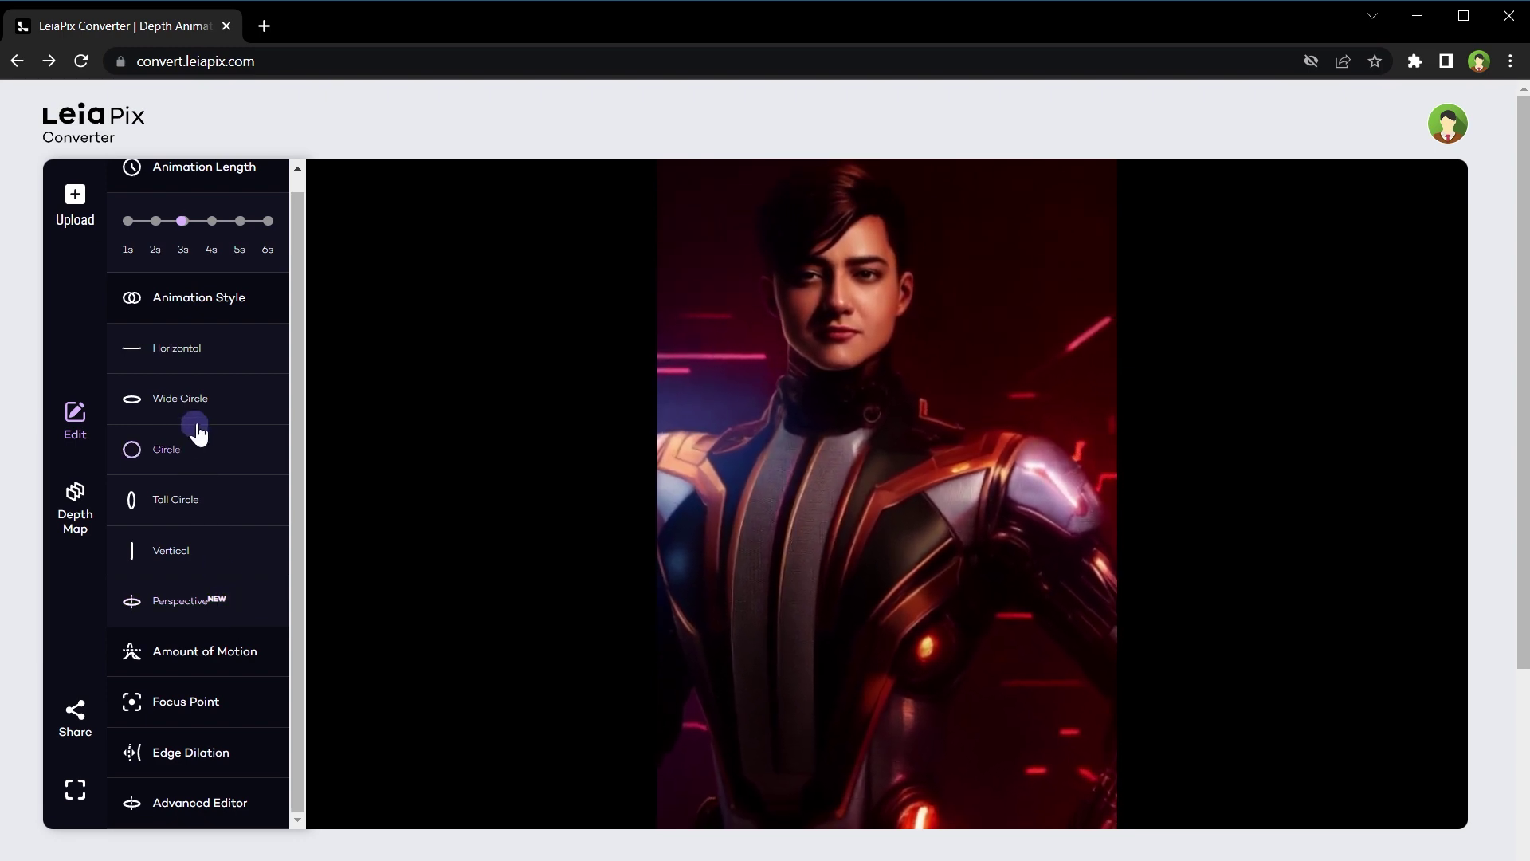
Collapse the animation length and style options, try Regular and Less for the amount of motion, and return it to More
scroll(196, 518, up, 1)
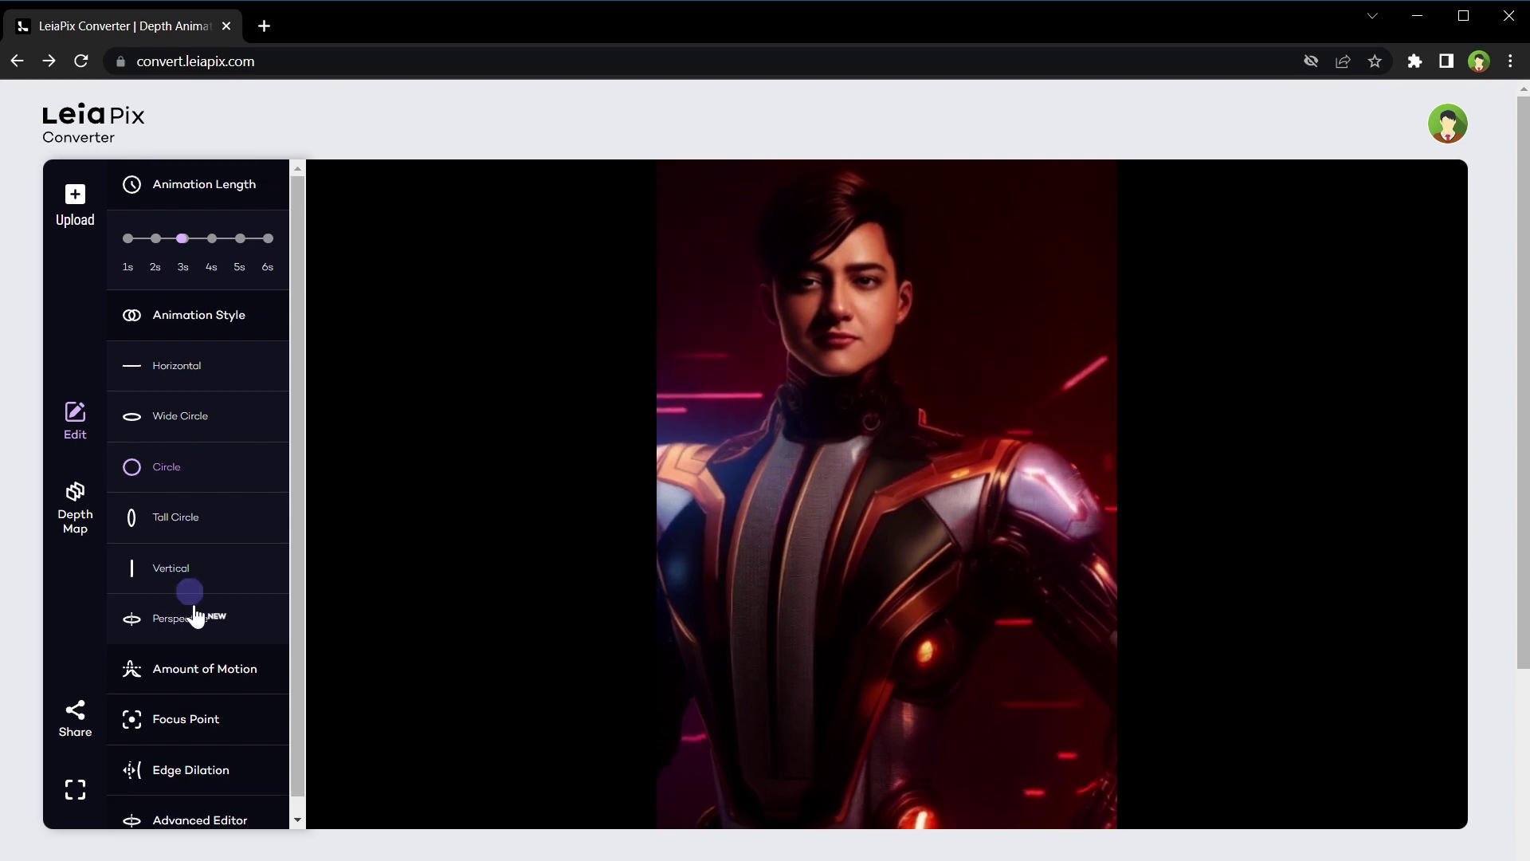
click(205, 678)
click(186, 323)
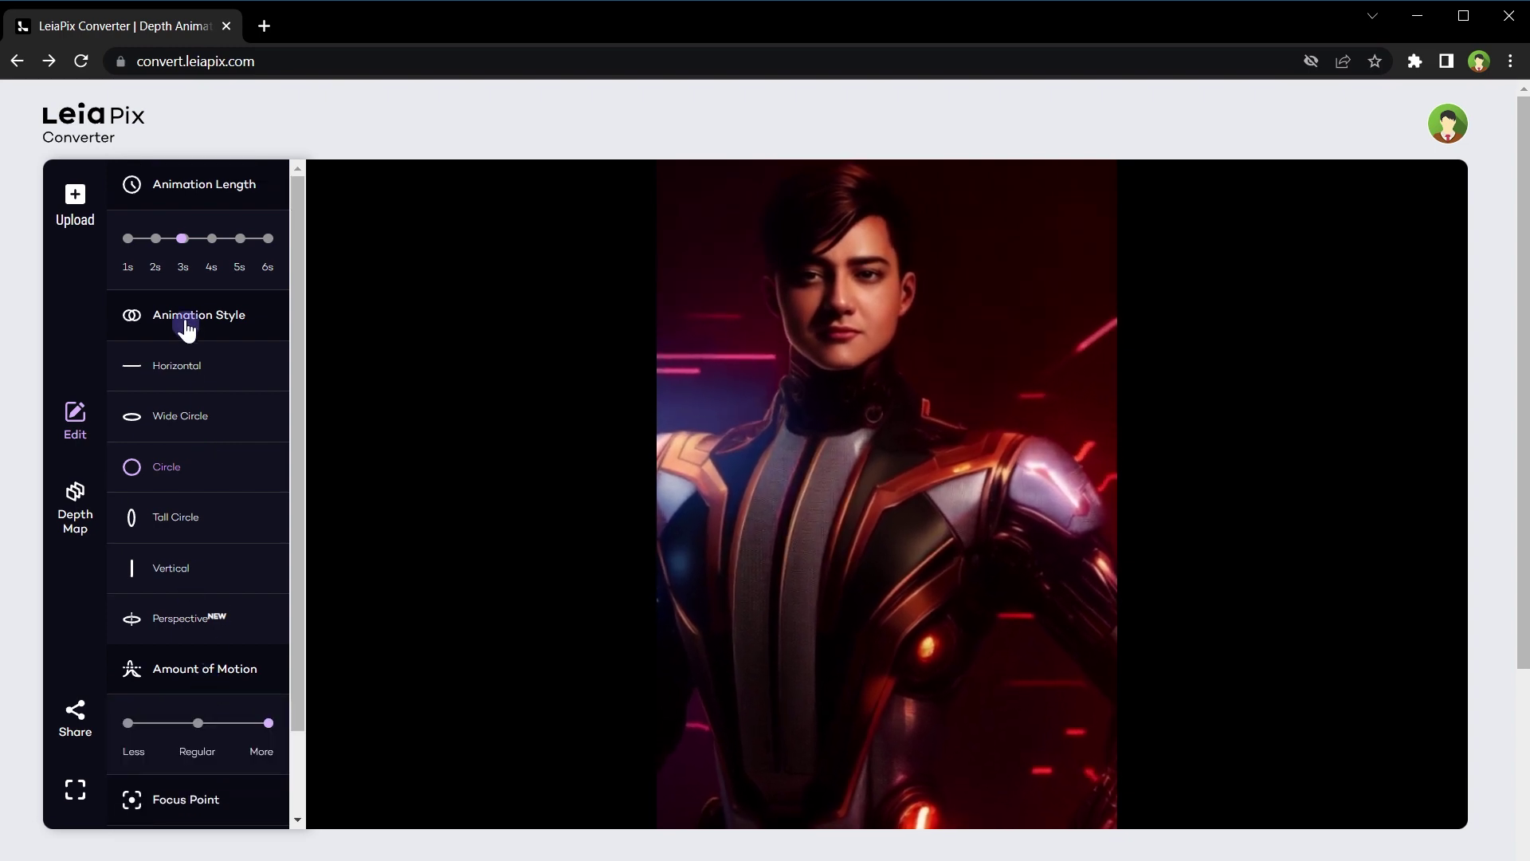
click(212, 192)
click(205, 341)
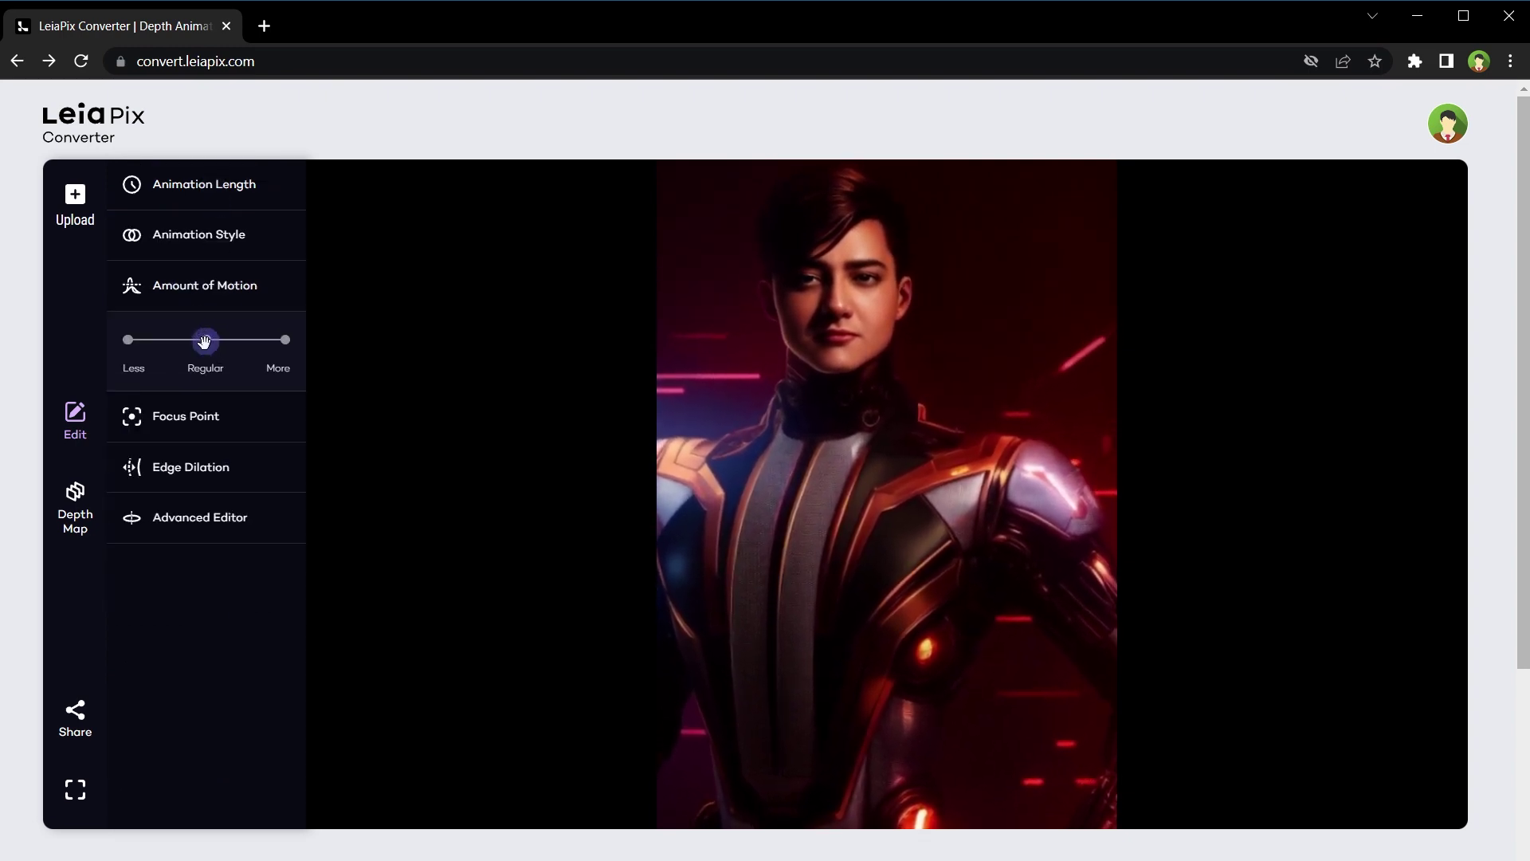
click(134, 340)
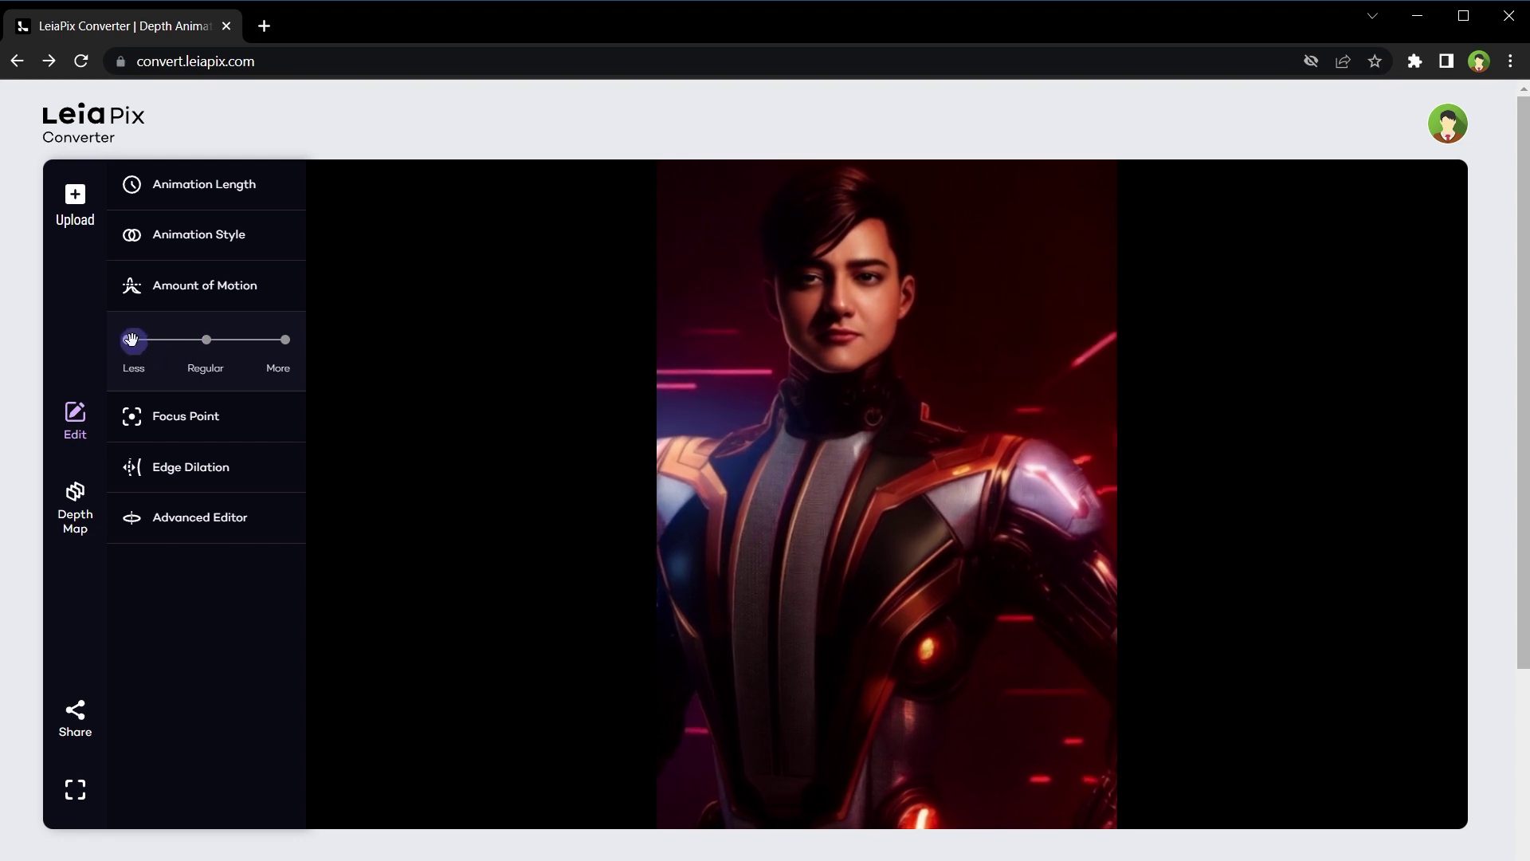
click(285, 340)
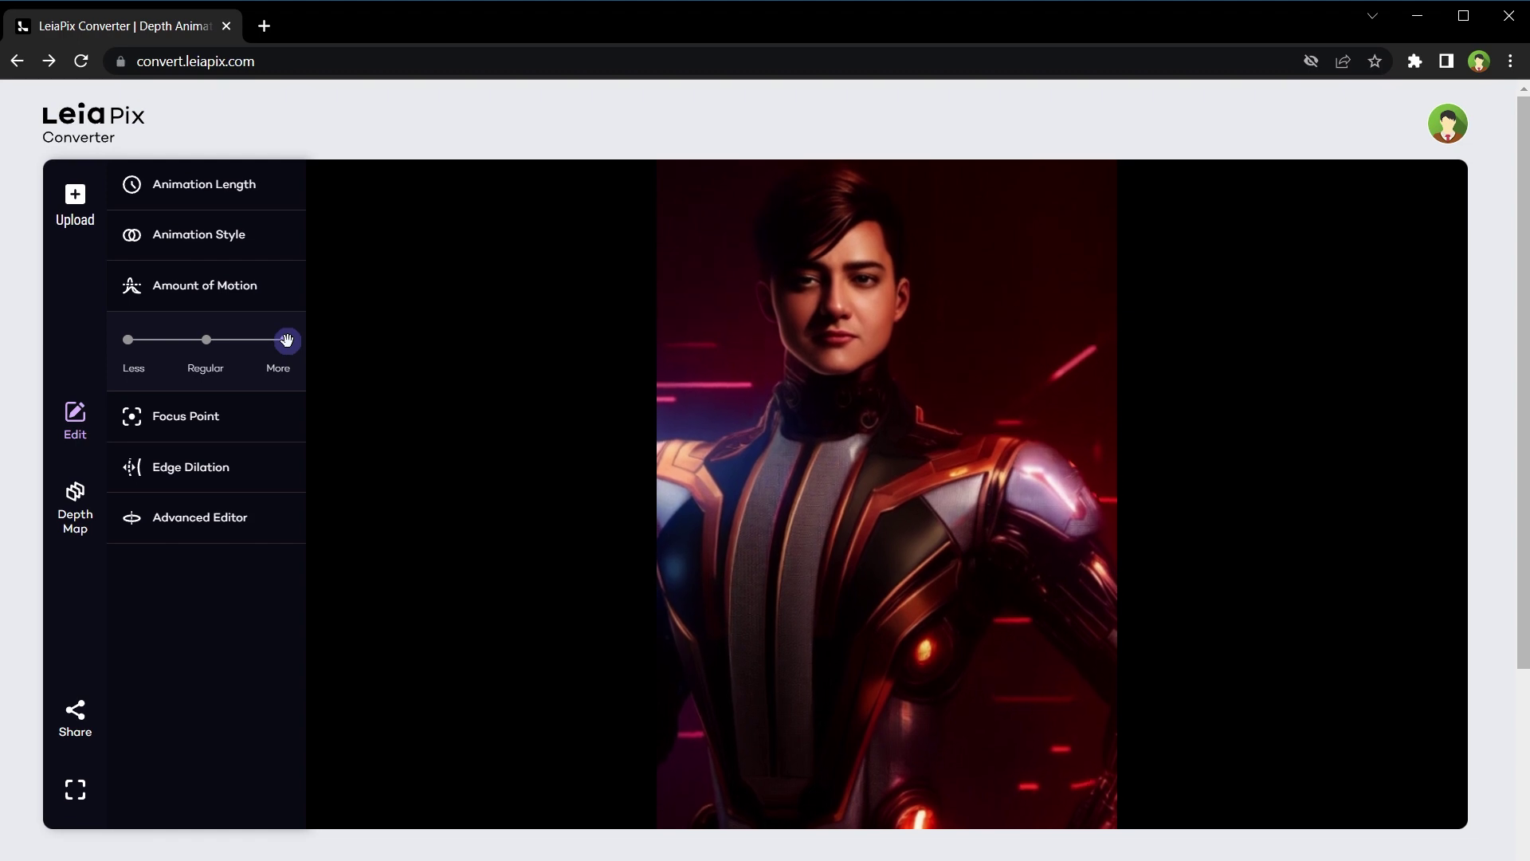
Try the Far focus point for the animation and return it to Center
click(273, 414)
click(209, 470)
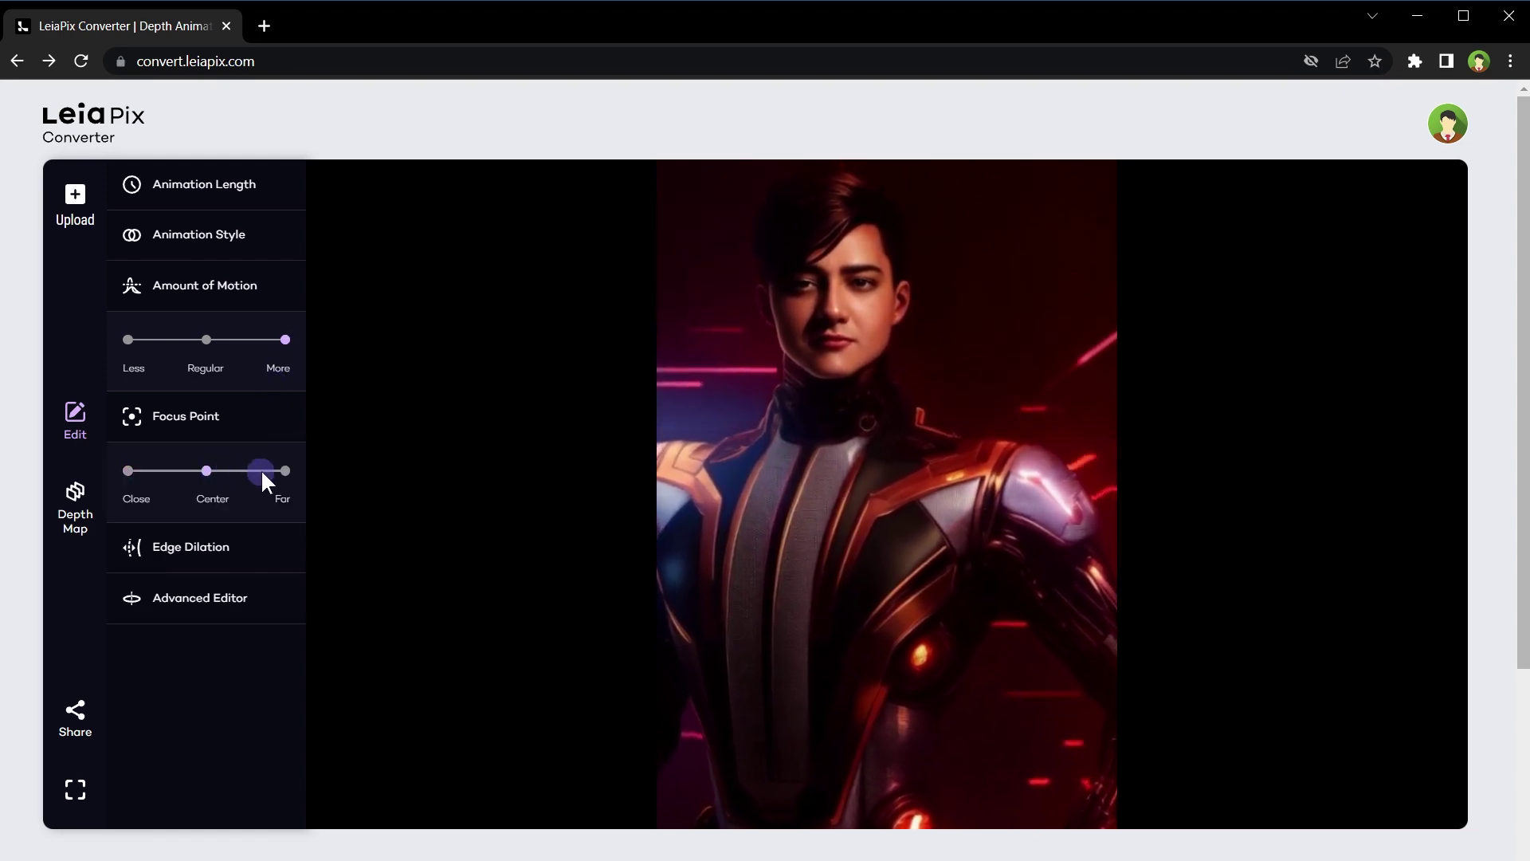
click(285, 470)
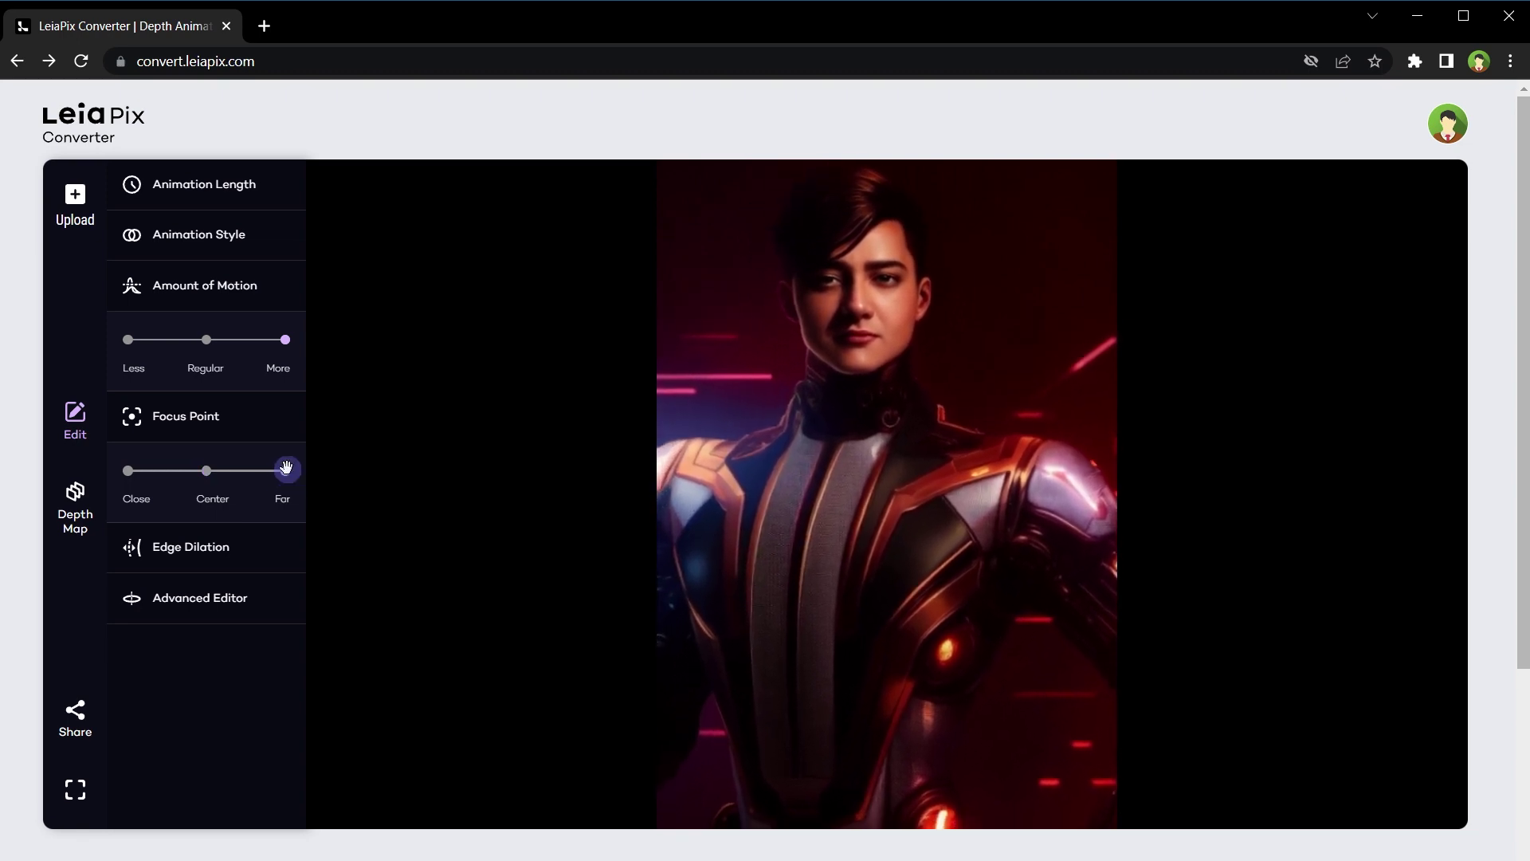
click(204, 468)
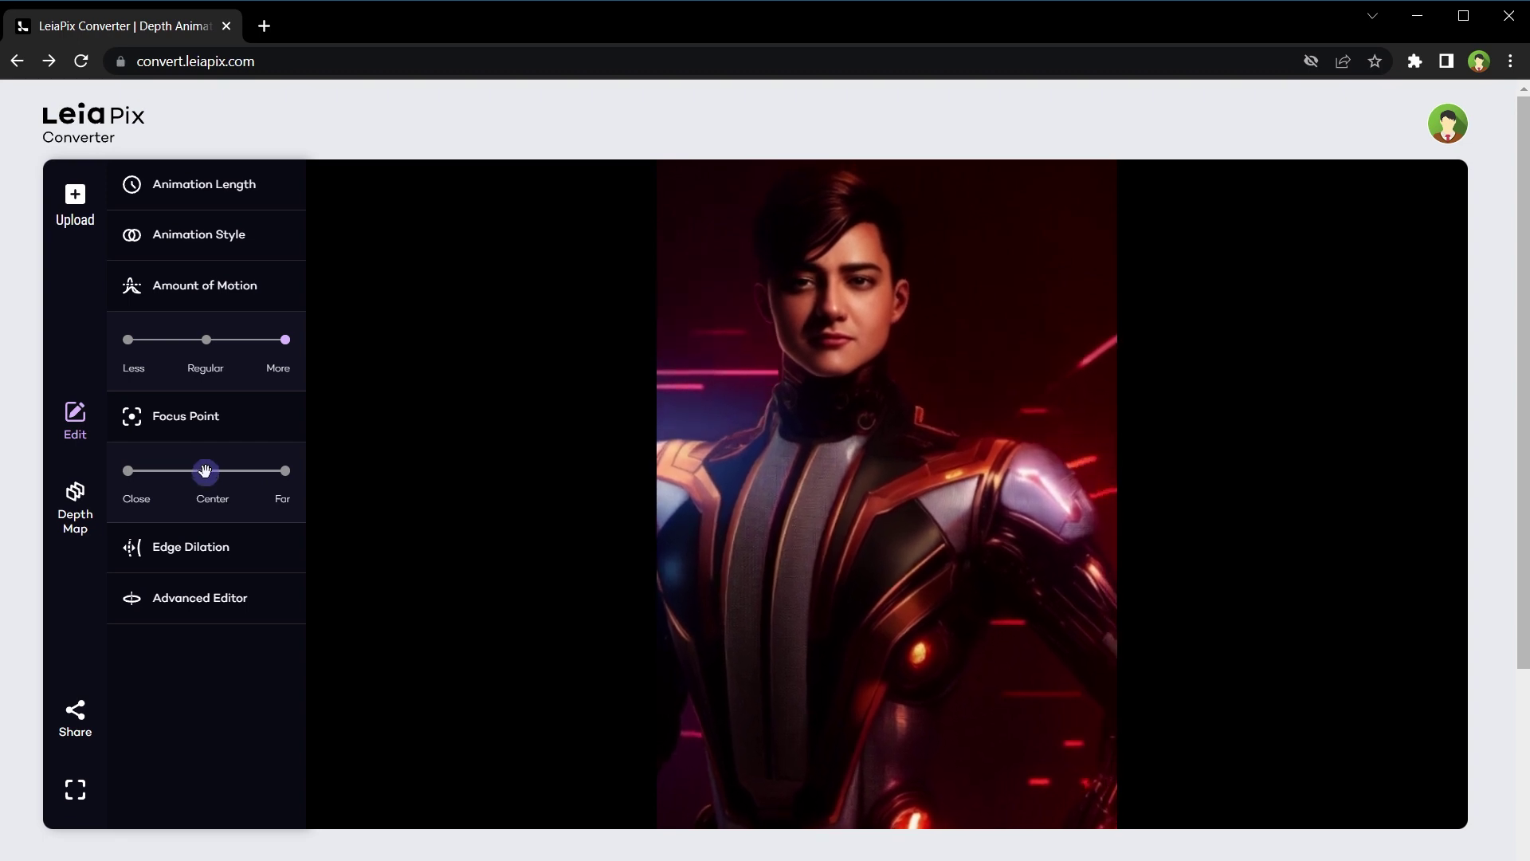
Collapse the motion and focus options, try an edge dilation of 0.0, and return it to 1.5
click(254, 550)
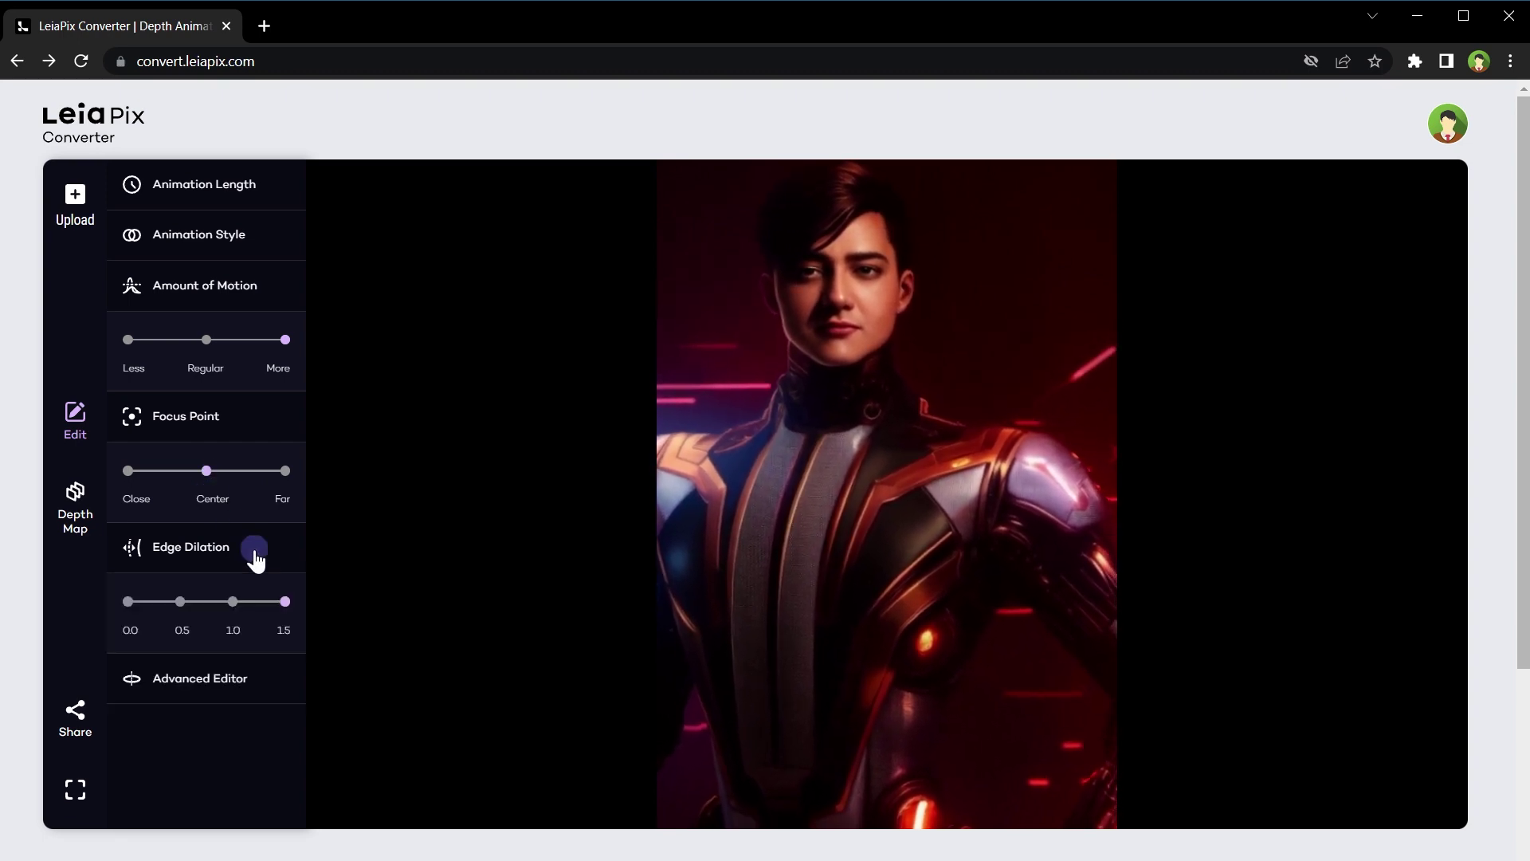
click(243, 419)
click(213, 293)
click(230, 347)
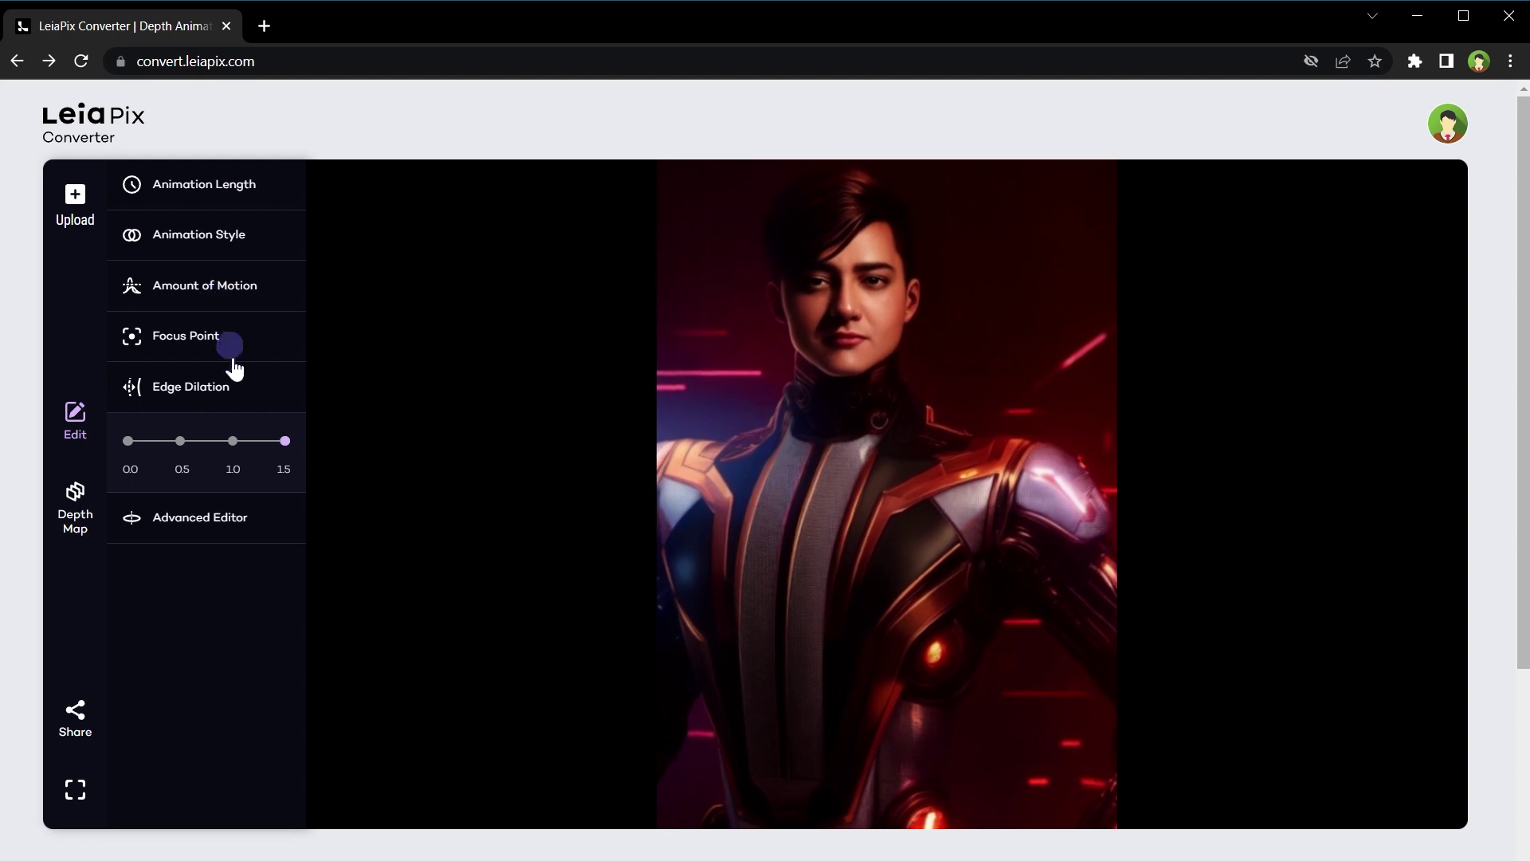
click(244, 388)
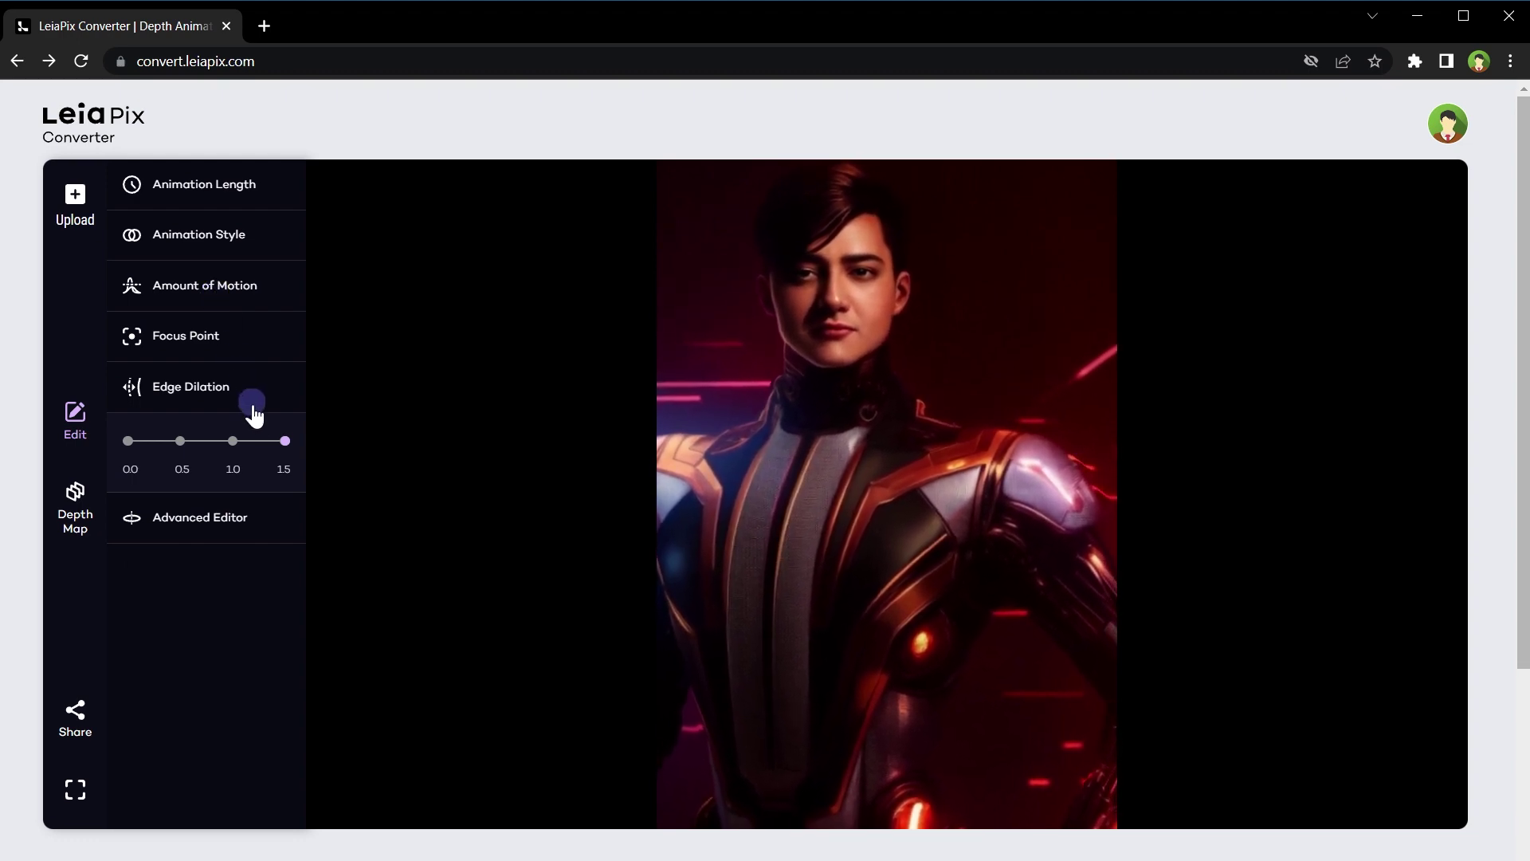
click(129, 443)
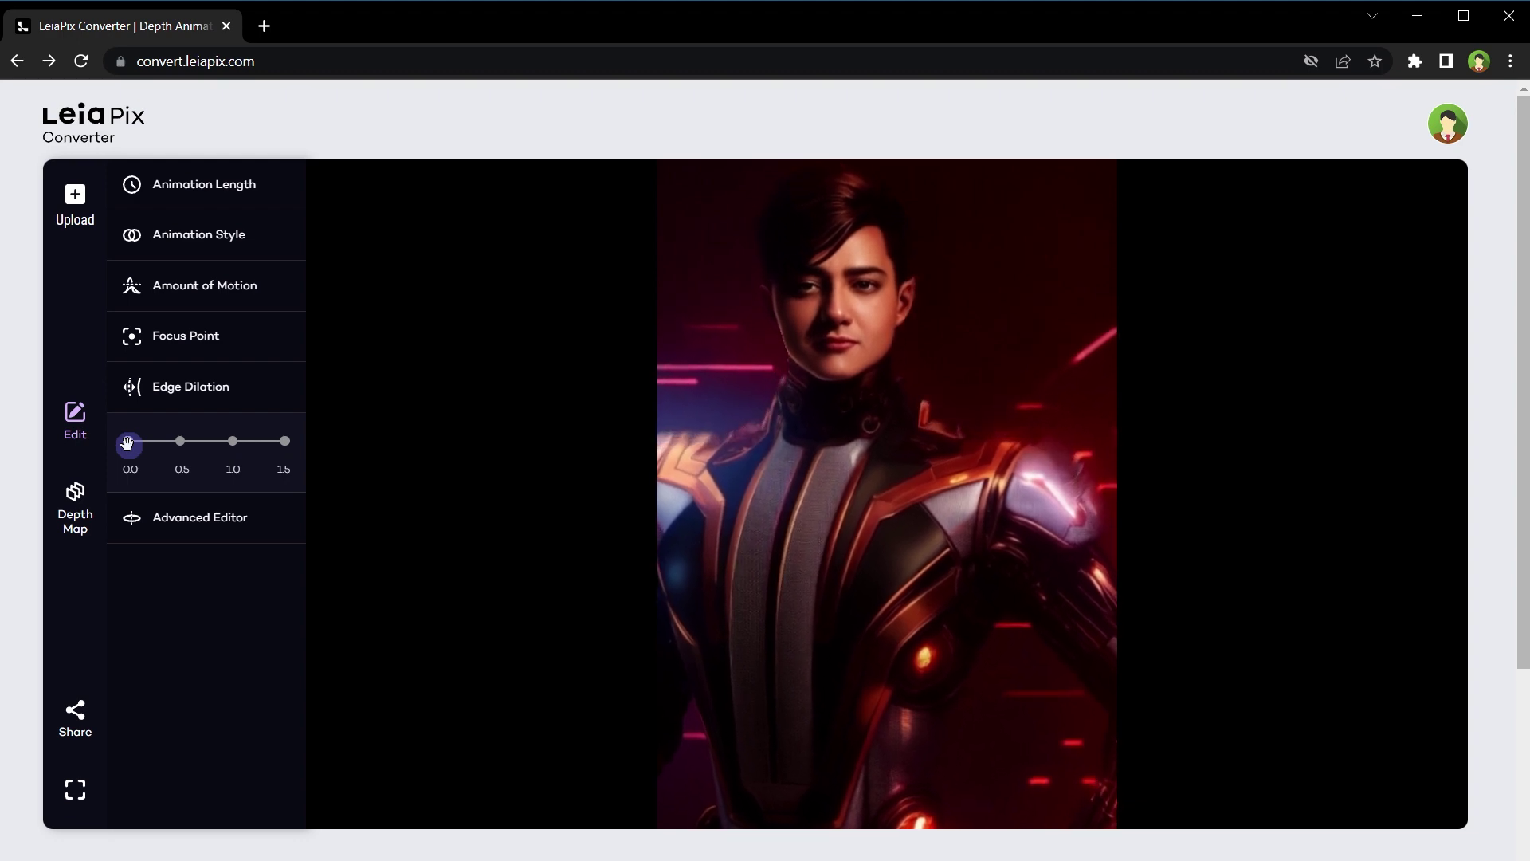
drag(127, 443, 287, 443)
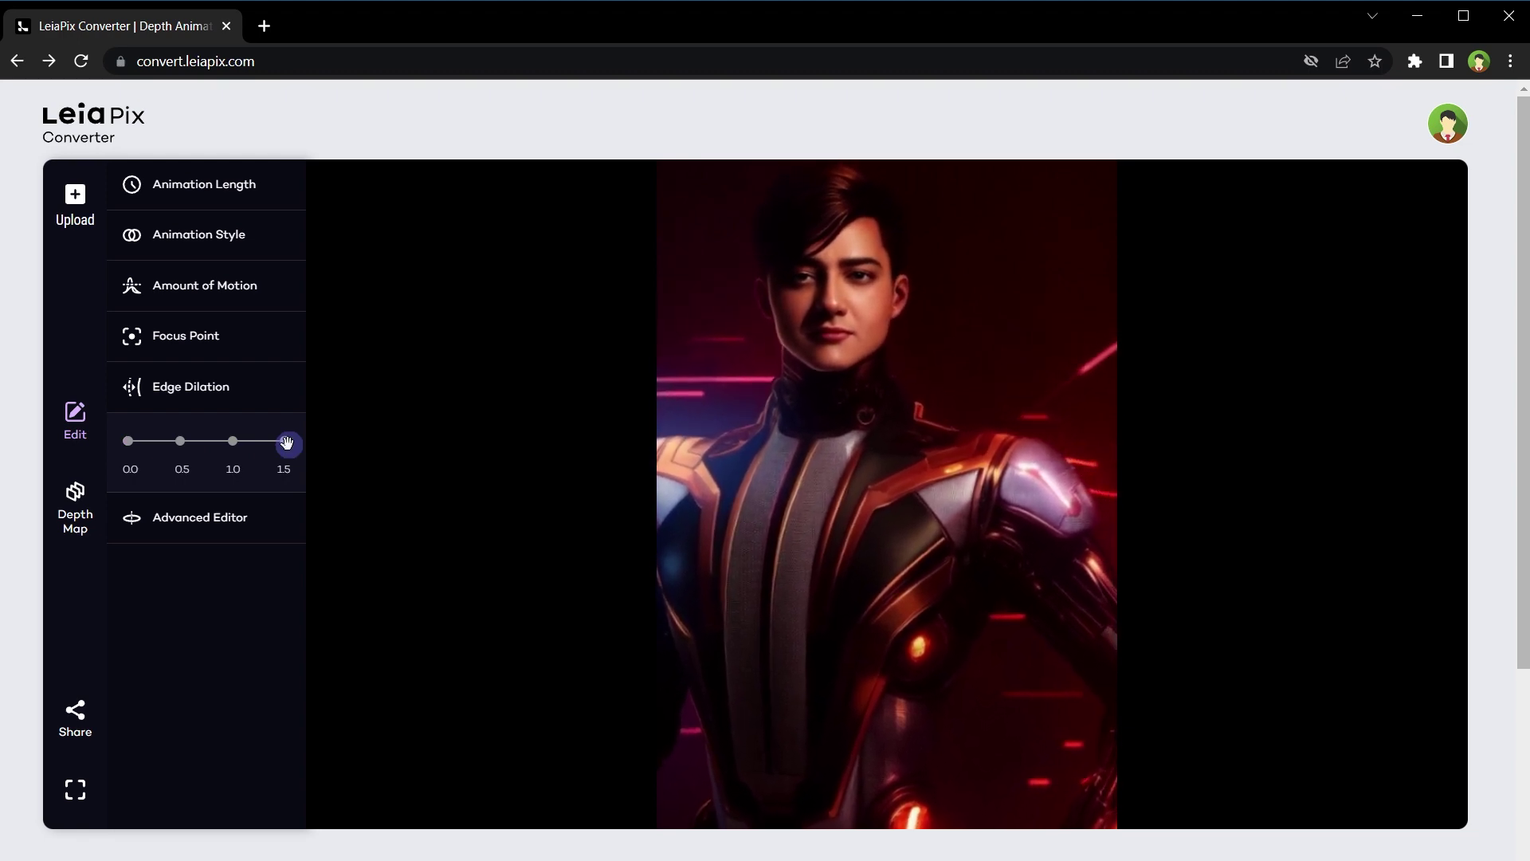
click(239, 392)
In the advanced editor, try Amplitude-X at 0.03, raise it to 0.99, and lower Amplitude-Y to 0.01
click(239, 437)
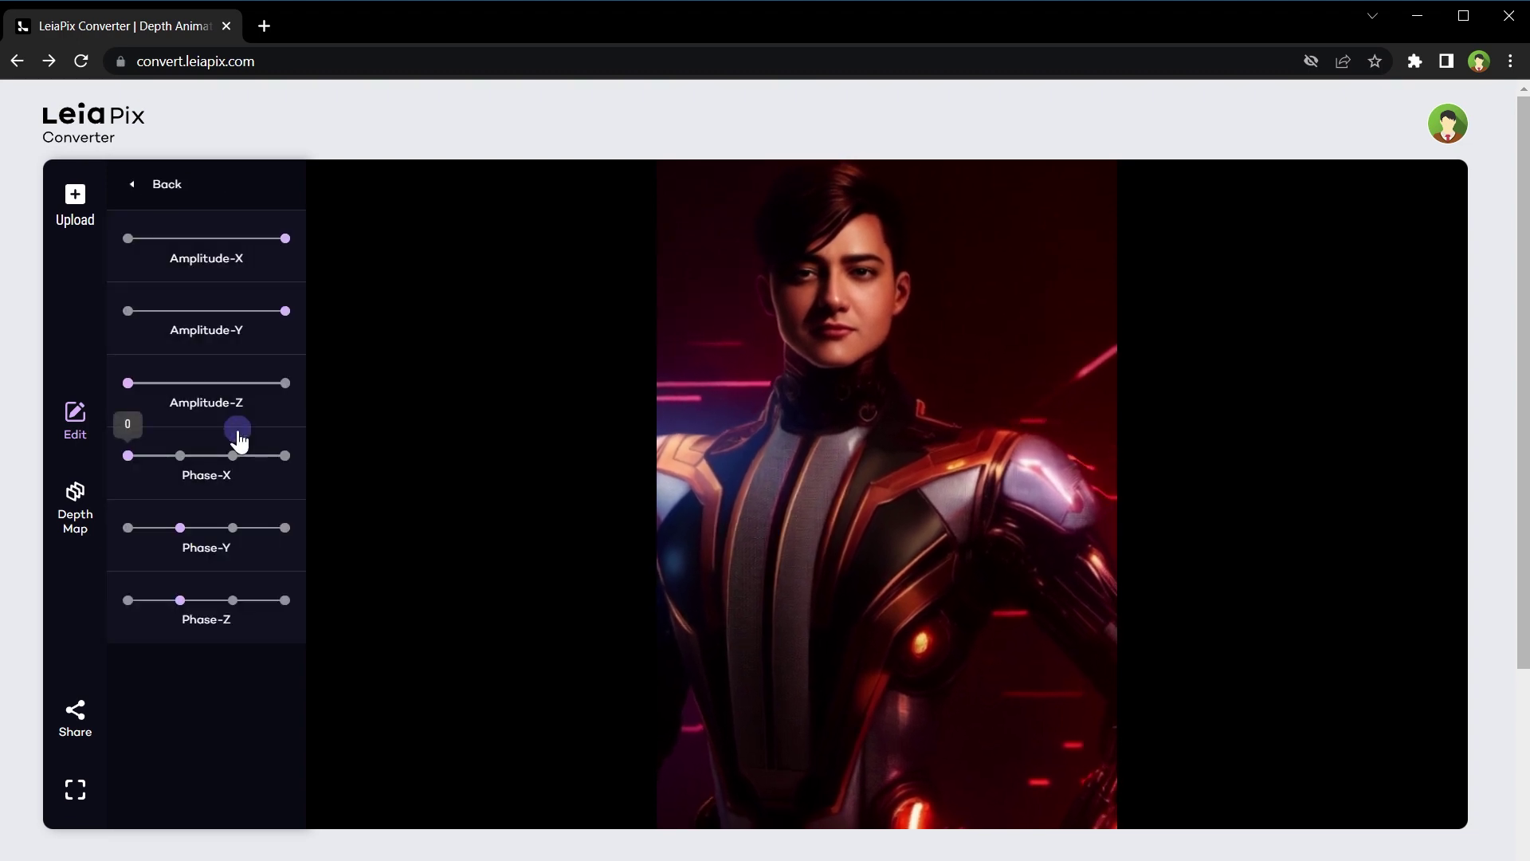
click(132, 235)
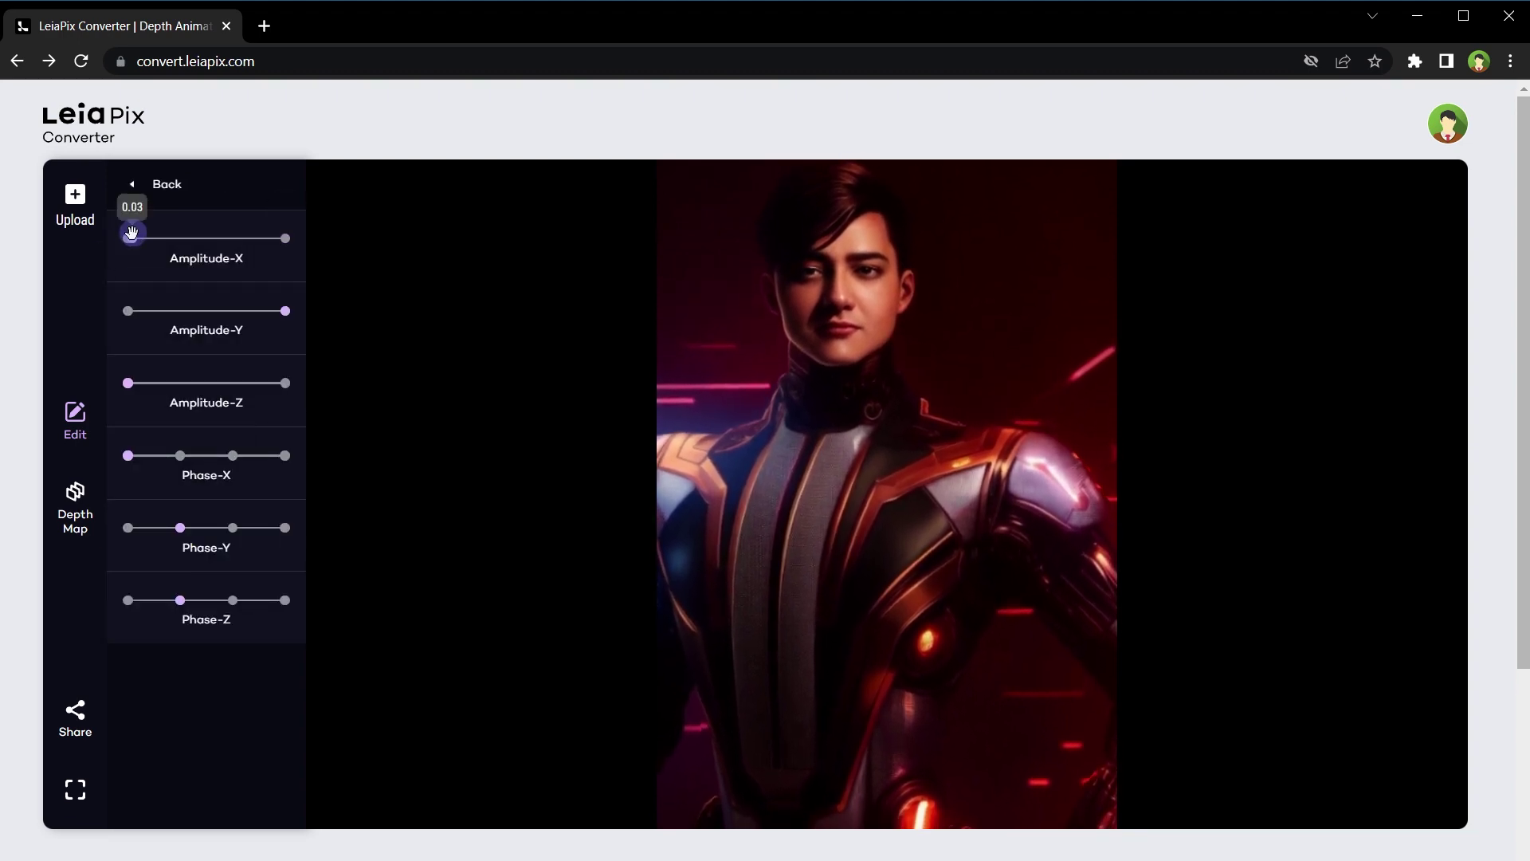
click(284, 237)
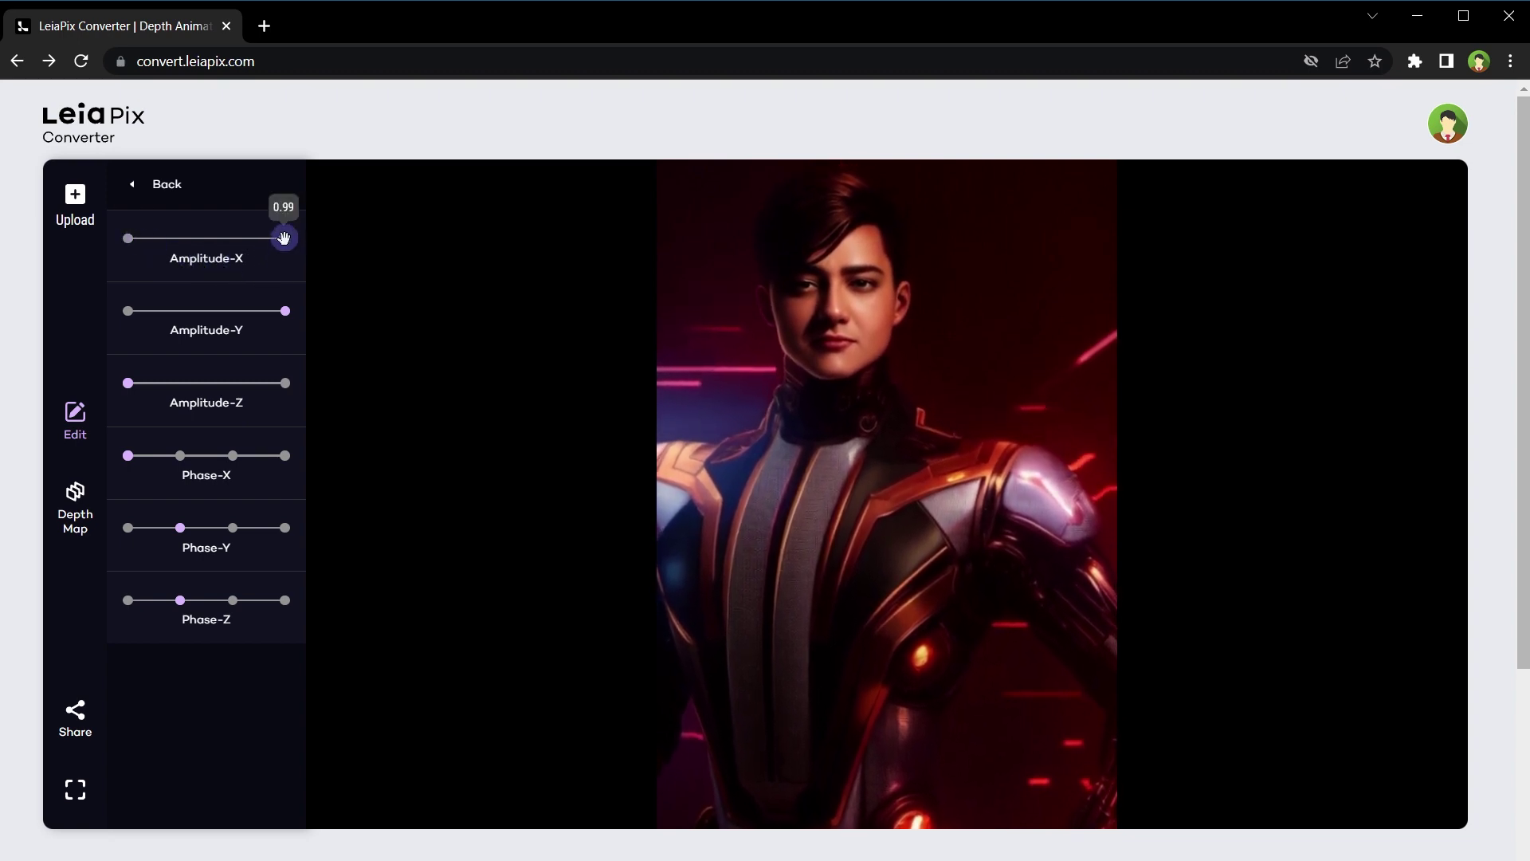
click(208, 316)
drag(146, 322, 131, 310)
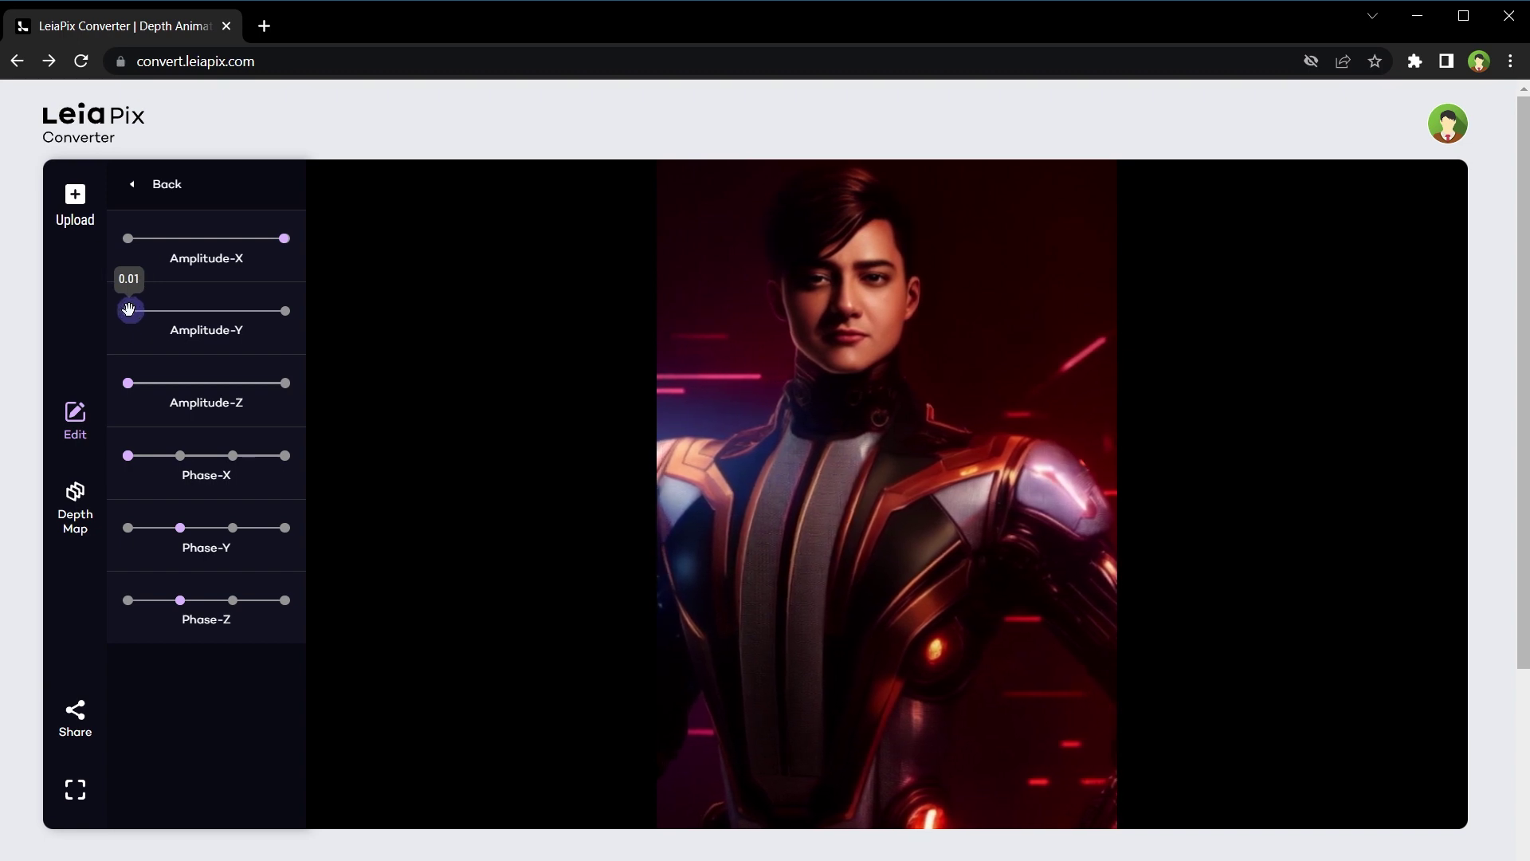
Raise Amplitude-Y to 0.99, then try Amplitude-Z at 0.99 and return it to its minimum
click(285, 307)
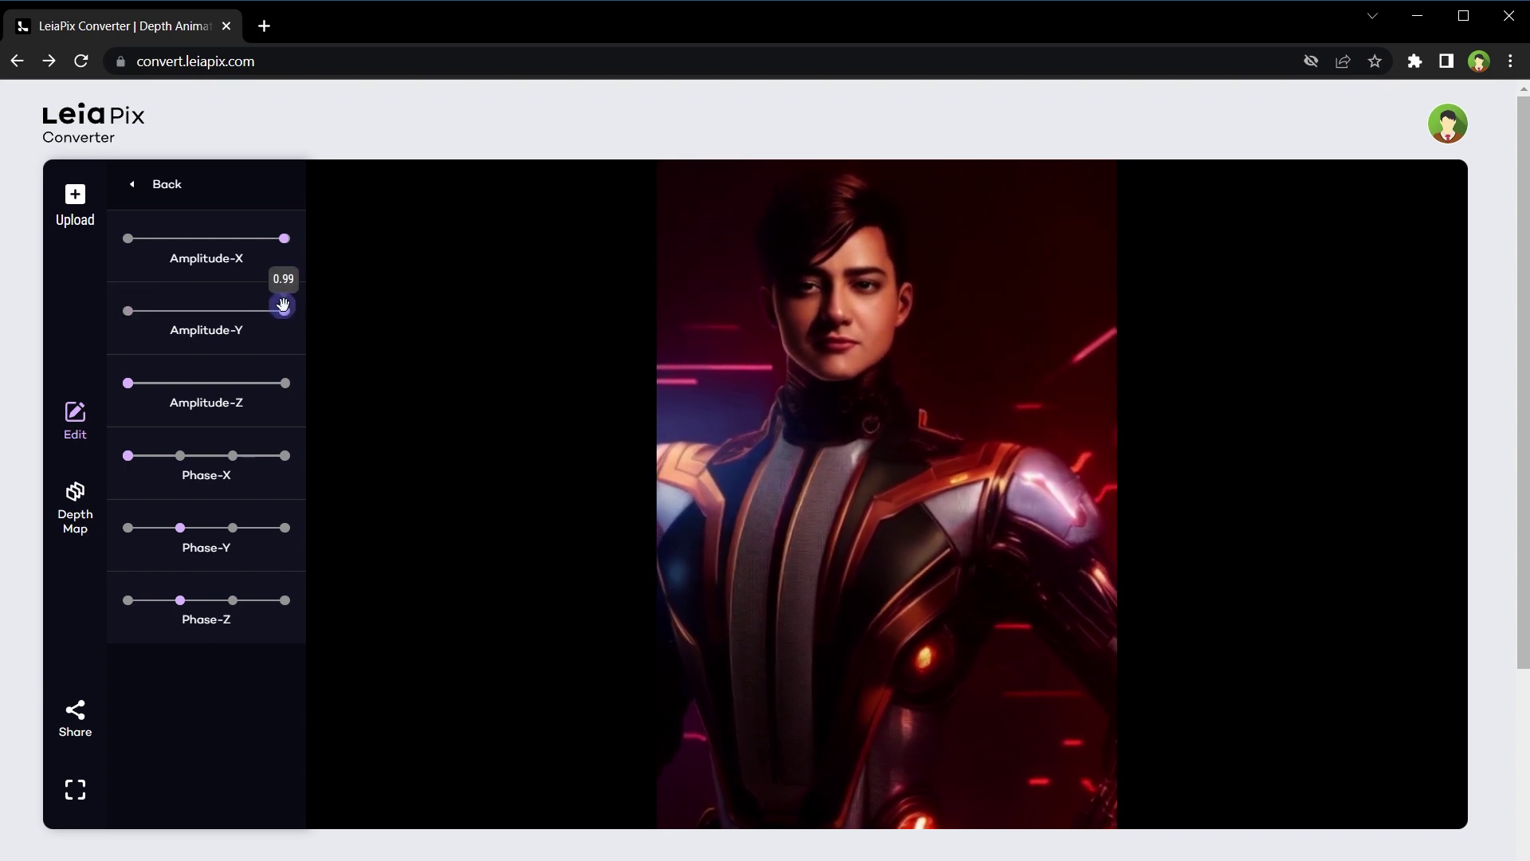
click(282, 382)
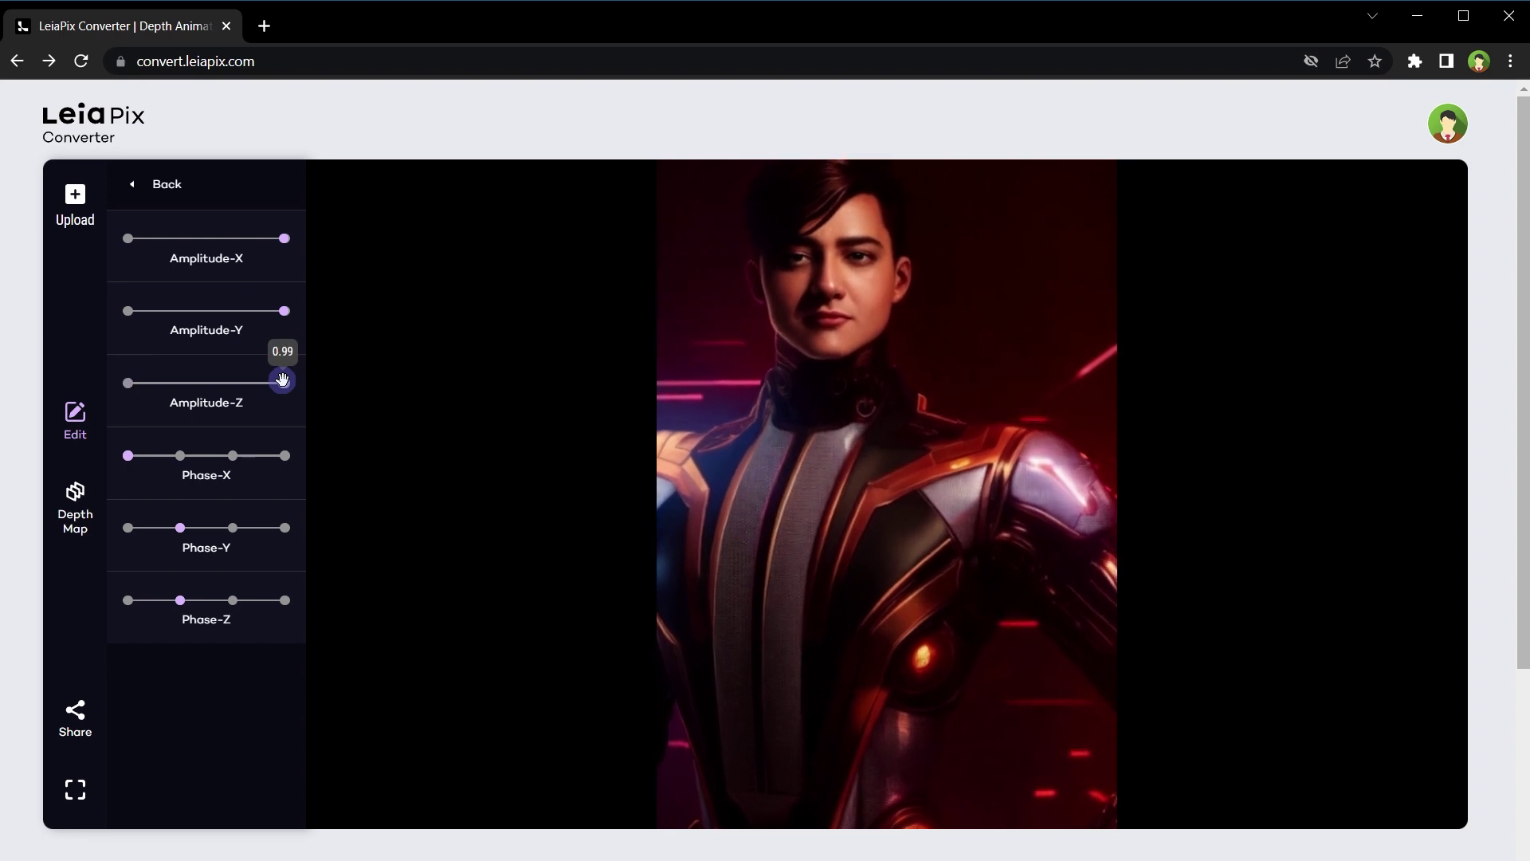
click(129, 382)
drag(129, 383, 96, 398)
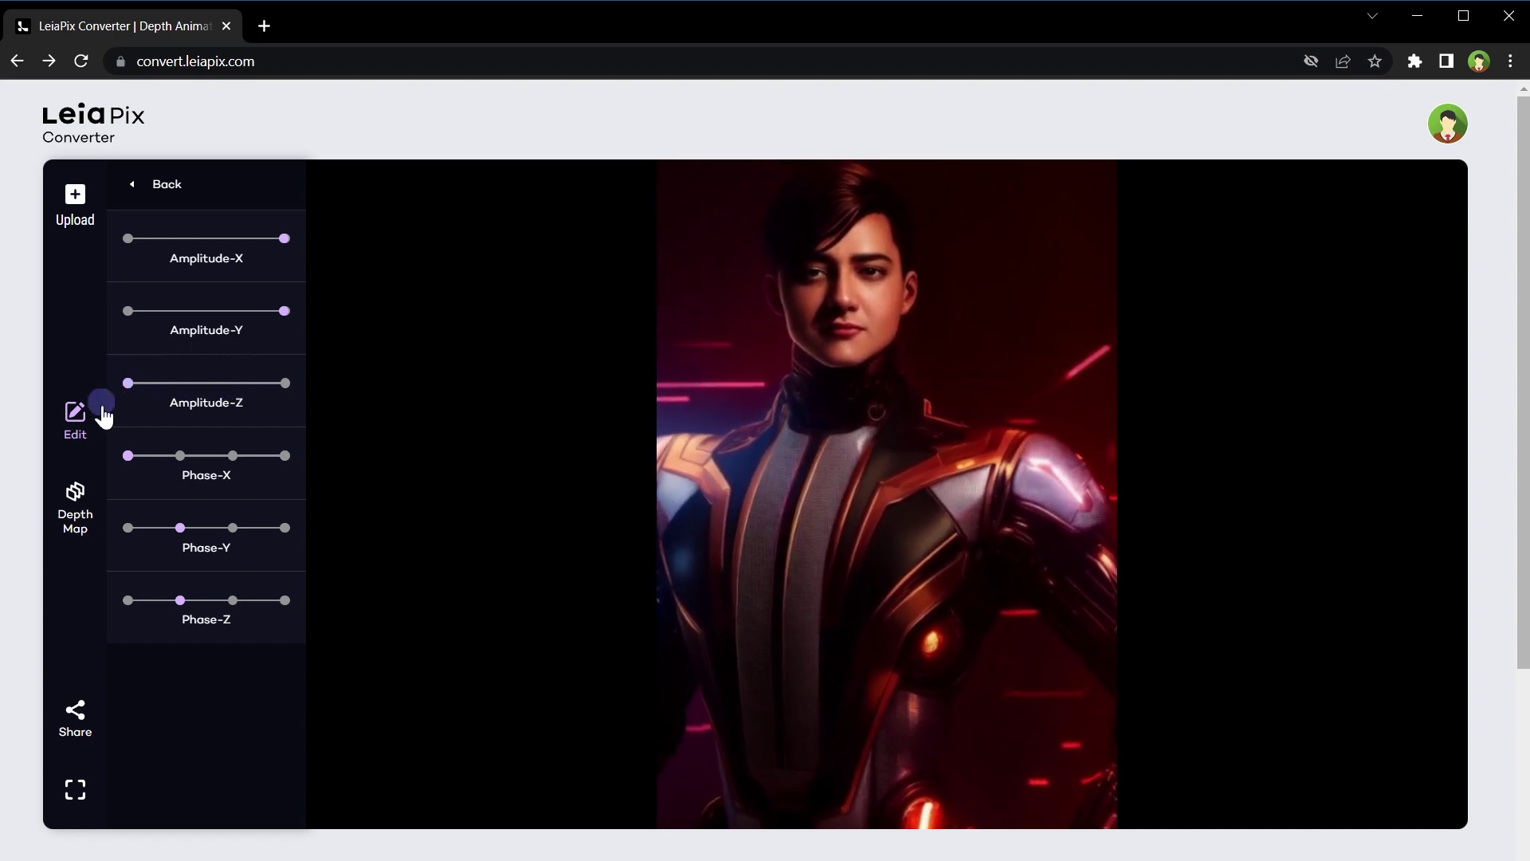
Try Phase-X at 1/2 and 3/4, and return it to its lowest setting
click(236, 452)
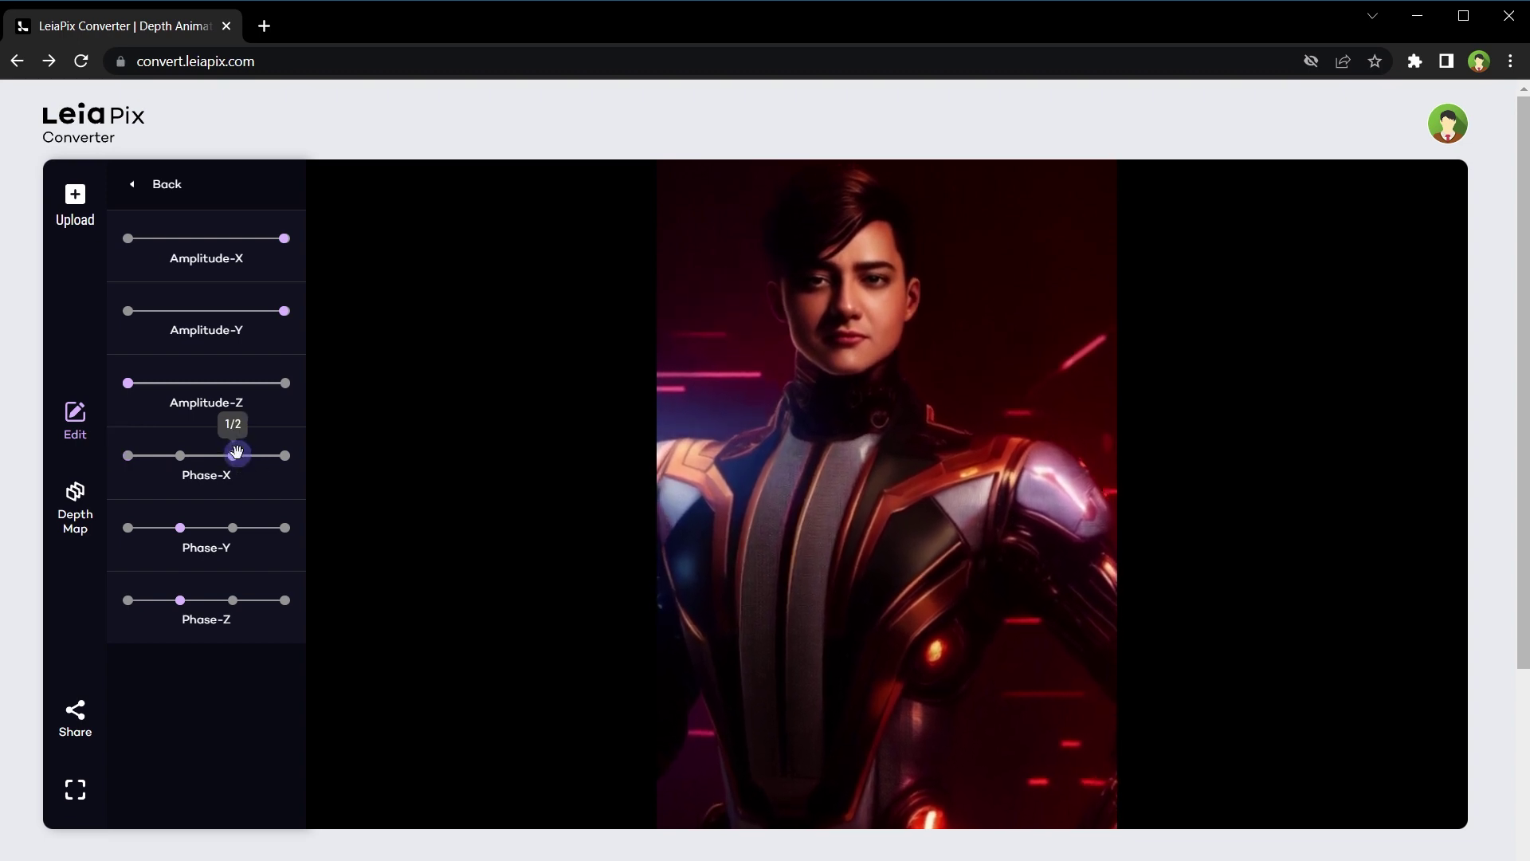
click(282, 455)
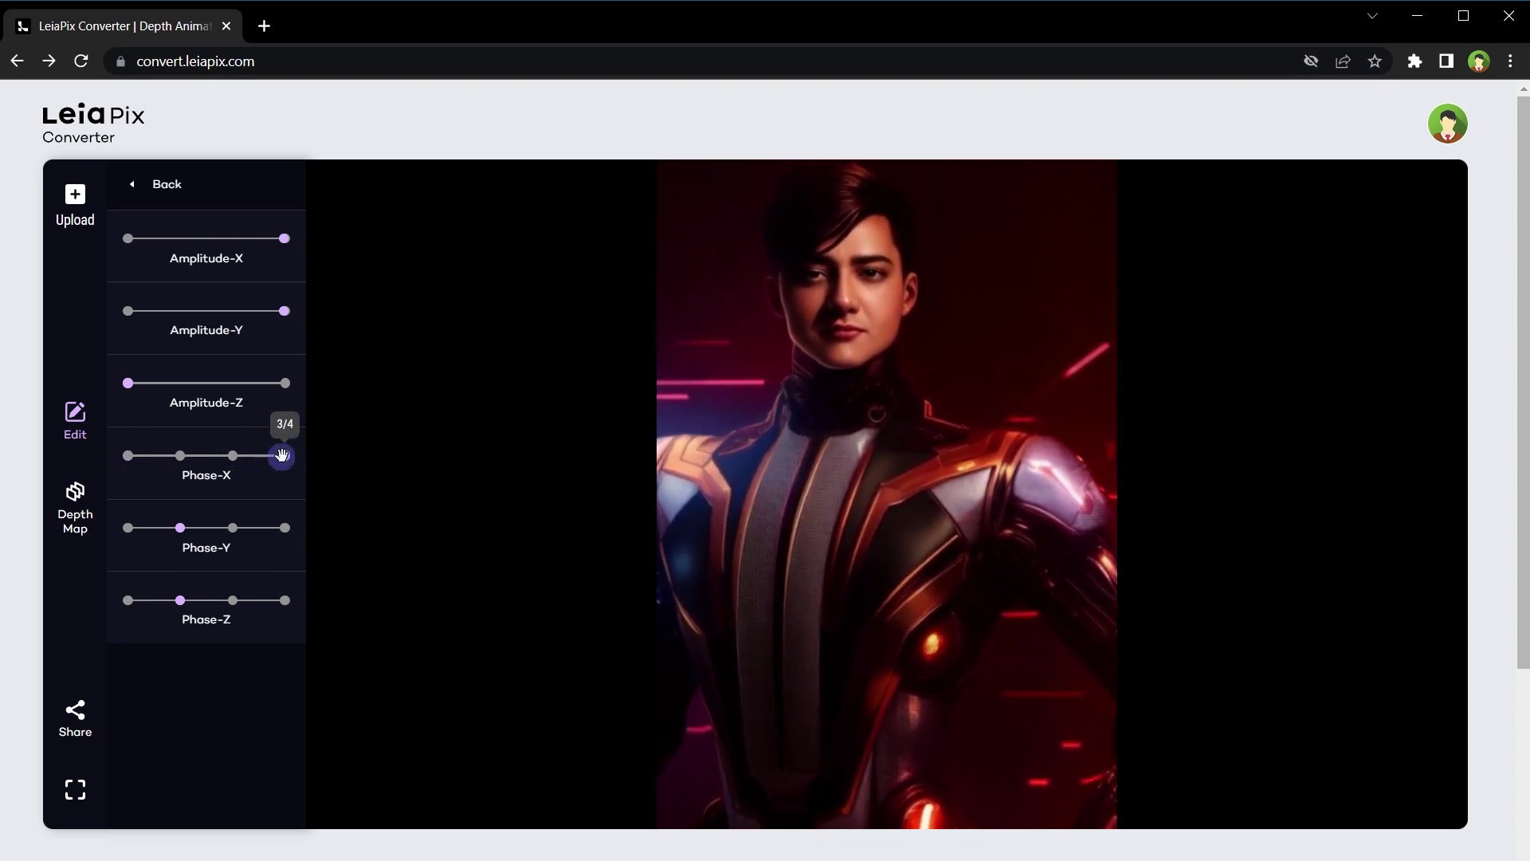
click(128, 453)
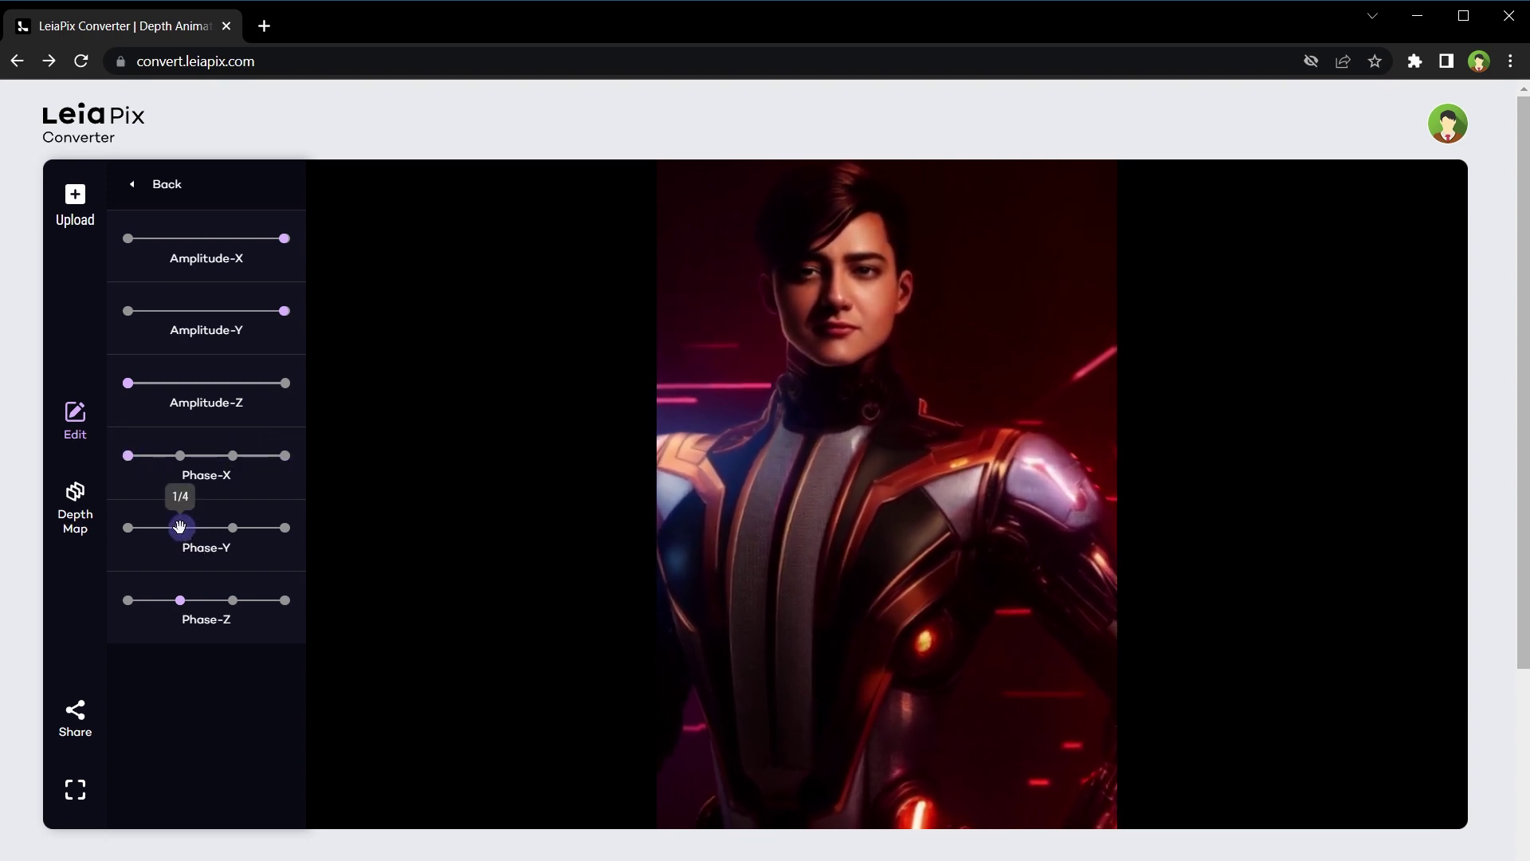
Set Phase-Y and Phase-Z to 3/4, trying Phase-Y at 1/2 and Phase-Z at 0 first
drag(184, 528, 249, 526)
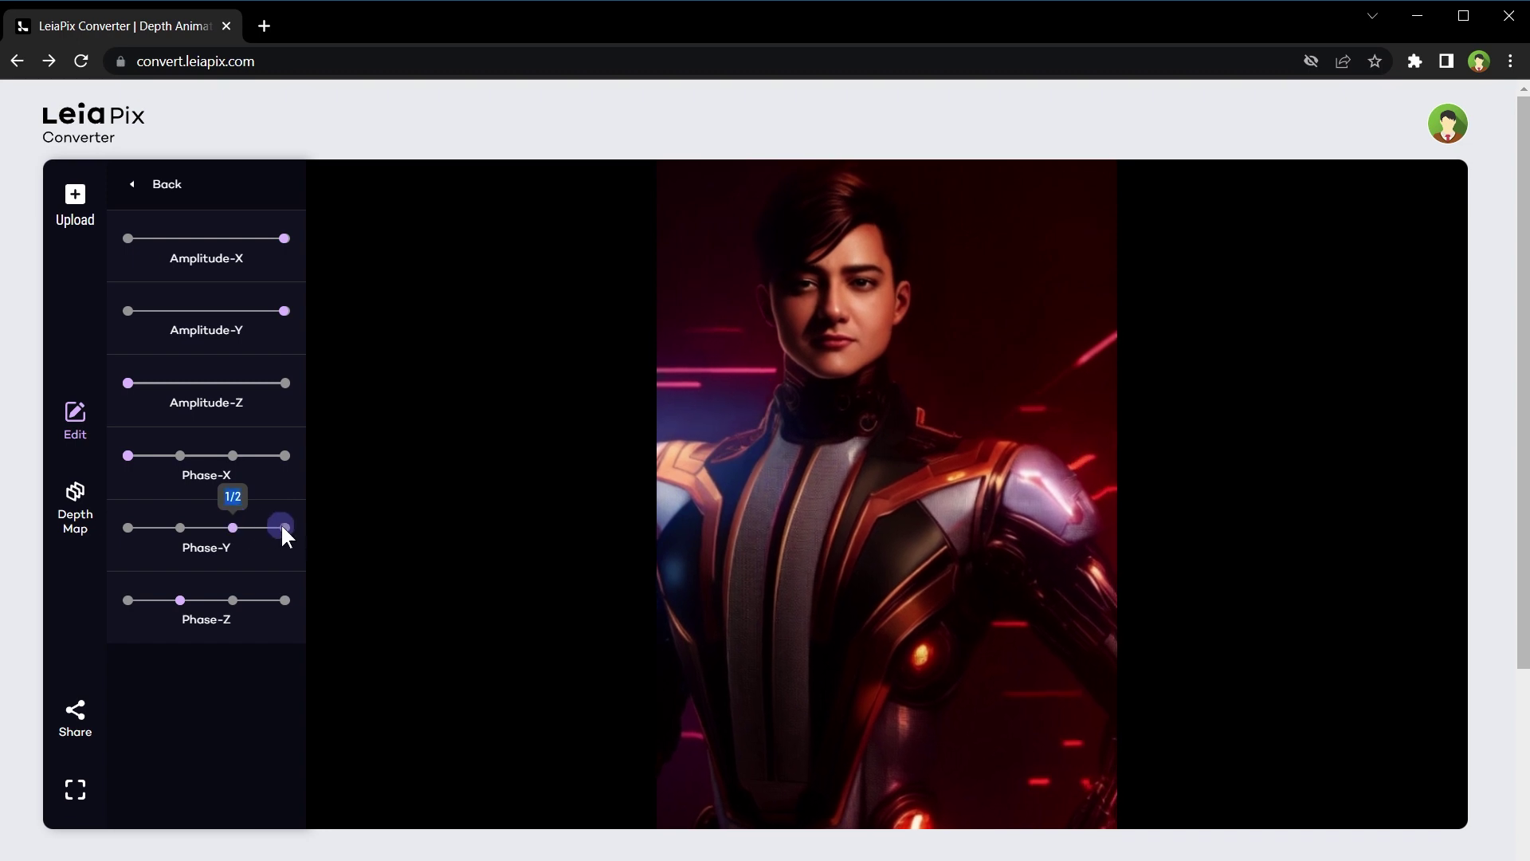
click(285, 526)
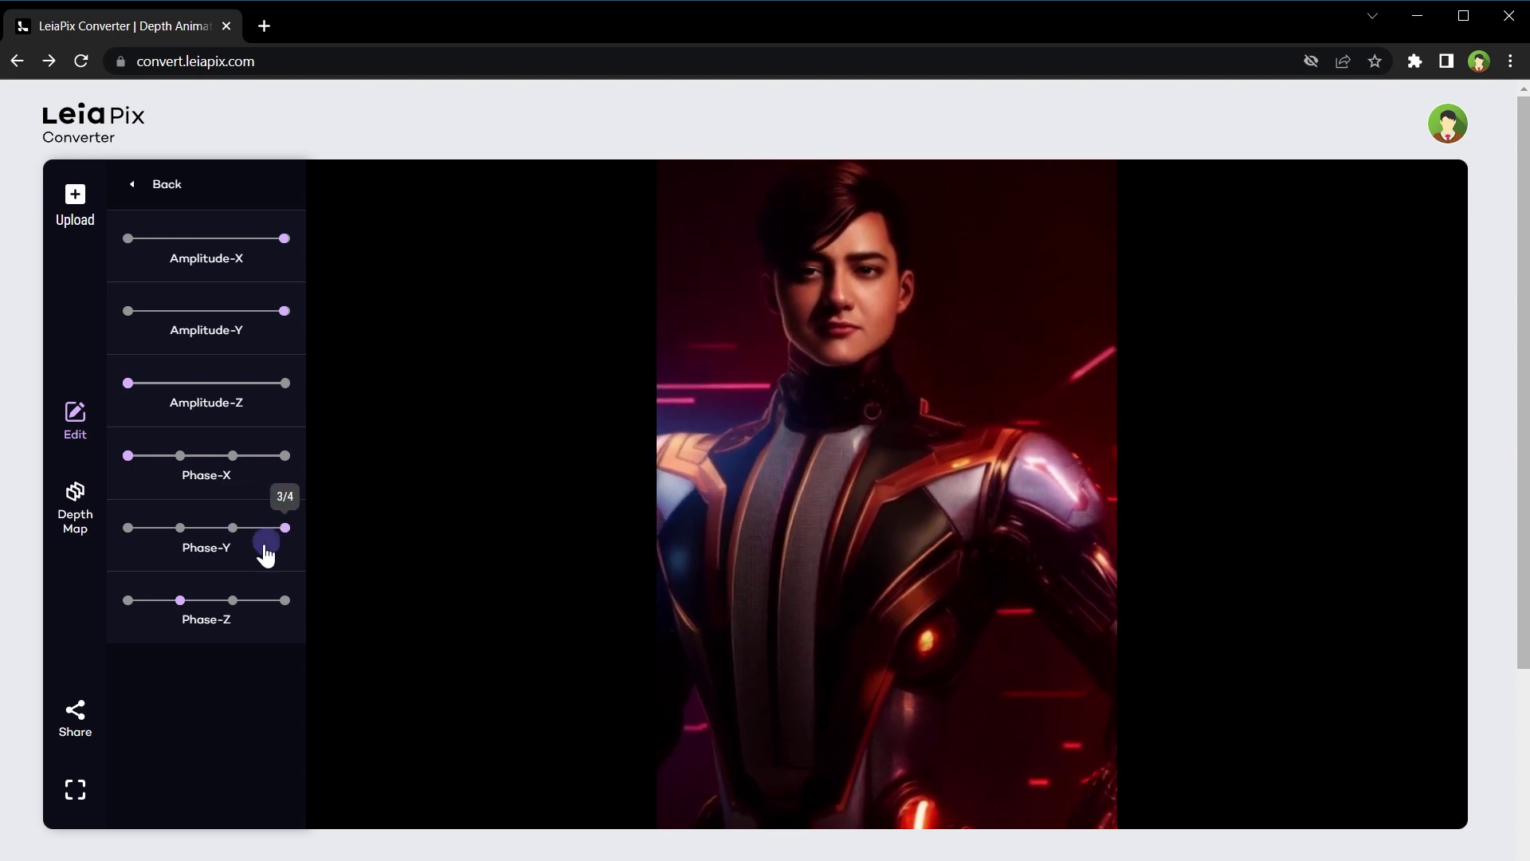
drag(180, 600, 125, 603)
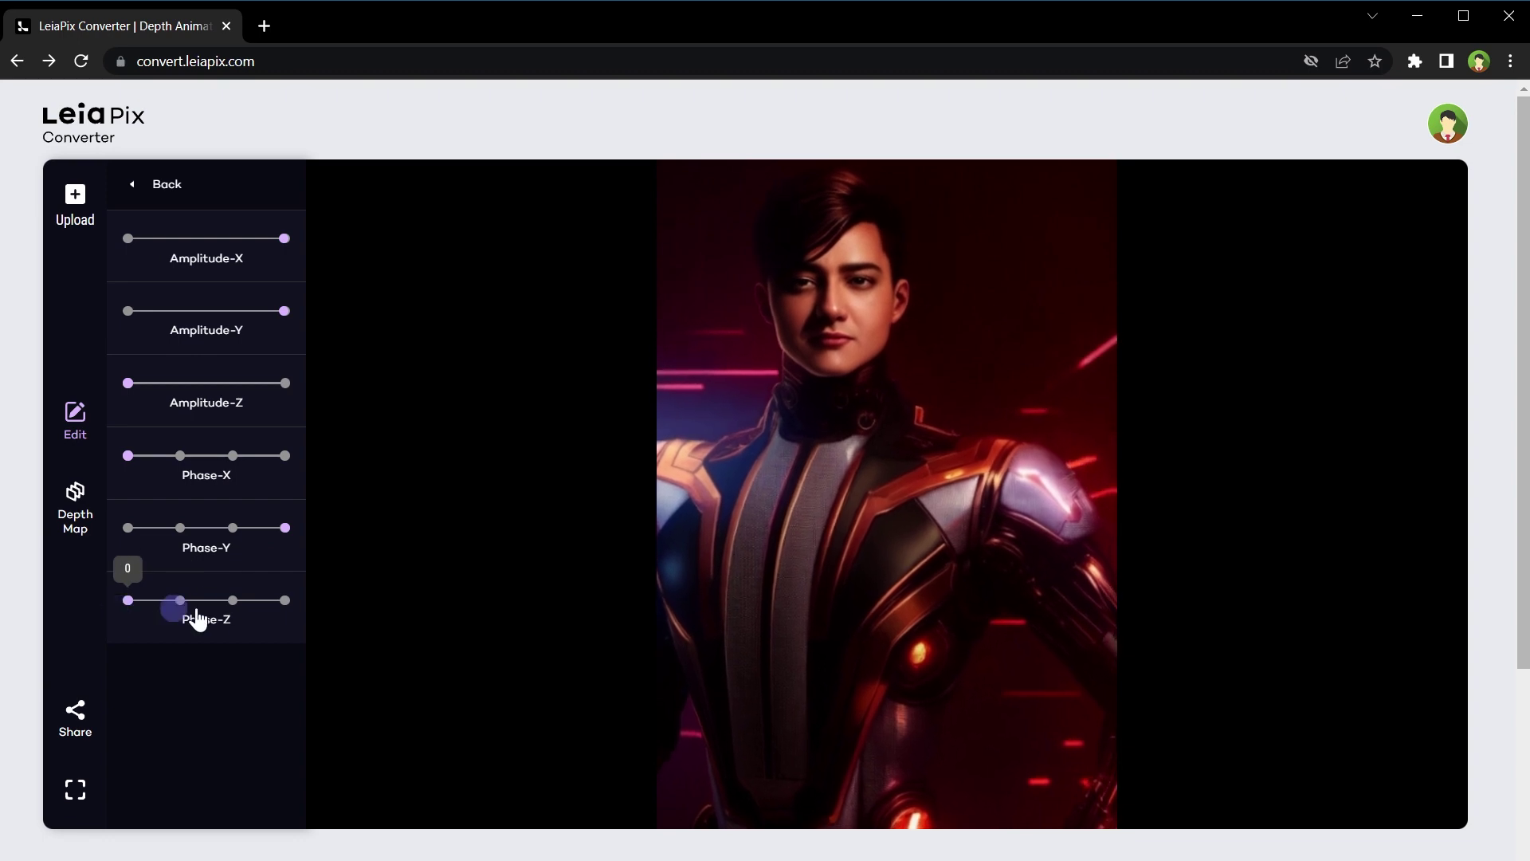
click(284, 600)
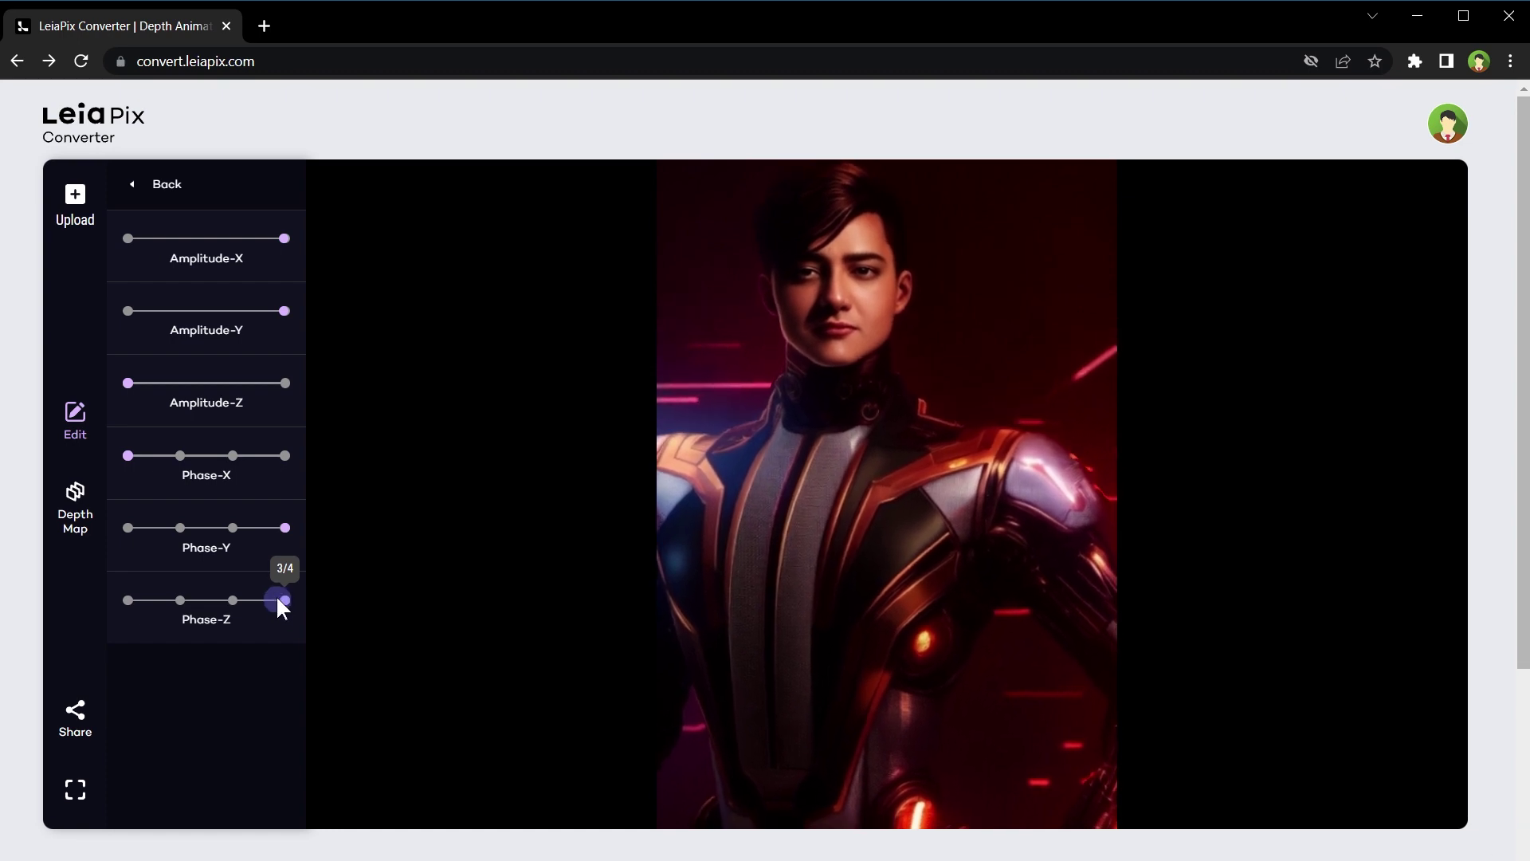
View the portrait's depth map, and upload img-5.png as a new image
click(70, 496)
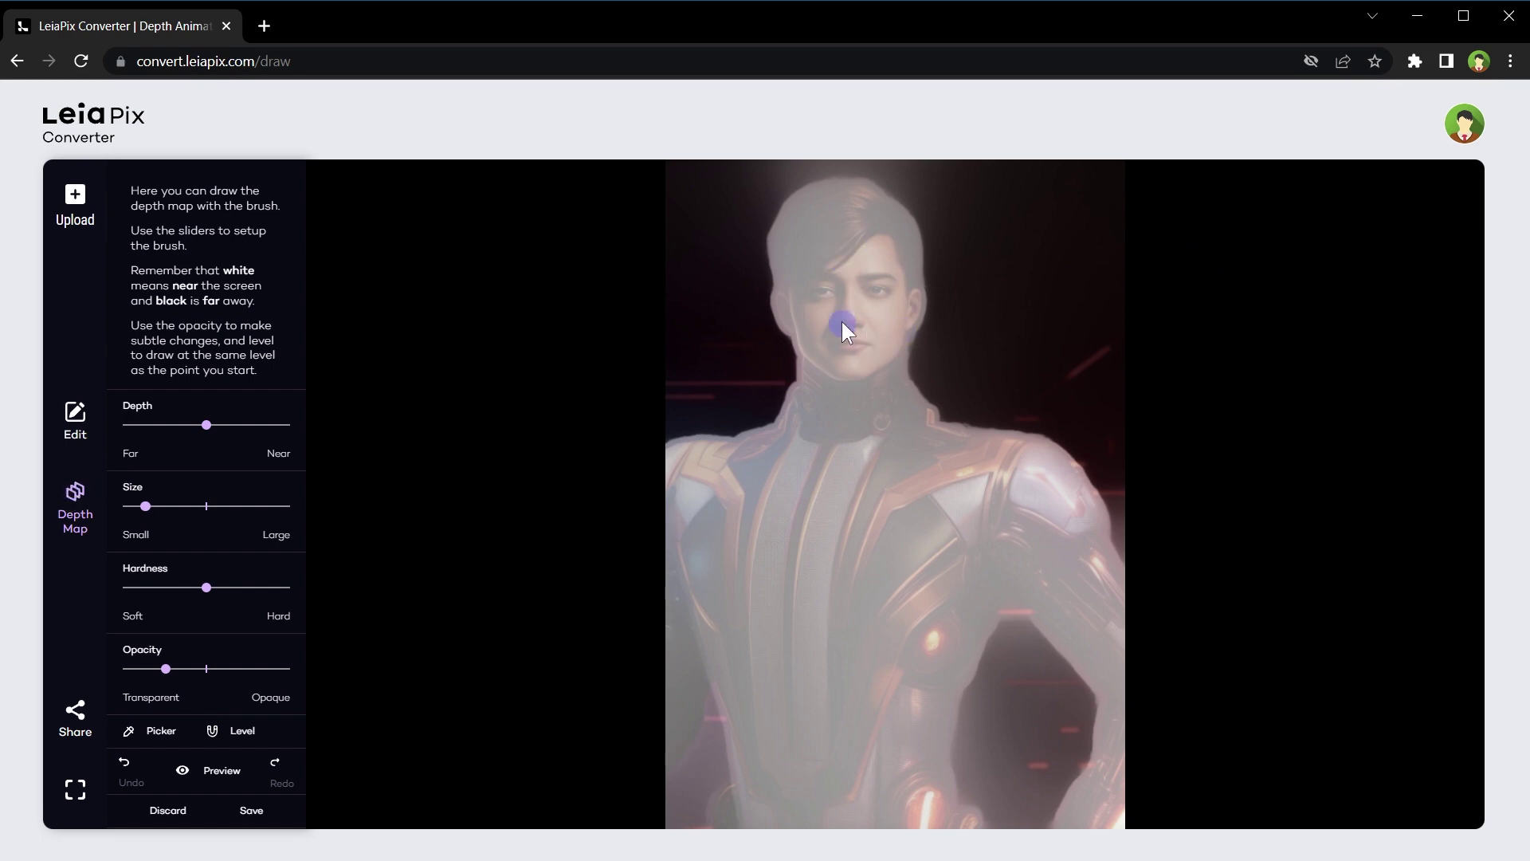
click(76, 203)
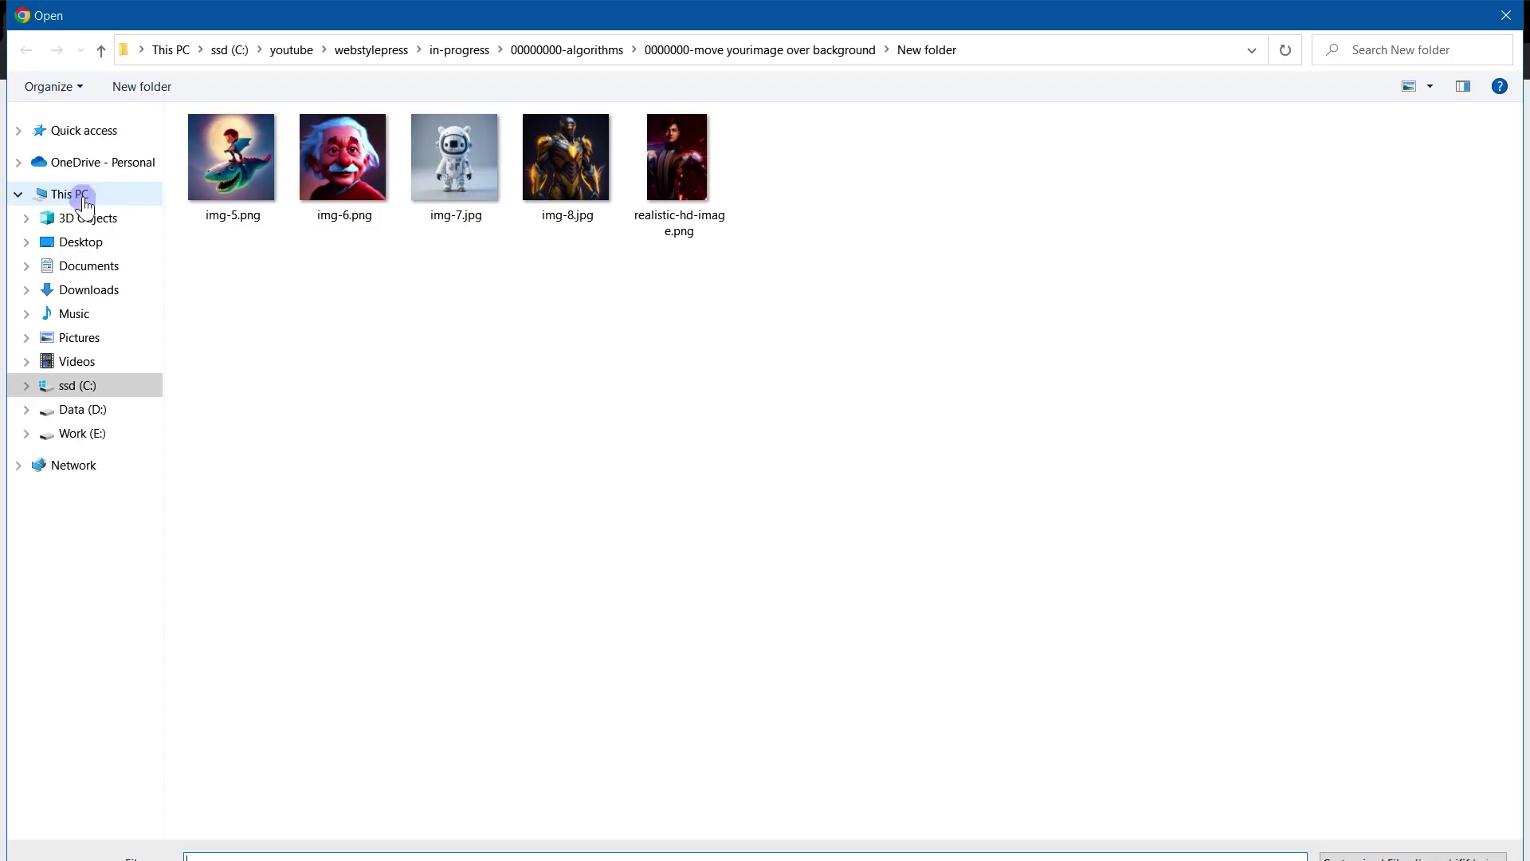
key(Return)
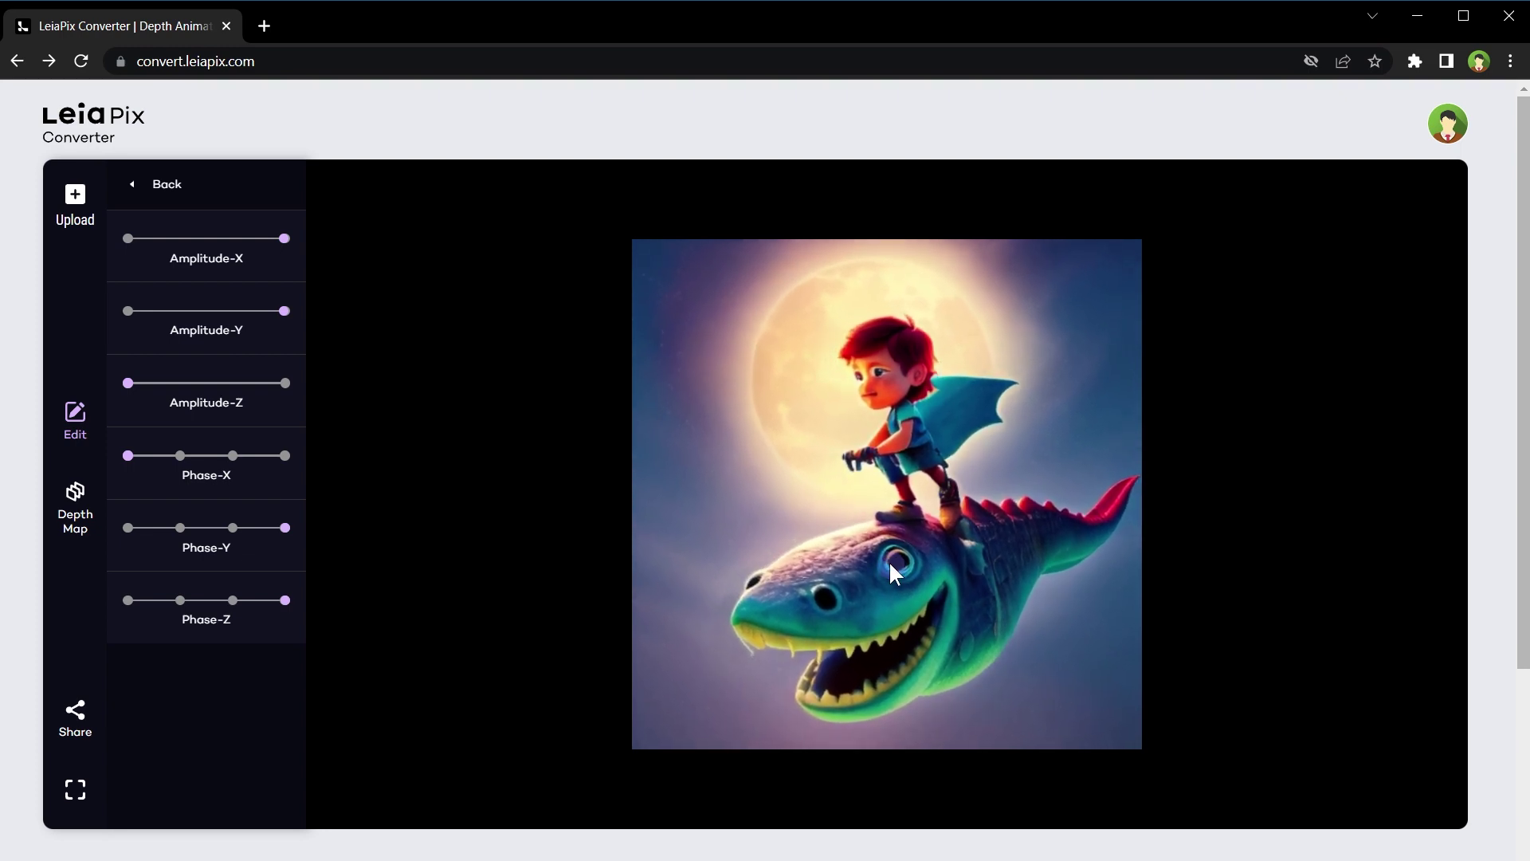
Open the depth map for the boy-and-creature image, undo the last brush change and leave the depth map
click(76, 502)
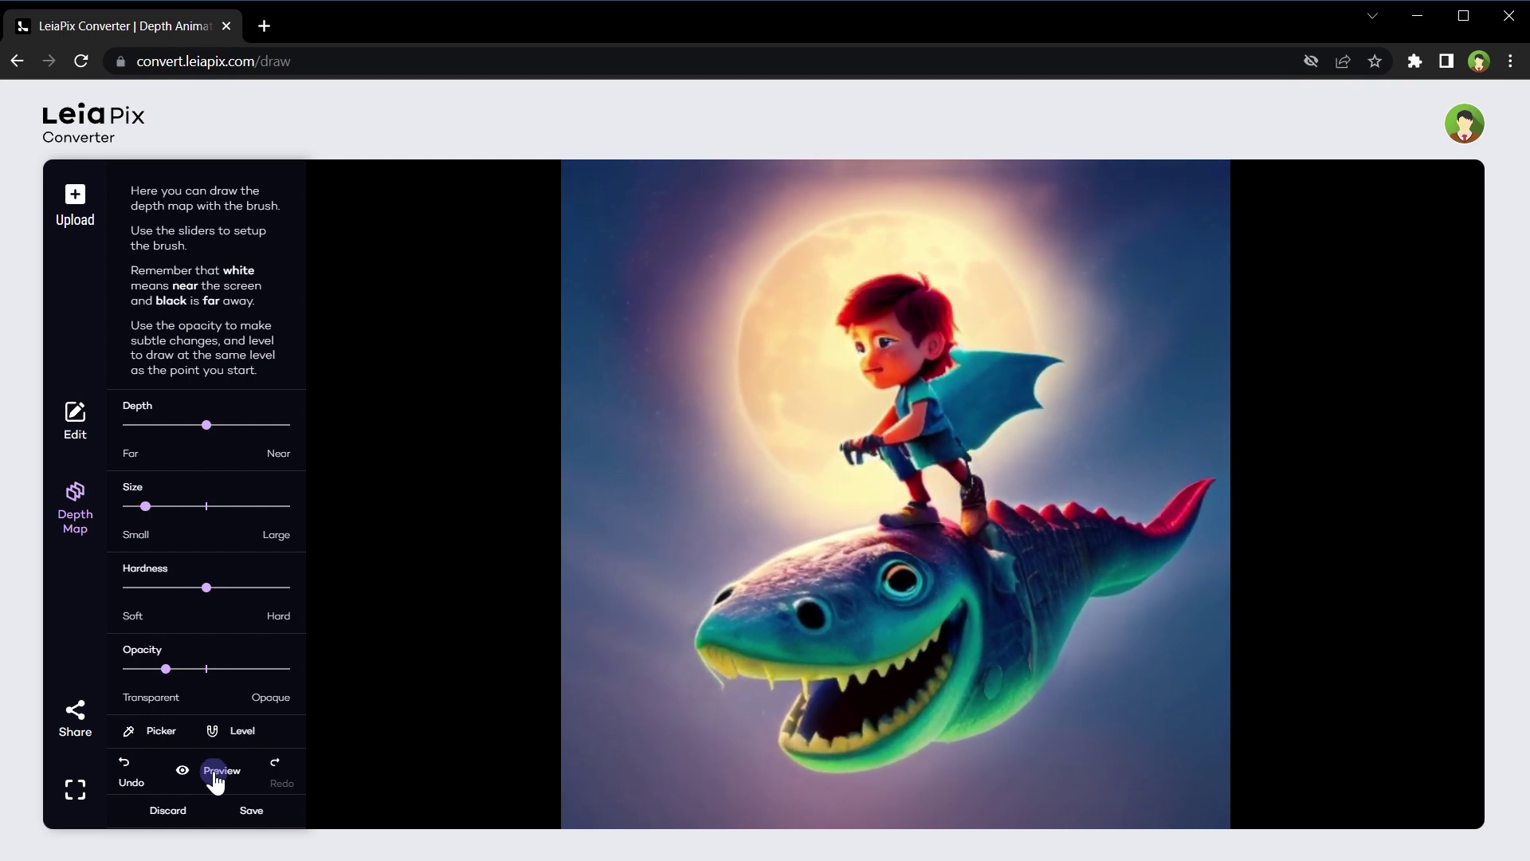
click(125, 766)
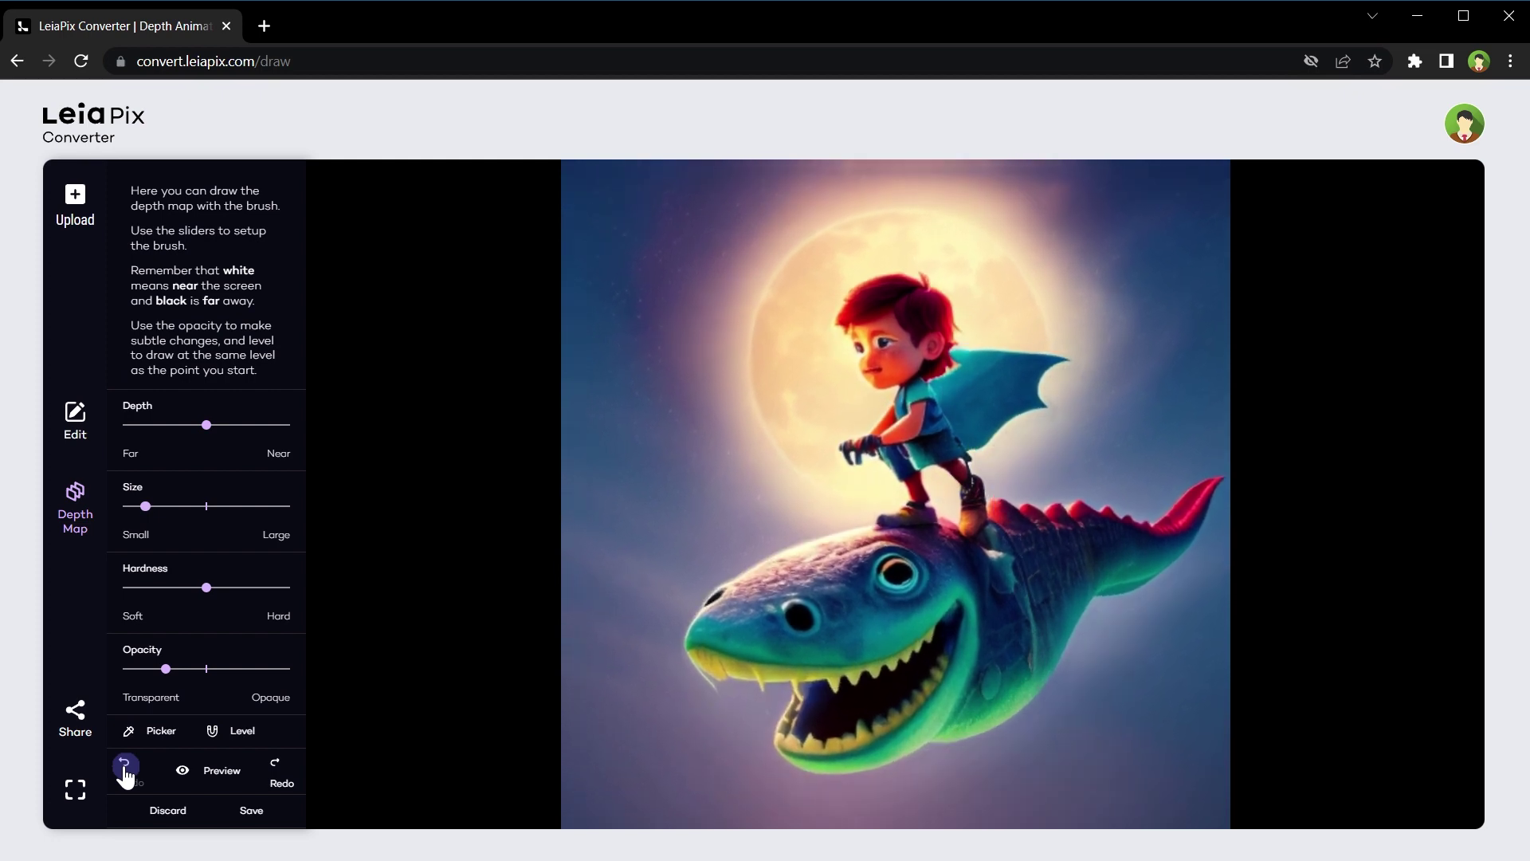
click(73, 510)
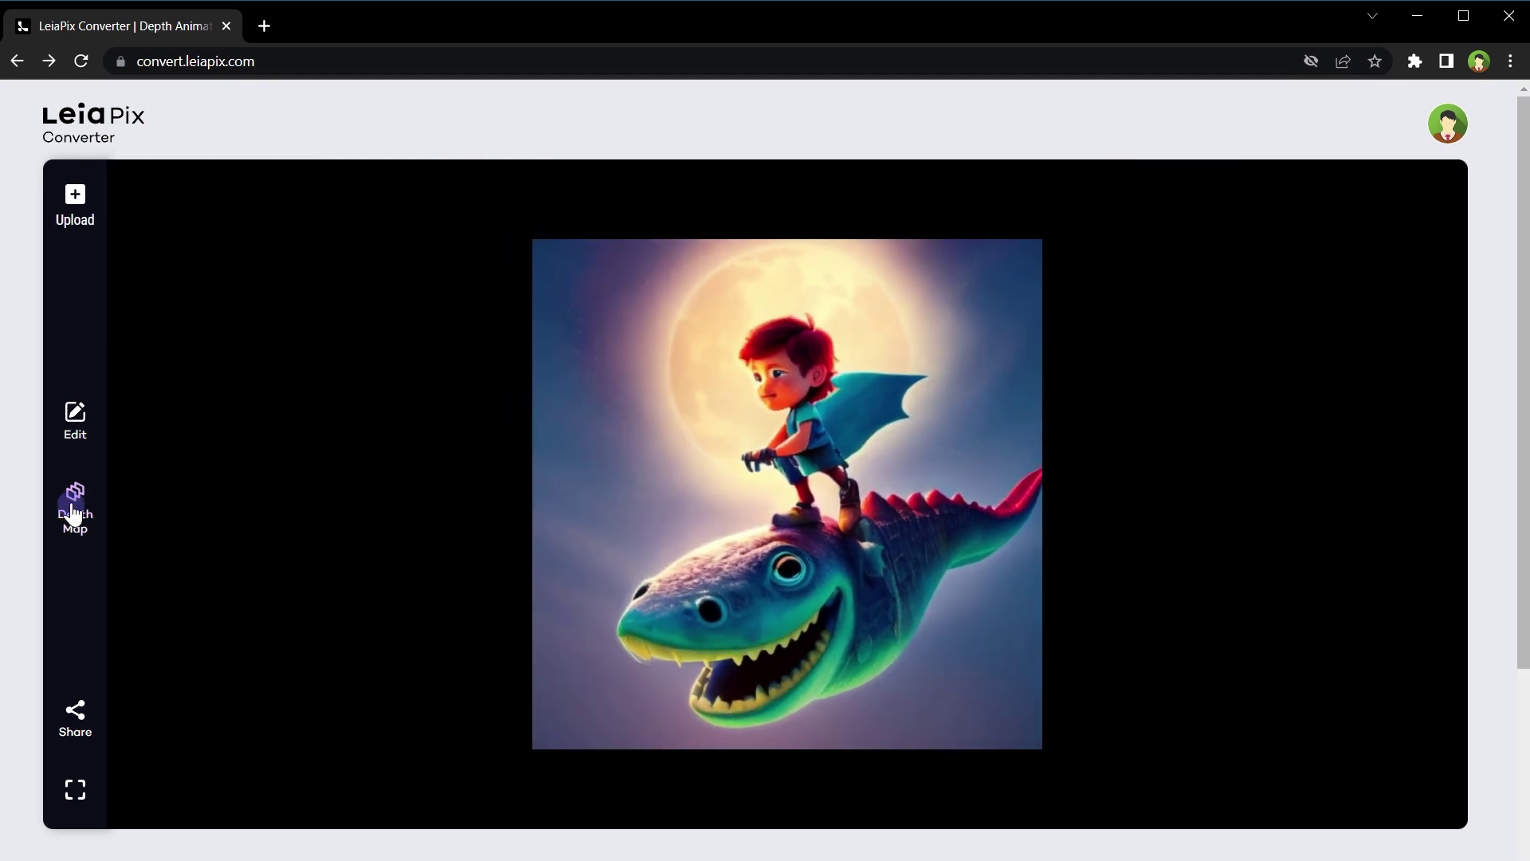
Brush lighter, nearer depth around the creature's tail in the depth map and preview the animation
click(73, 510)
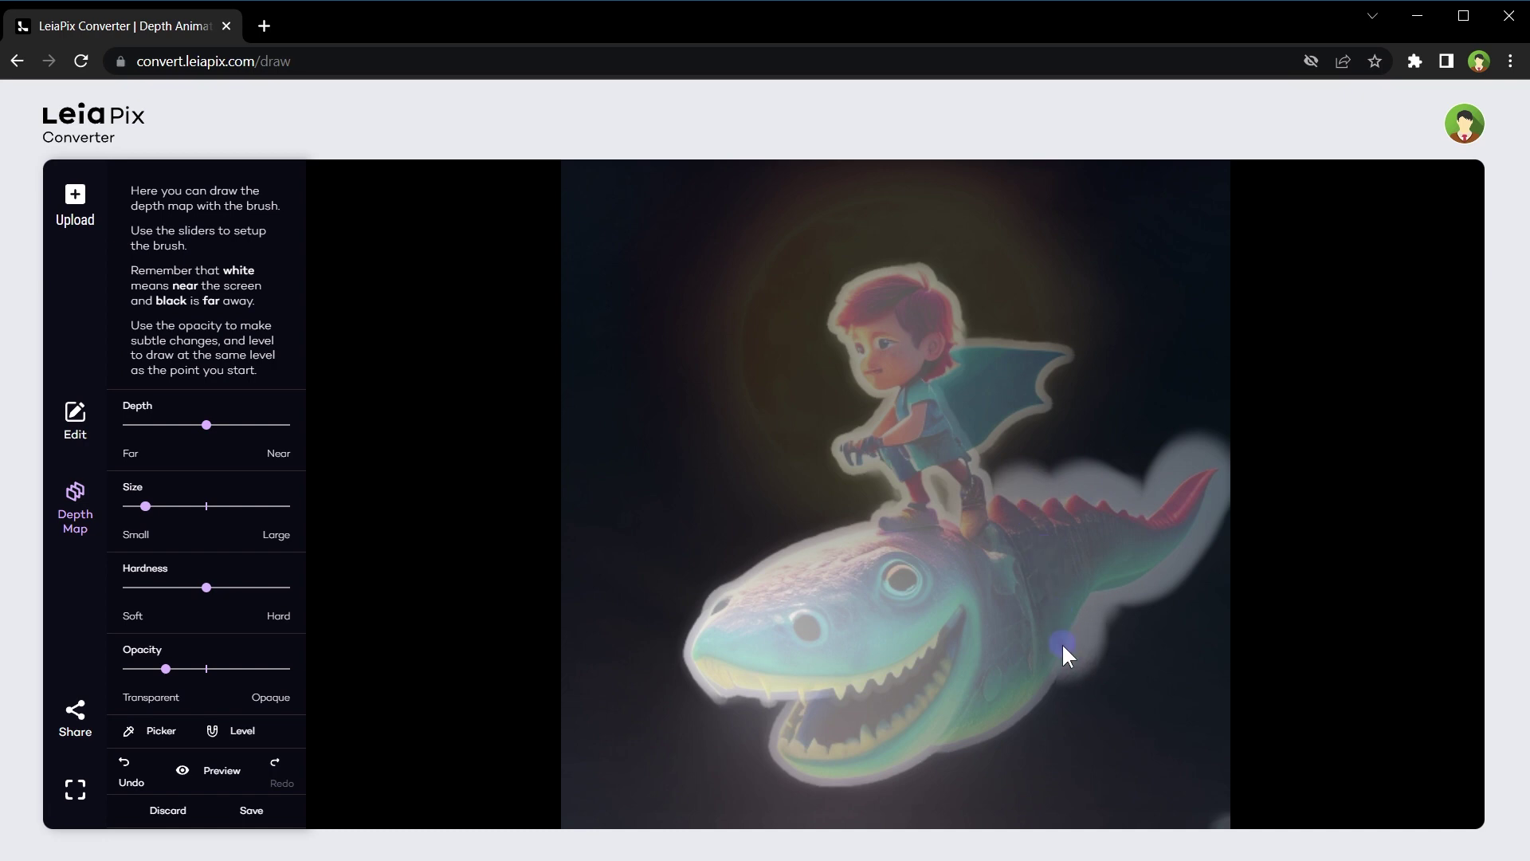
click(222, 770)
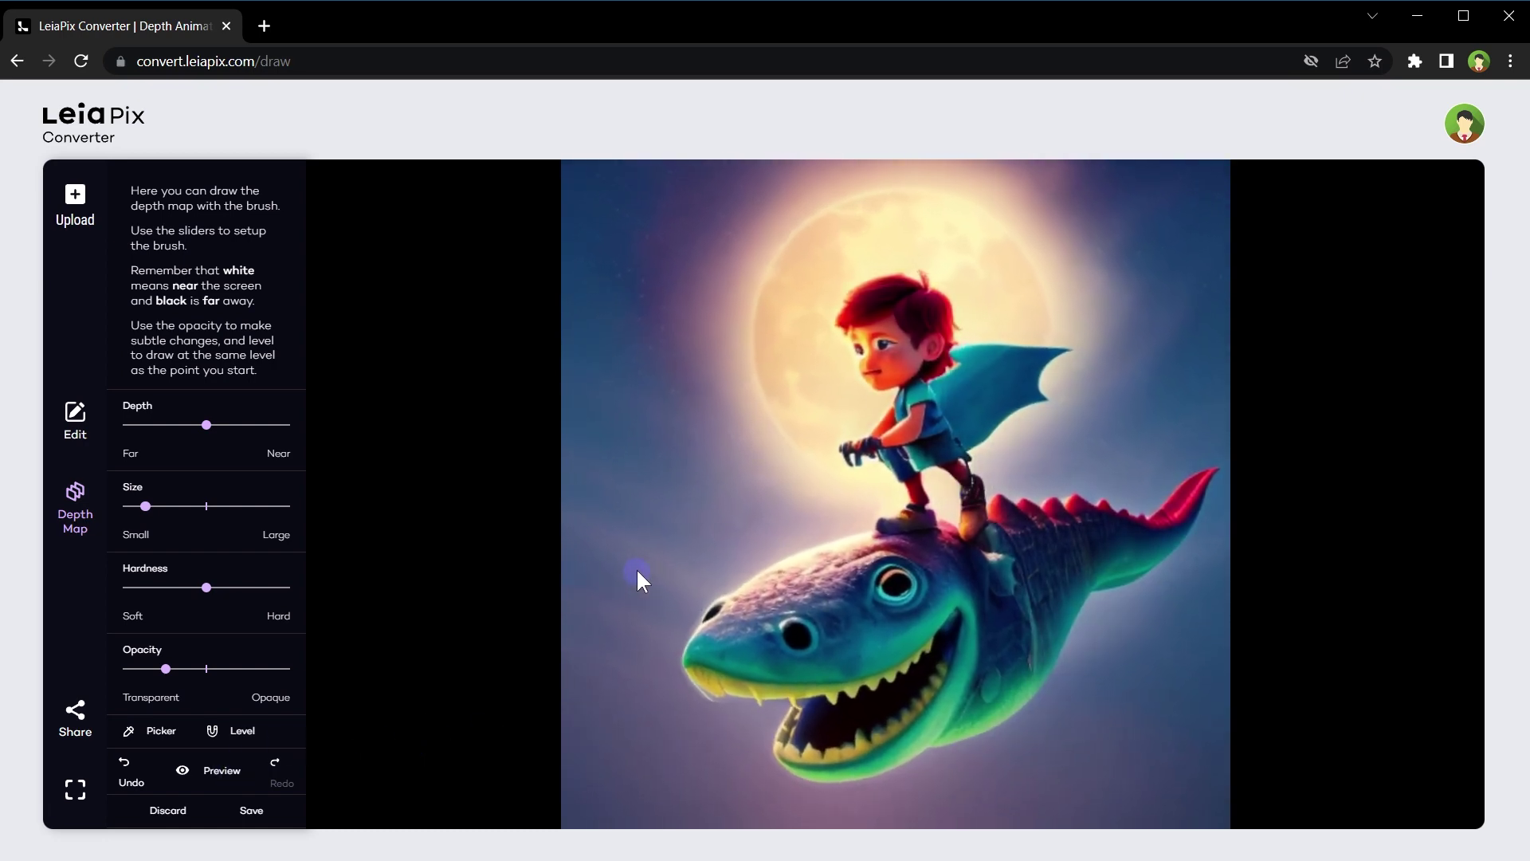
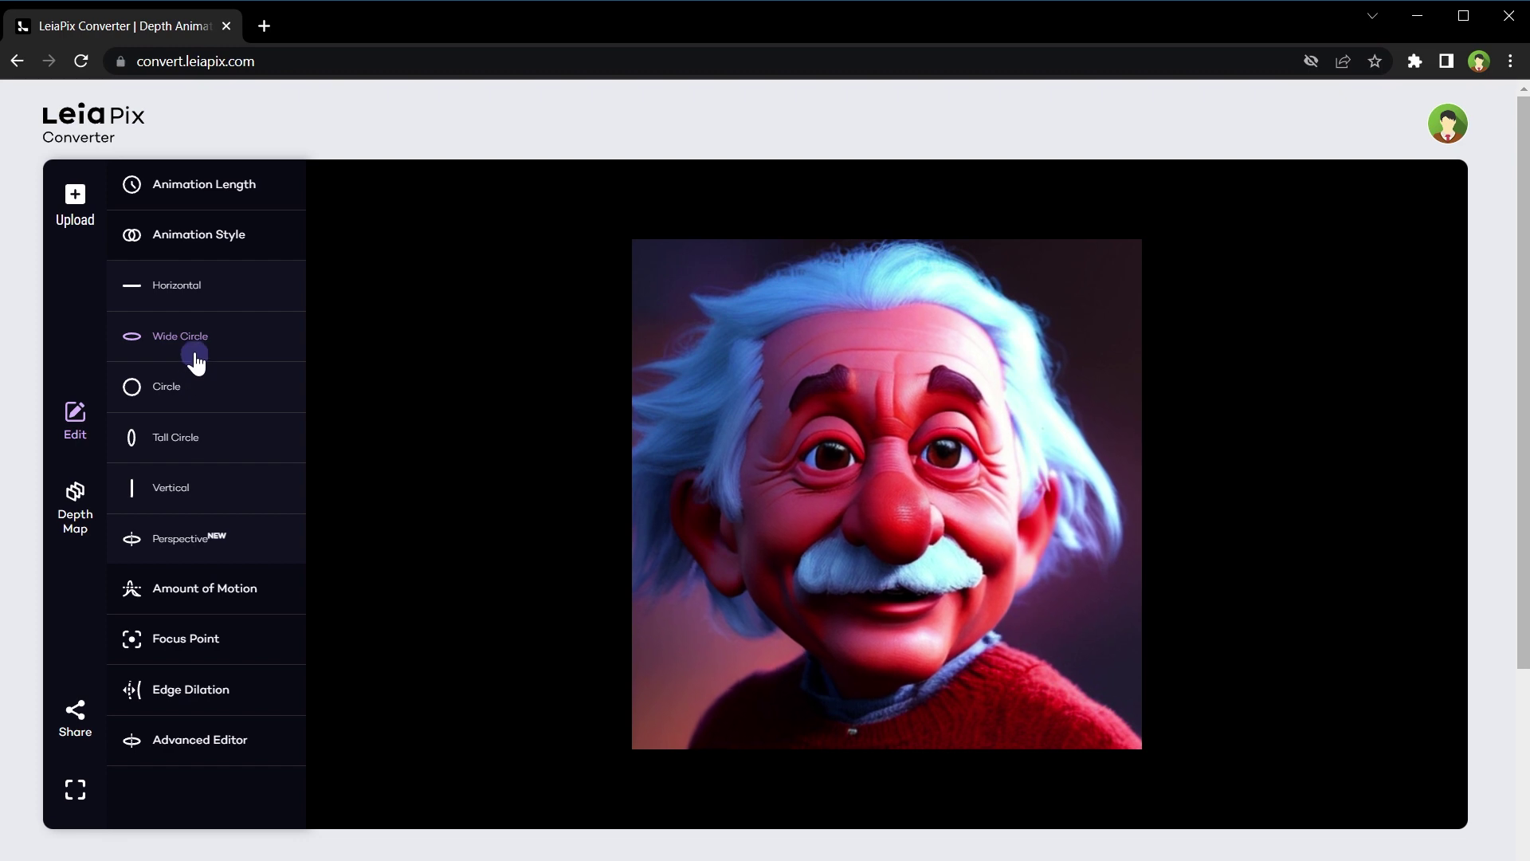
Try the Horizontal and Perspective animation styles on the white-haired cartoon portrait, and set the style to Vertical
click(196, 287)
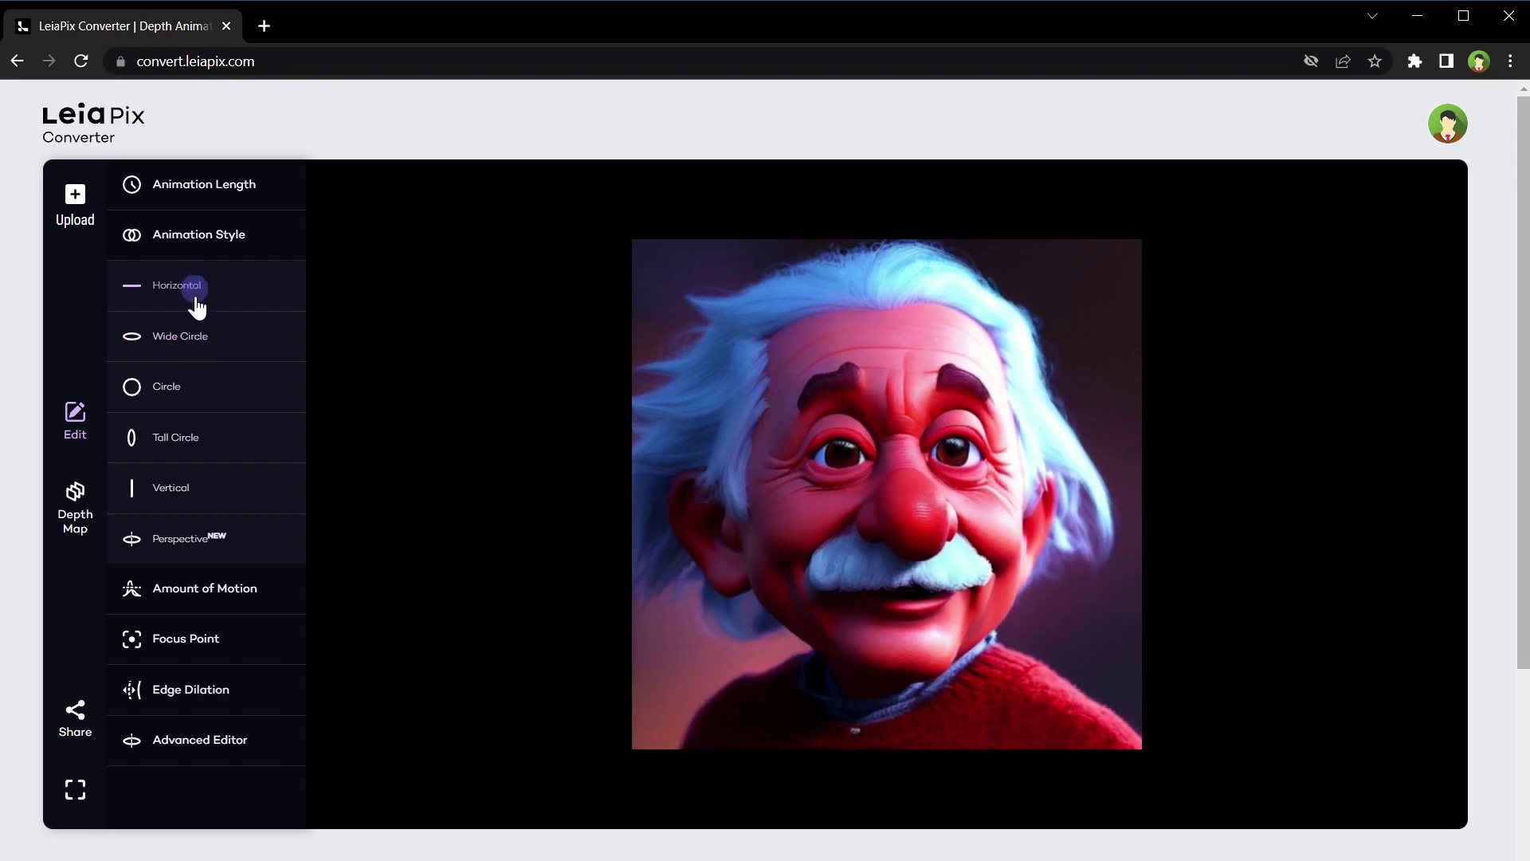
click(185, 541)
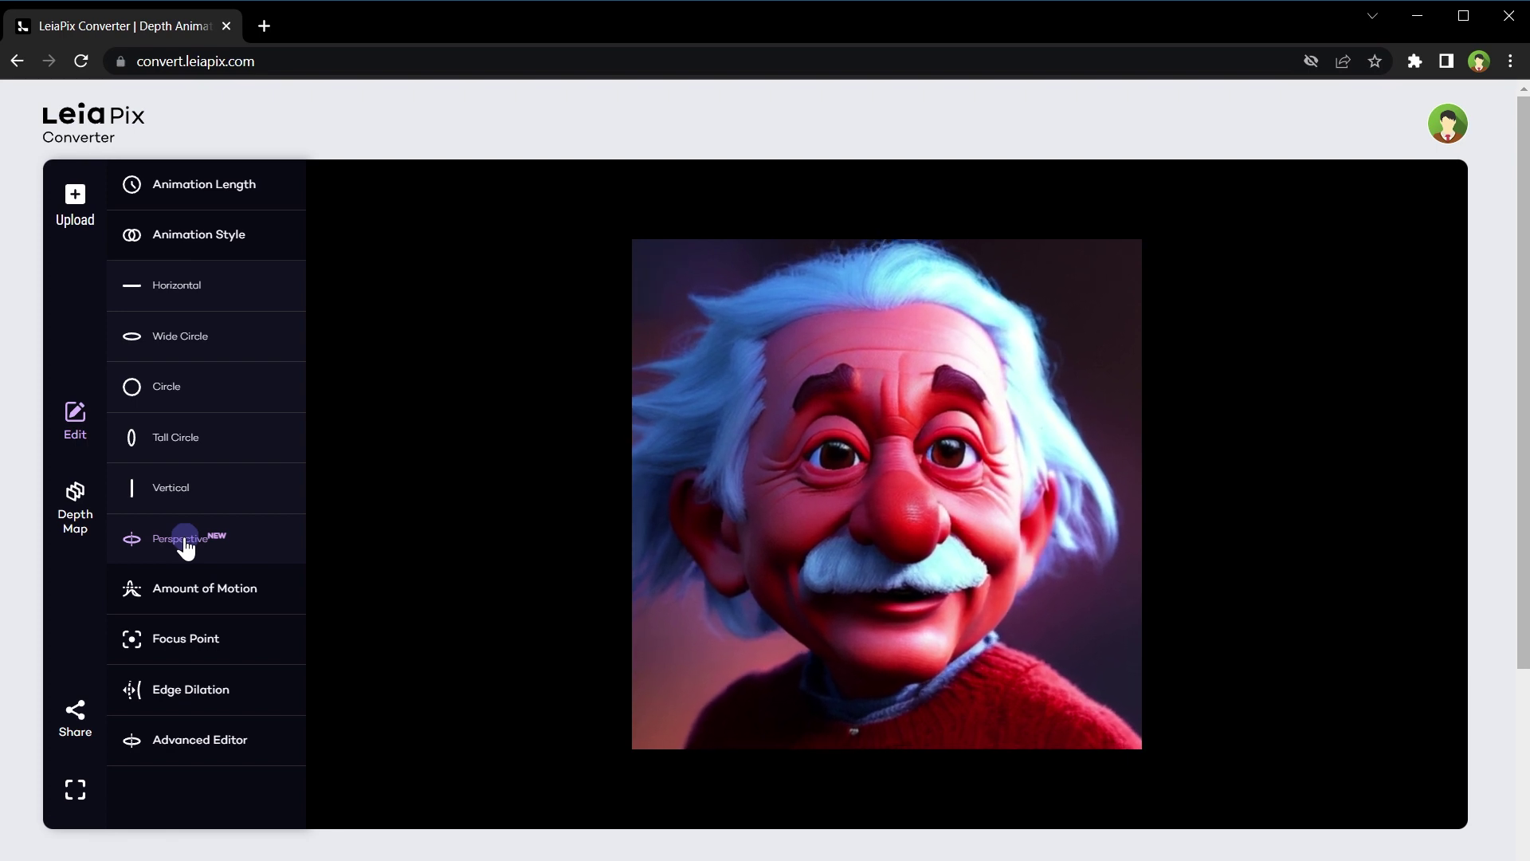
click(180, 494)
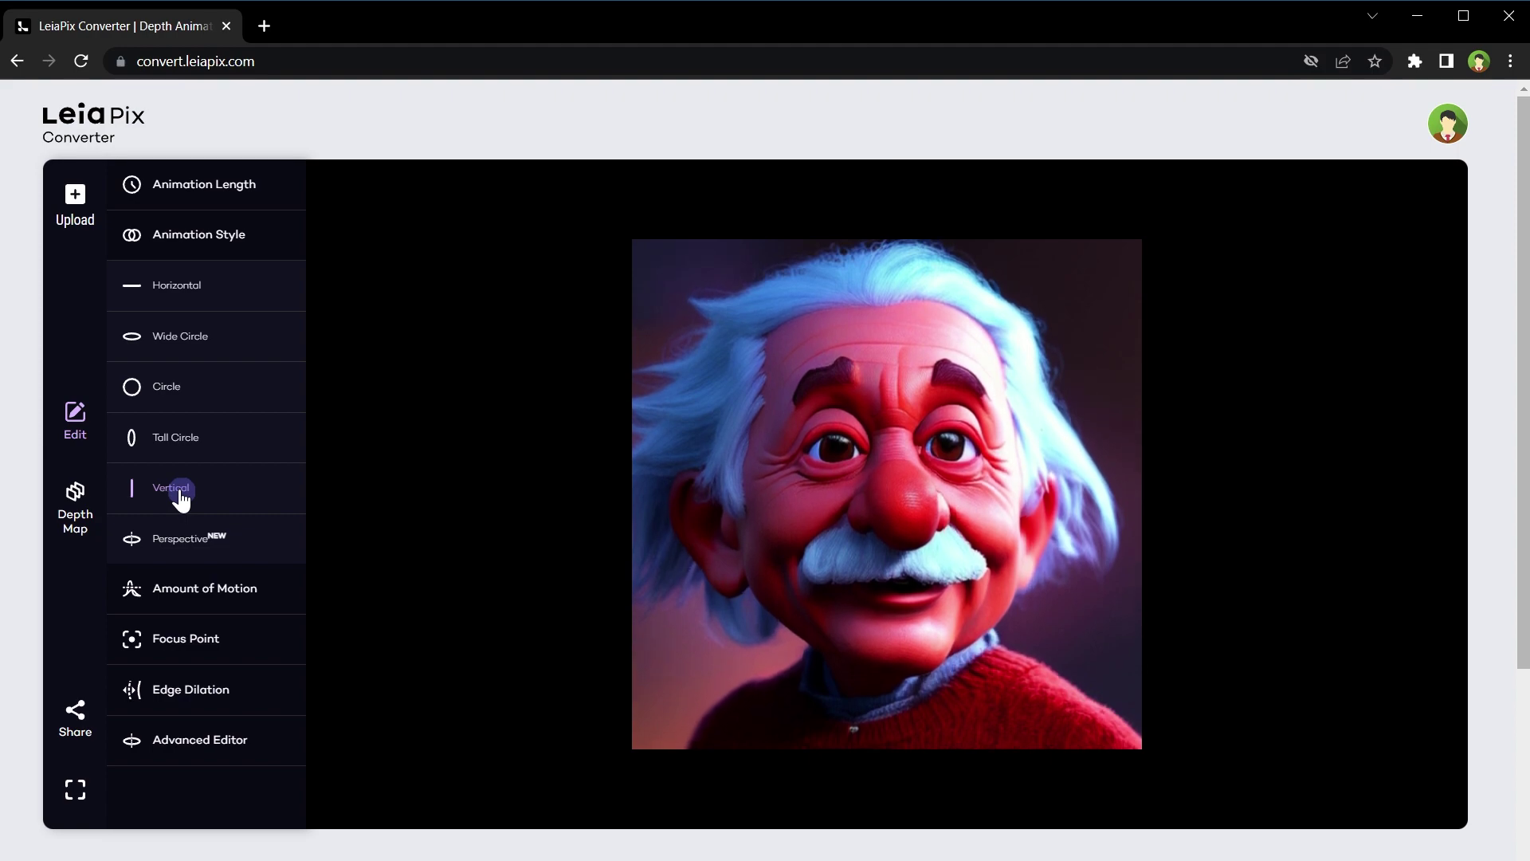
Upload img-8.jpg as a new image
click(82, 193)
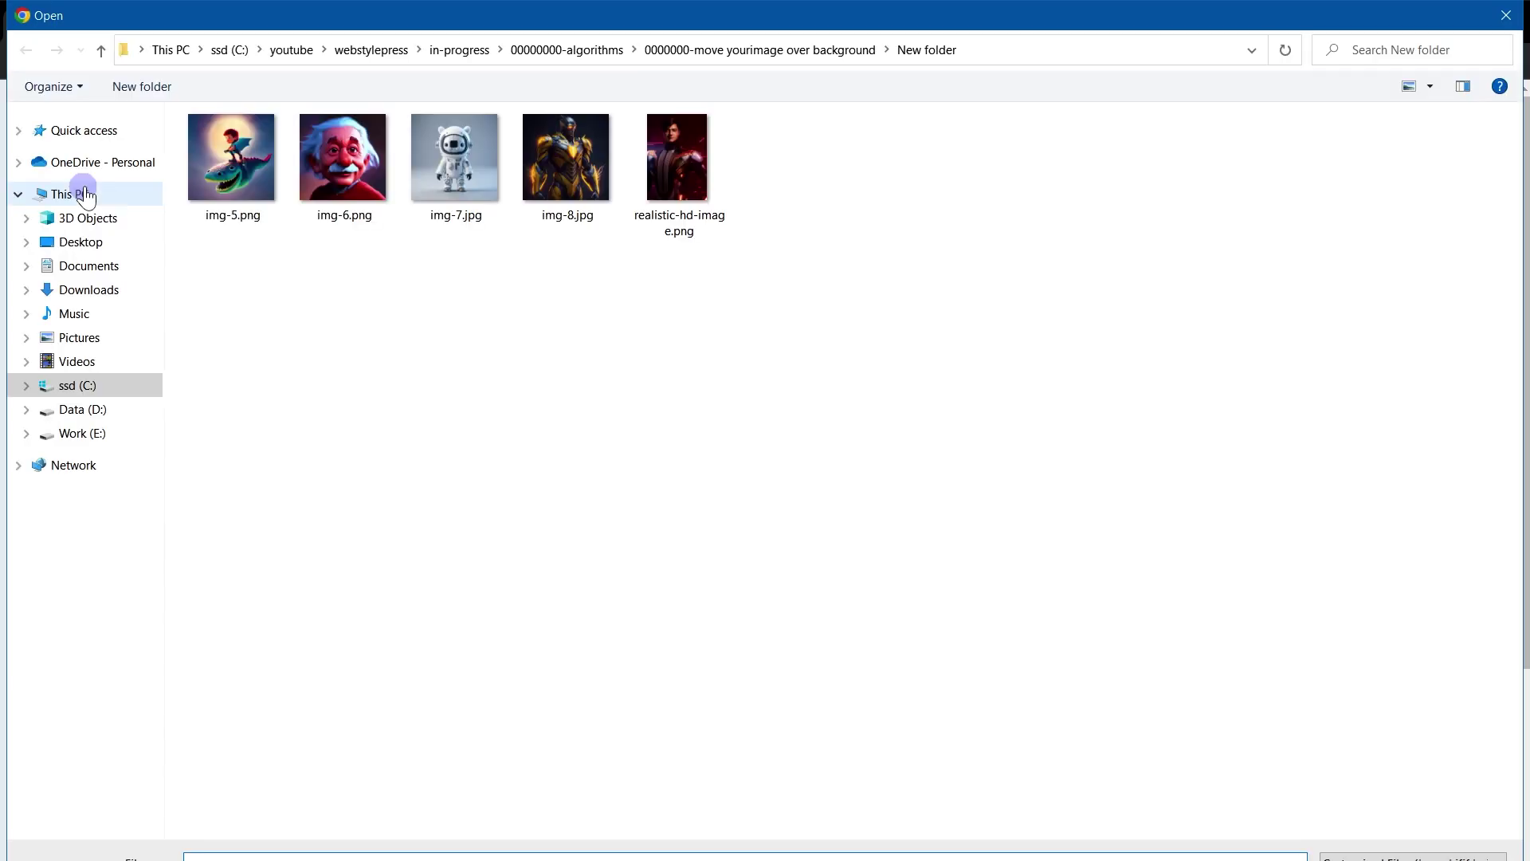
click(566, 196)
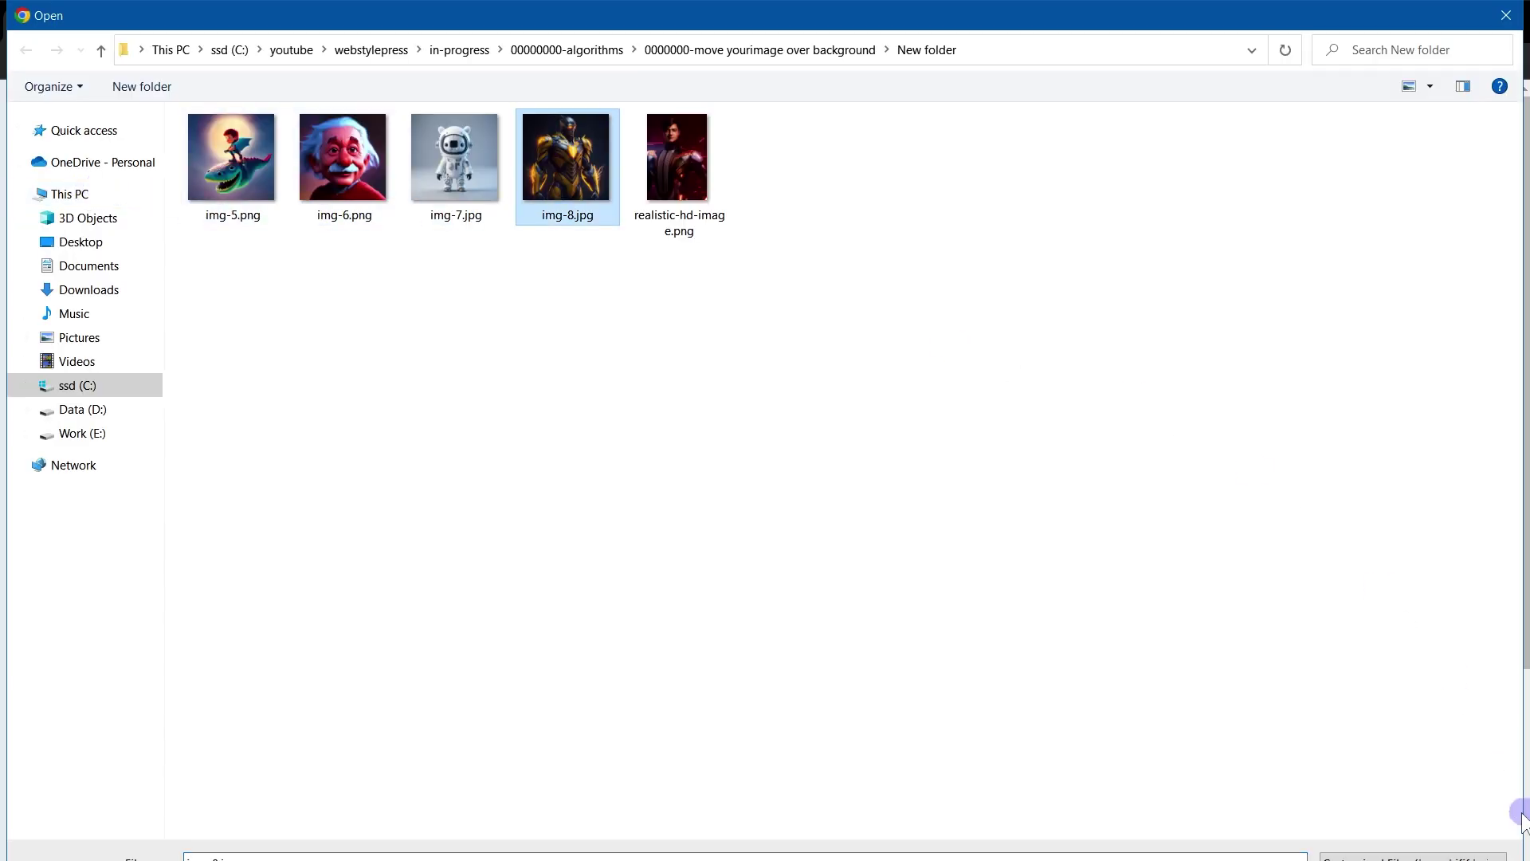
click(1434, 859)
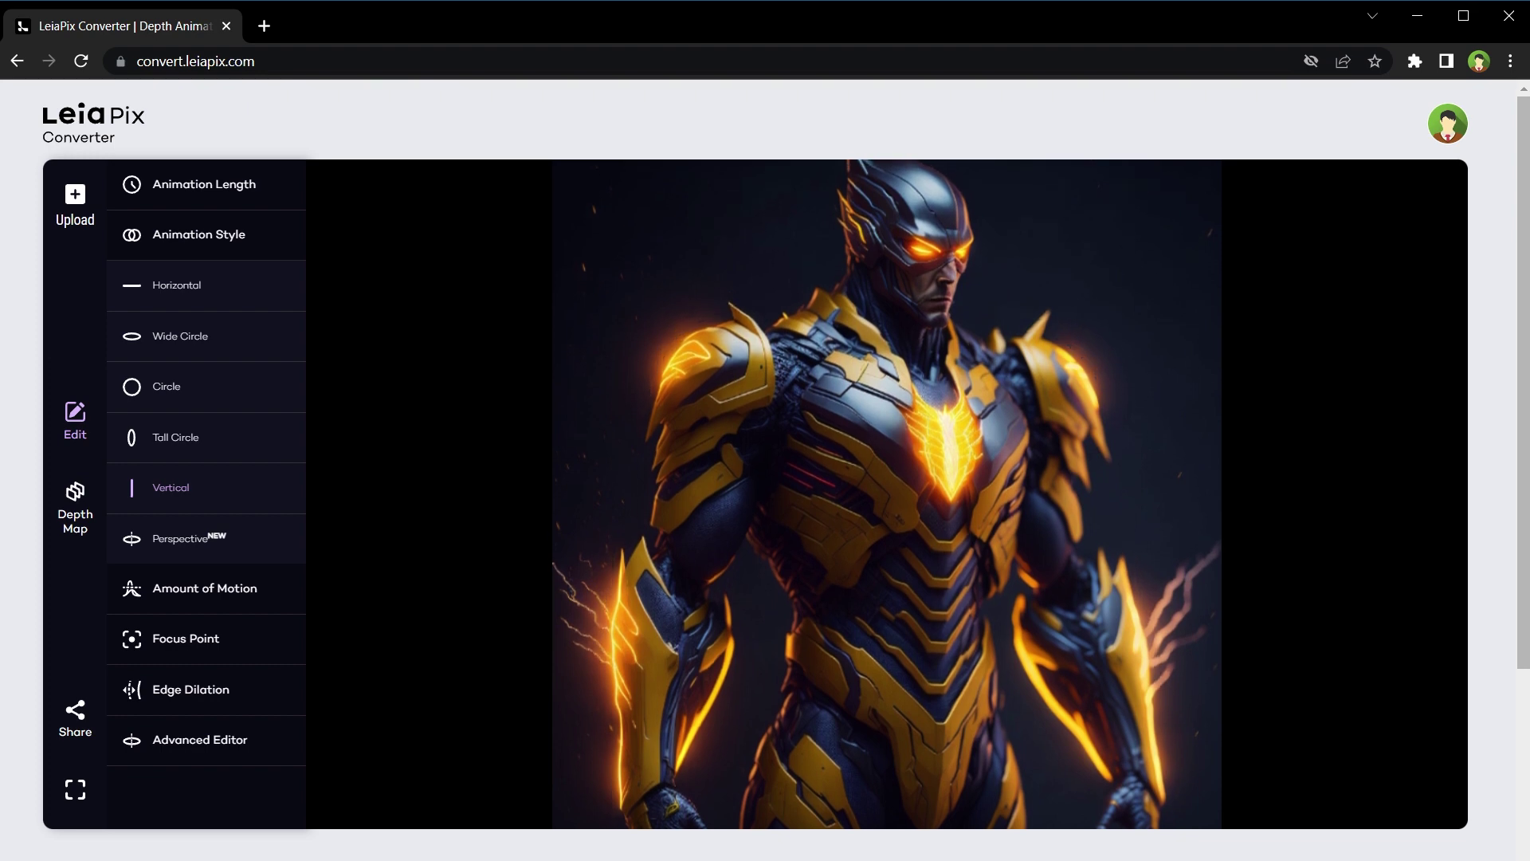
Try the Tall Circle and Circle animation styles on the armored figure, and set the style to Wide Circle
click(188, 438)
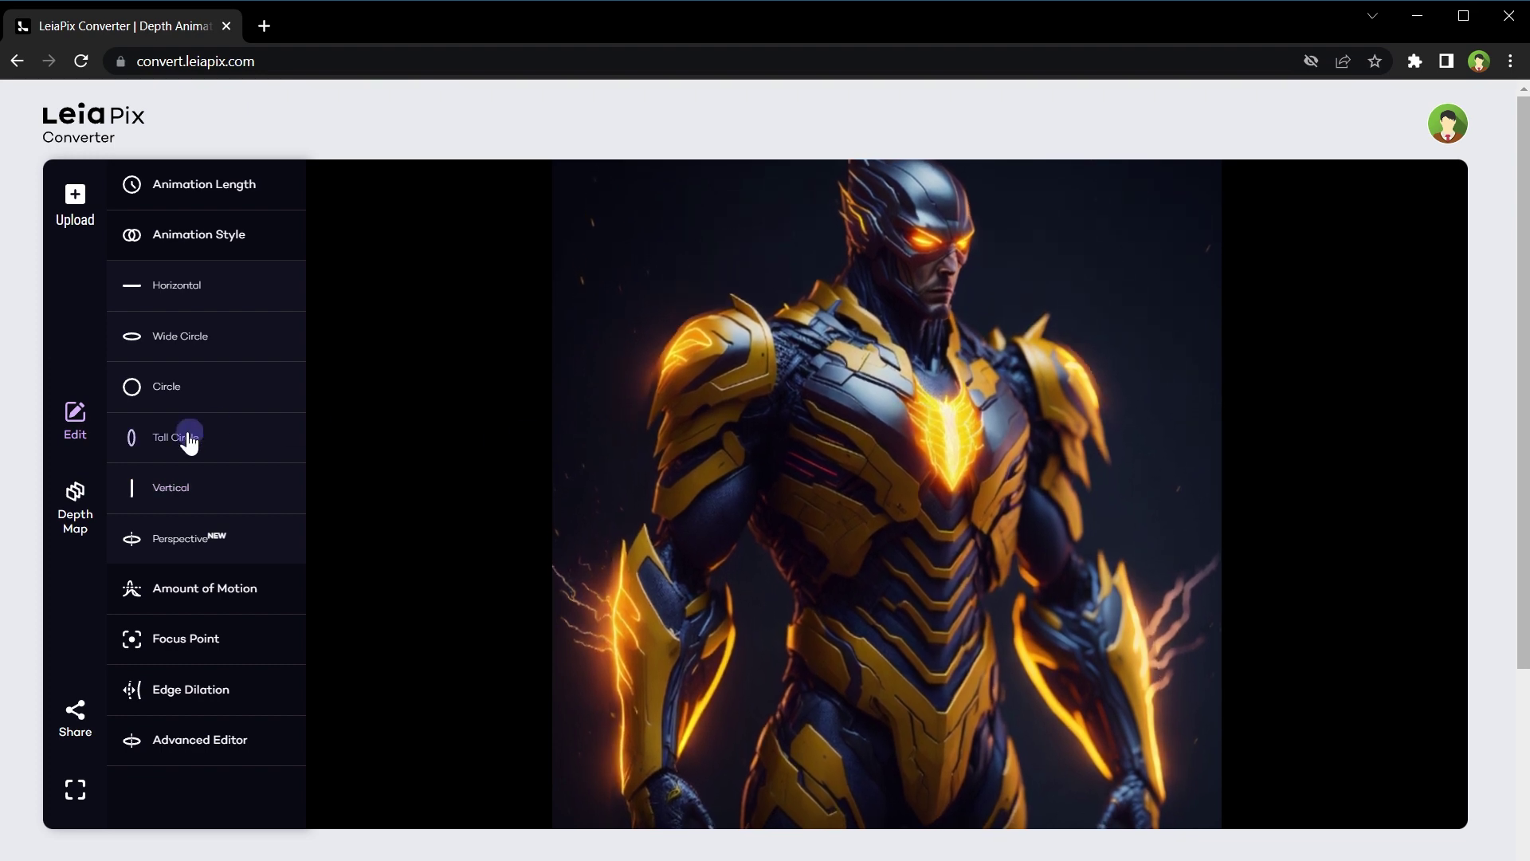
click(181, 391)
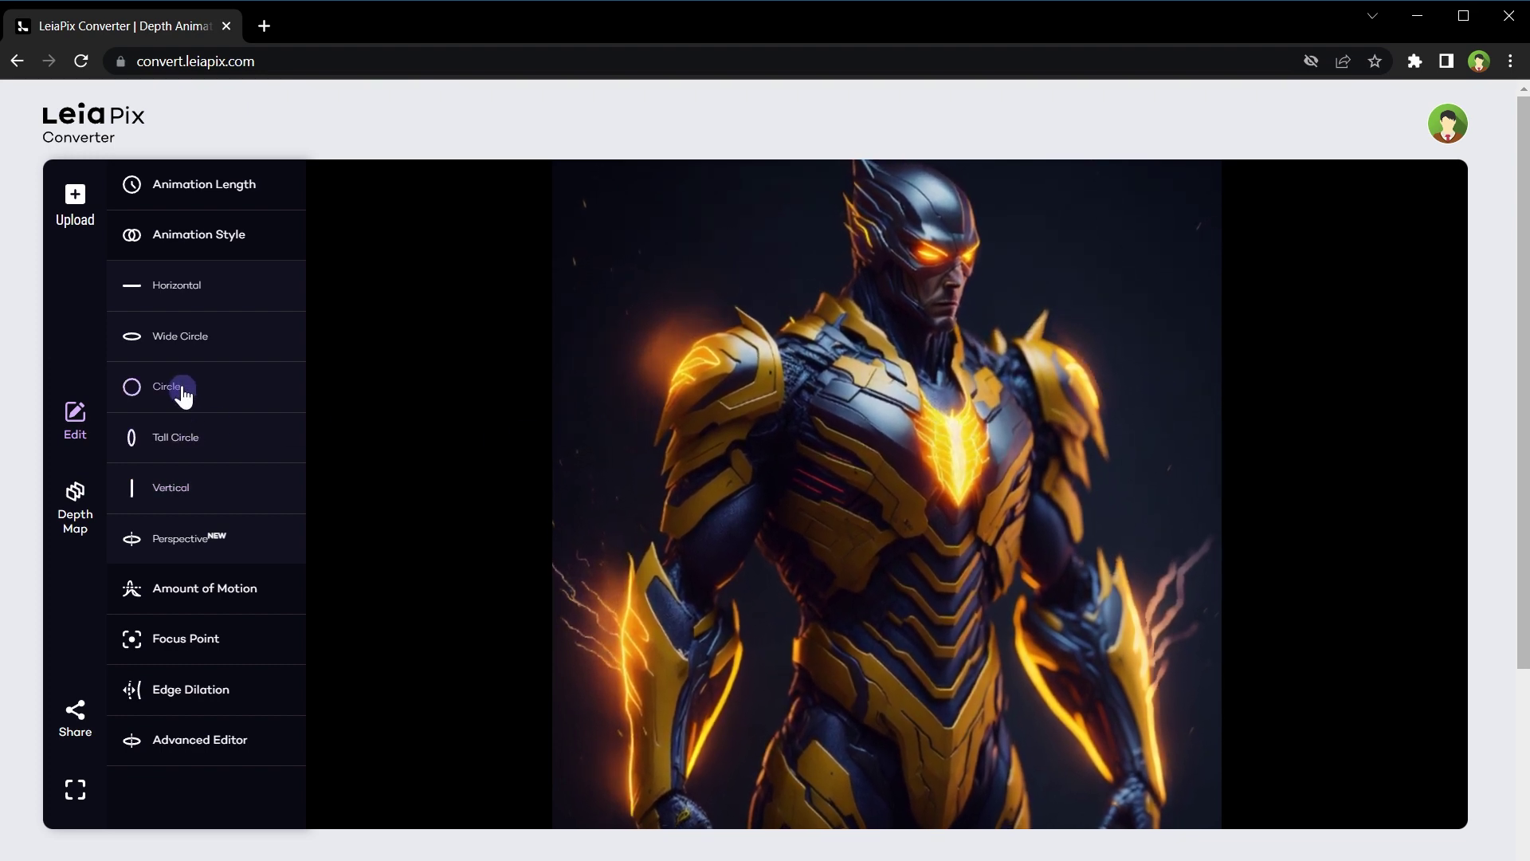
click(182, 338)
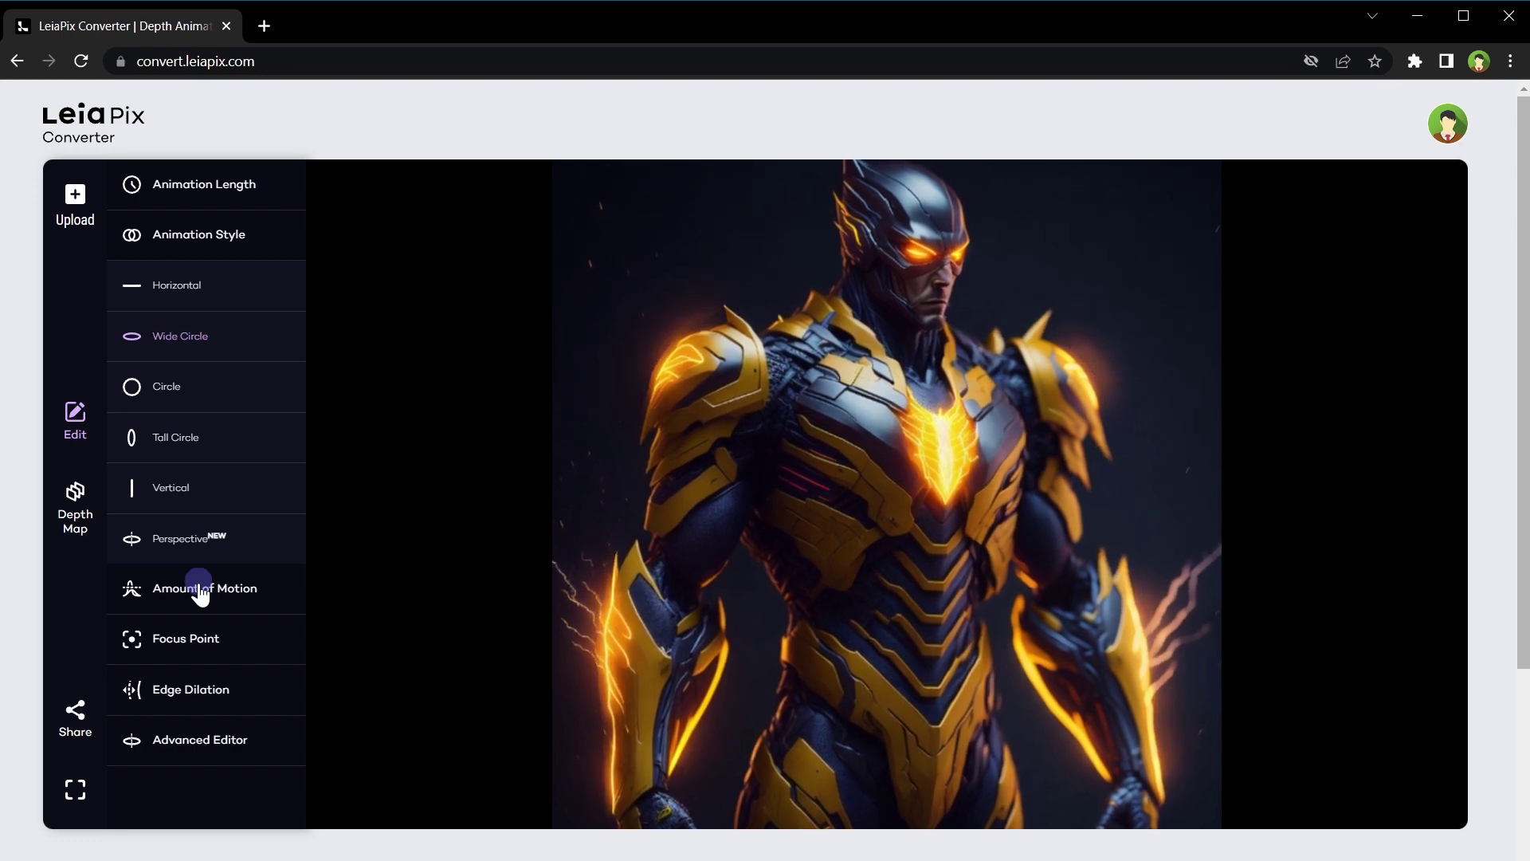
Try edge dilation at 0.0 and 1.5 on the armored figure, and set it to 1.0
click(211, 692)
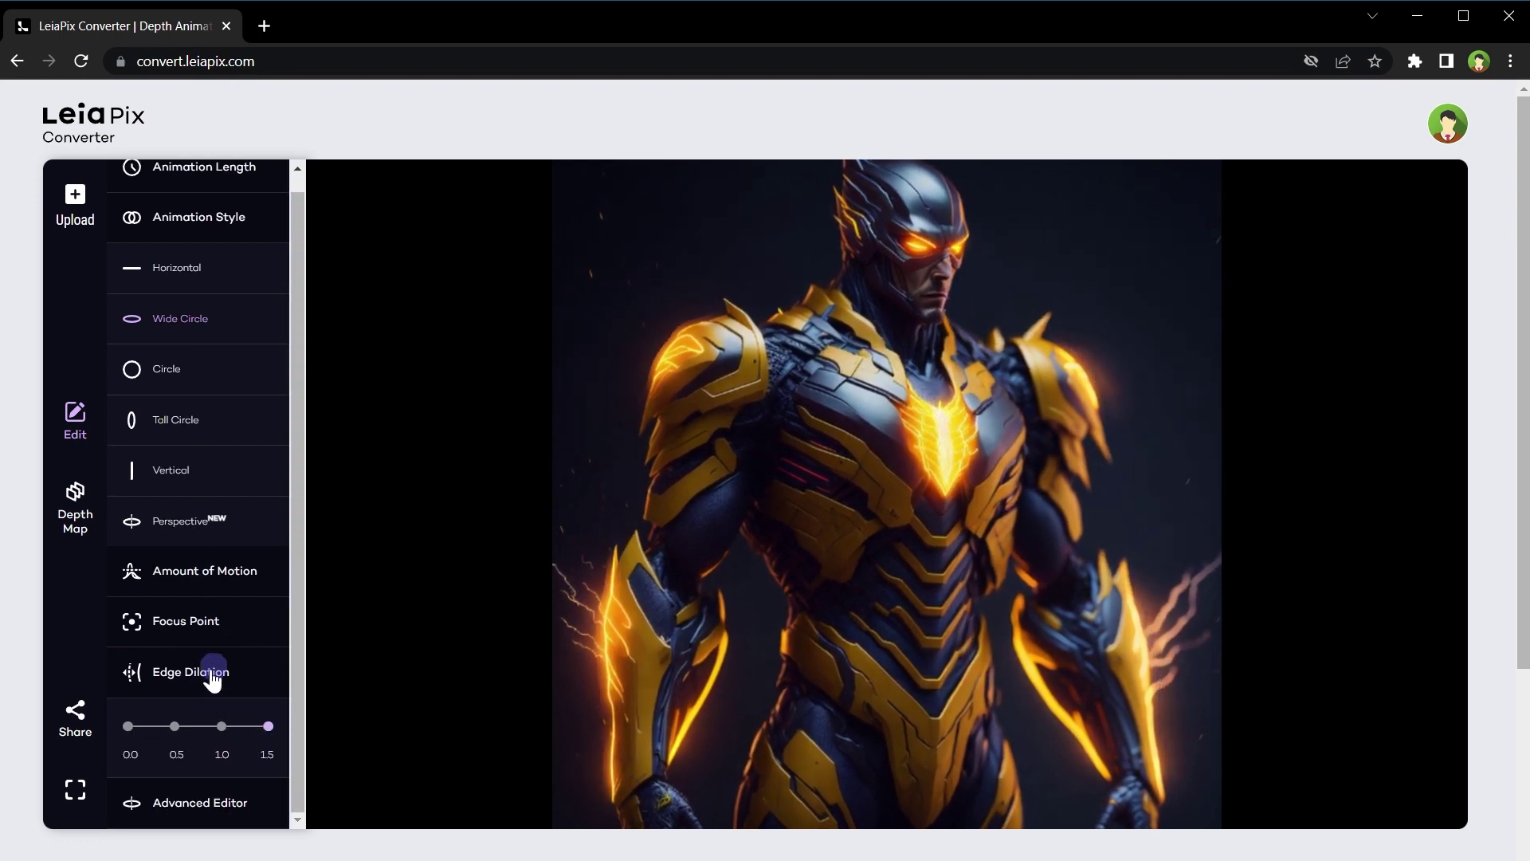
click(128, 721)
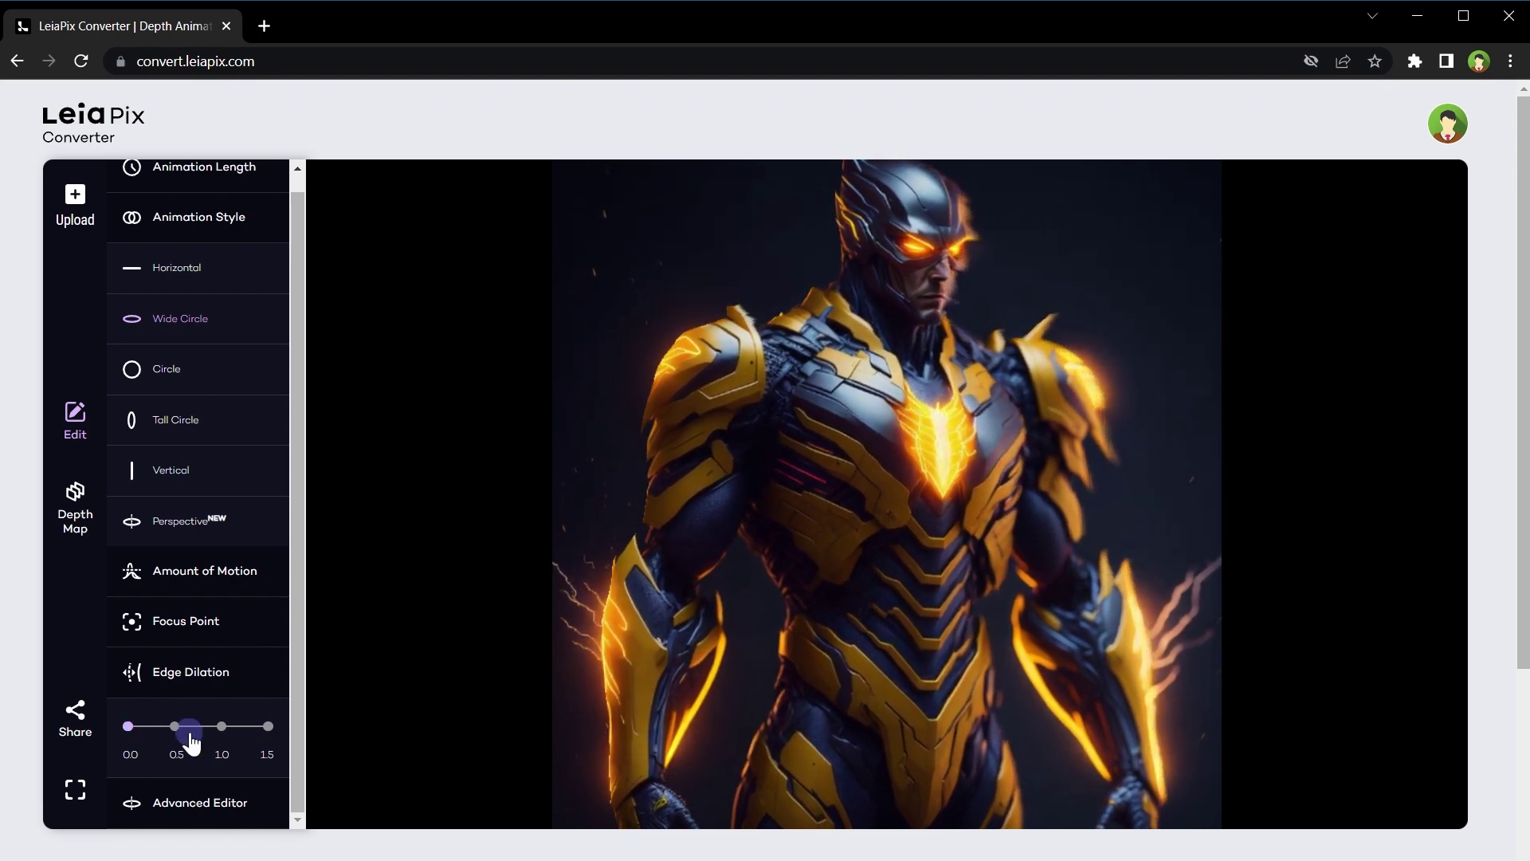
click(266, 724)
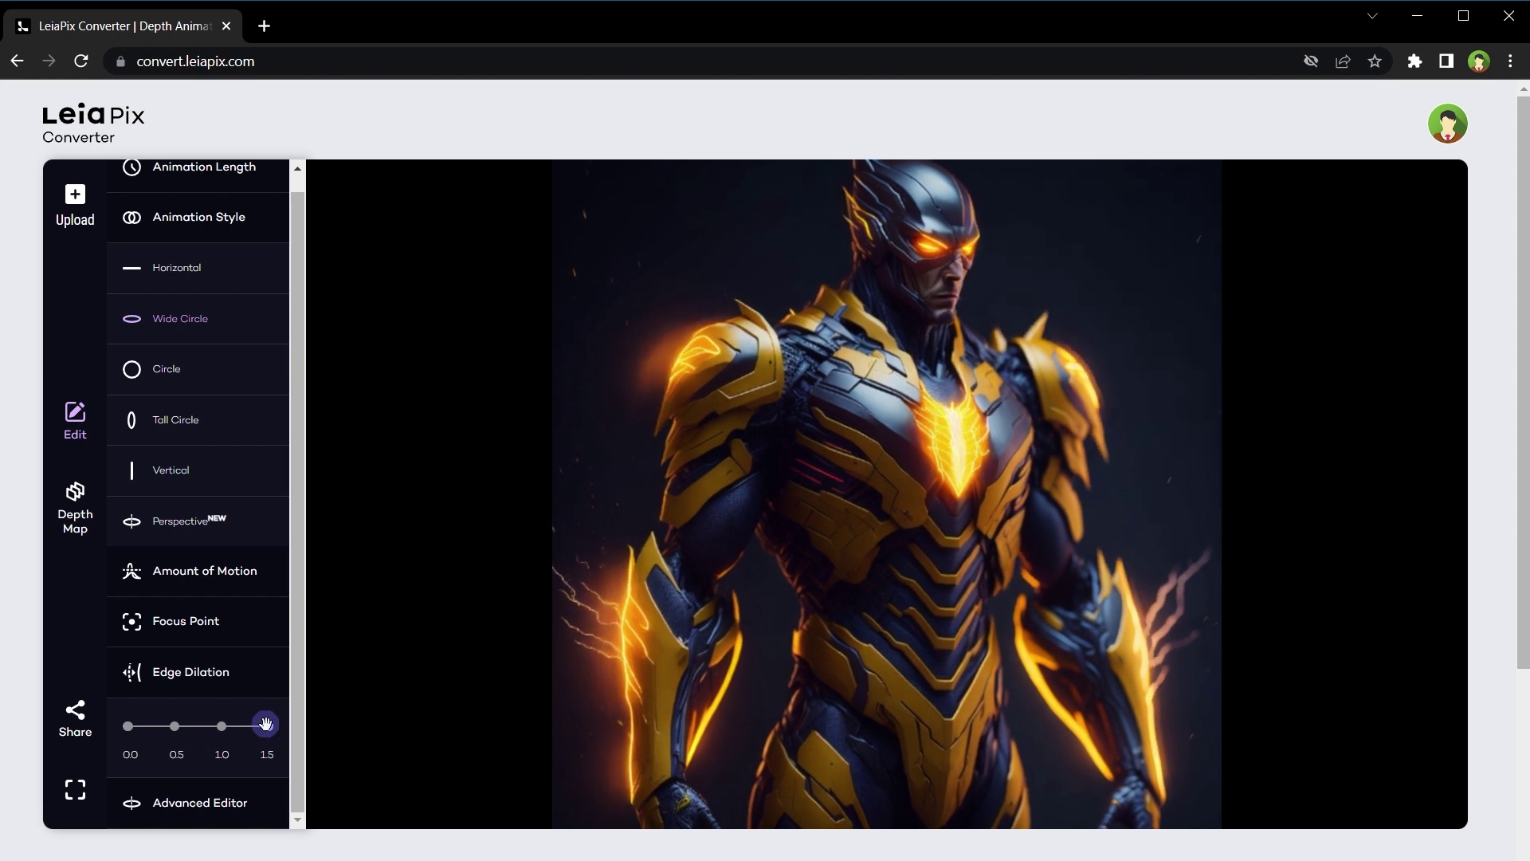
drag(266, 724, 179, 726)
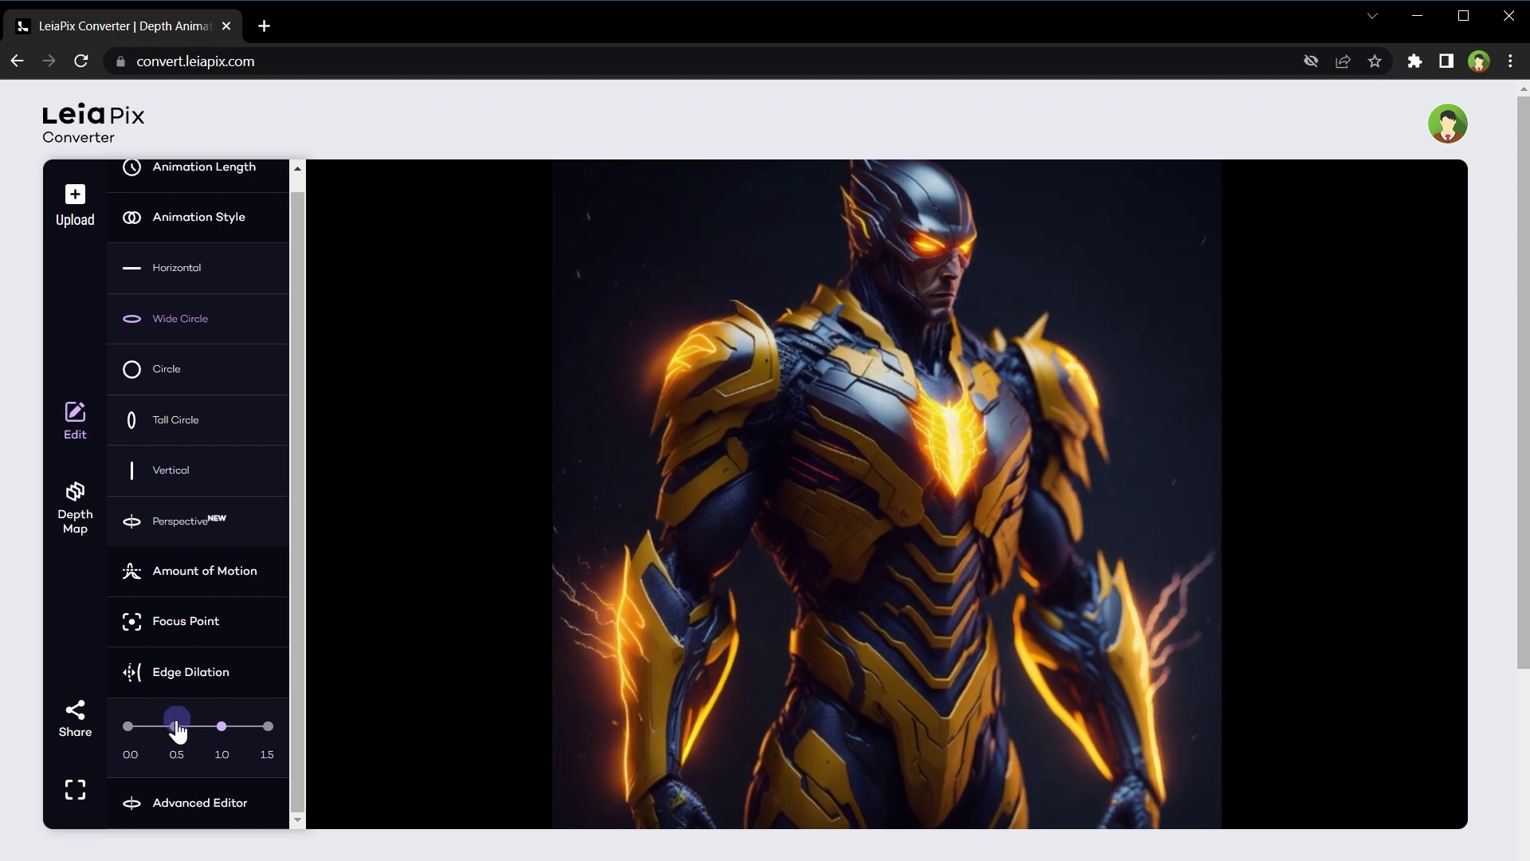
Upload img-7.jpg and set its animation style to Horizontal
click(75, 206)
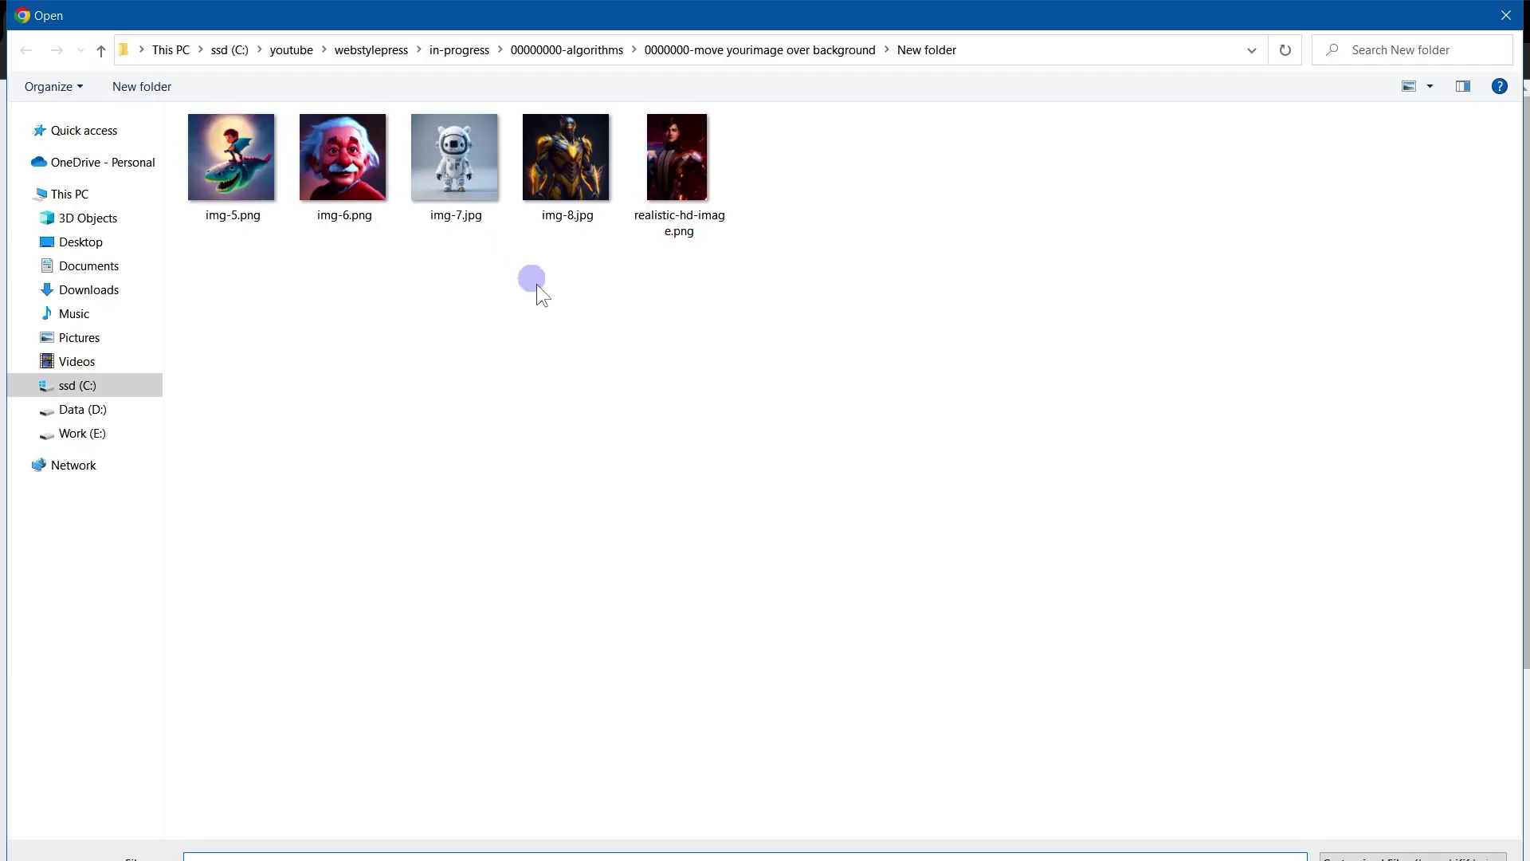
click(471, 191)
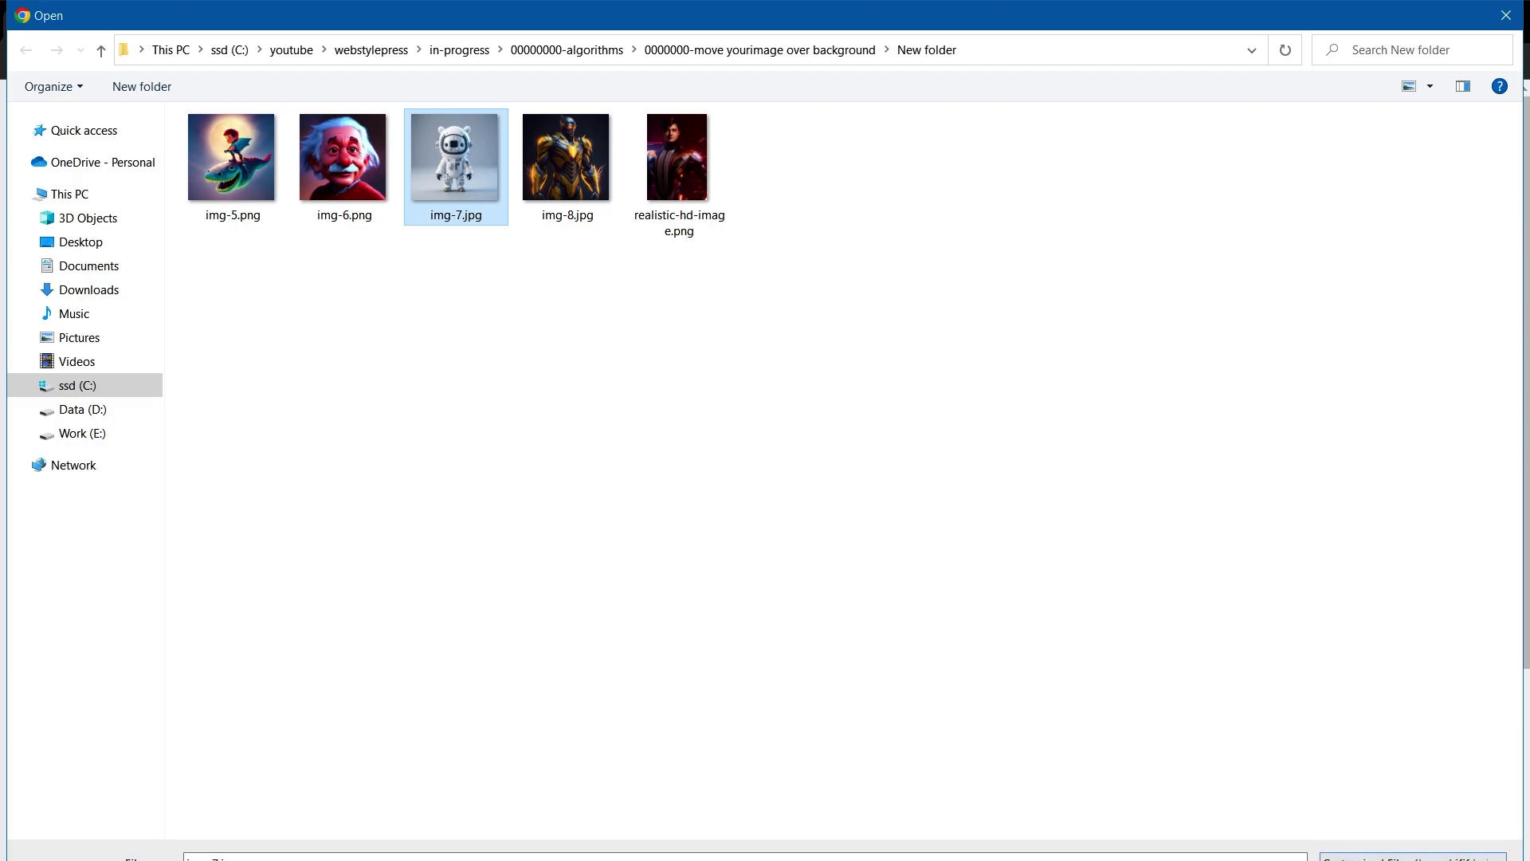
key(Return)
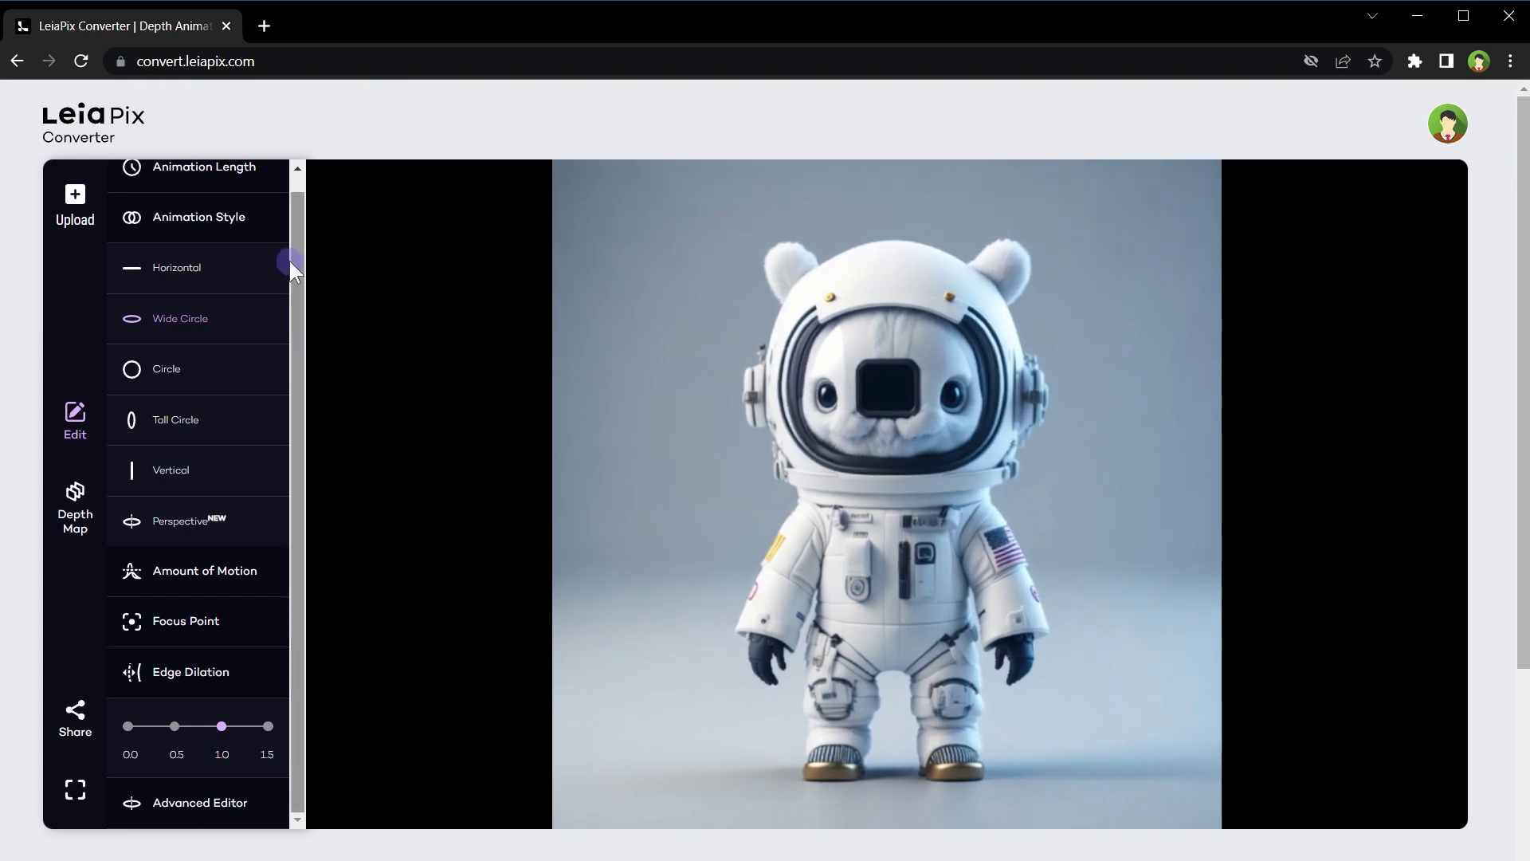
click(205, 271)
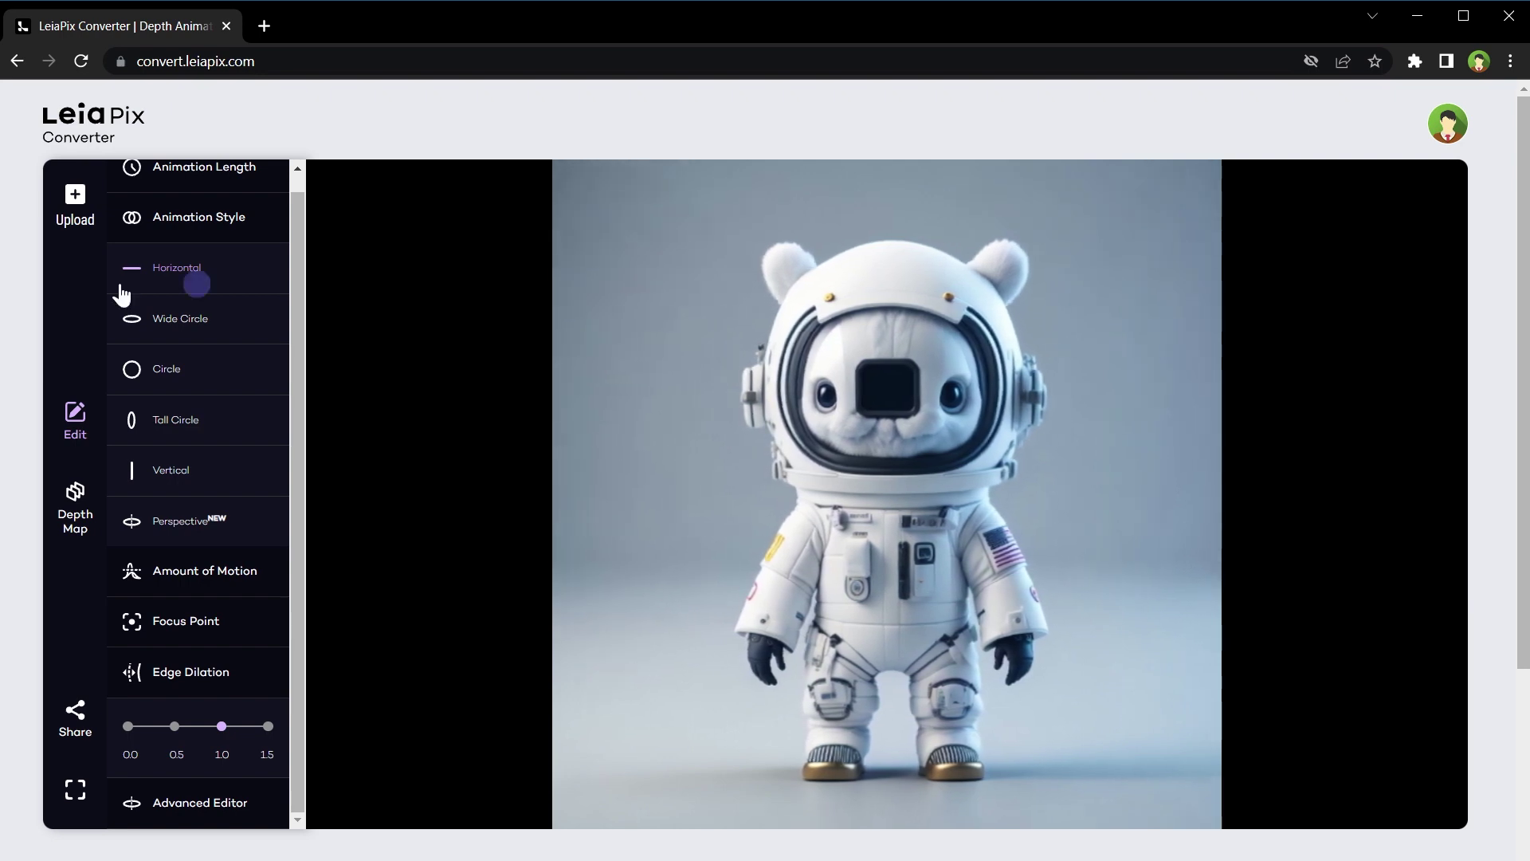
Review the sharing and save options for the astronaut animation, including GIF and MP4, and close the share dialog
click(60, 732)
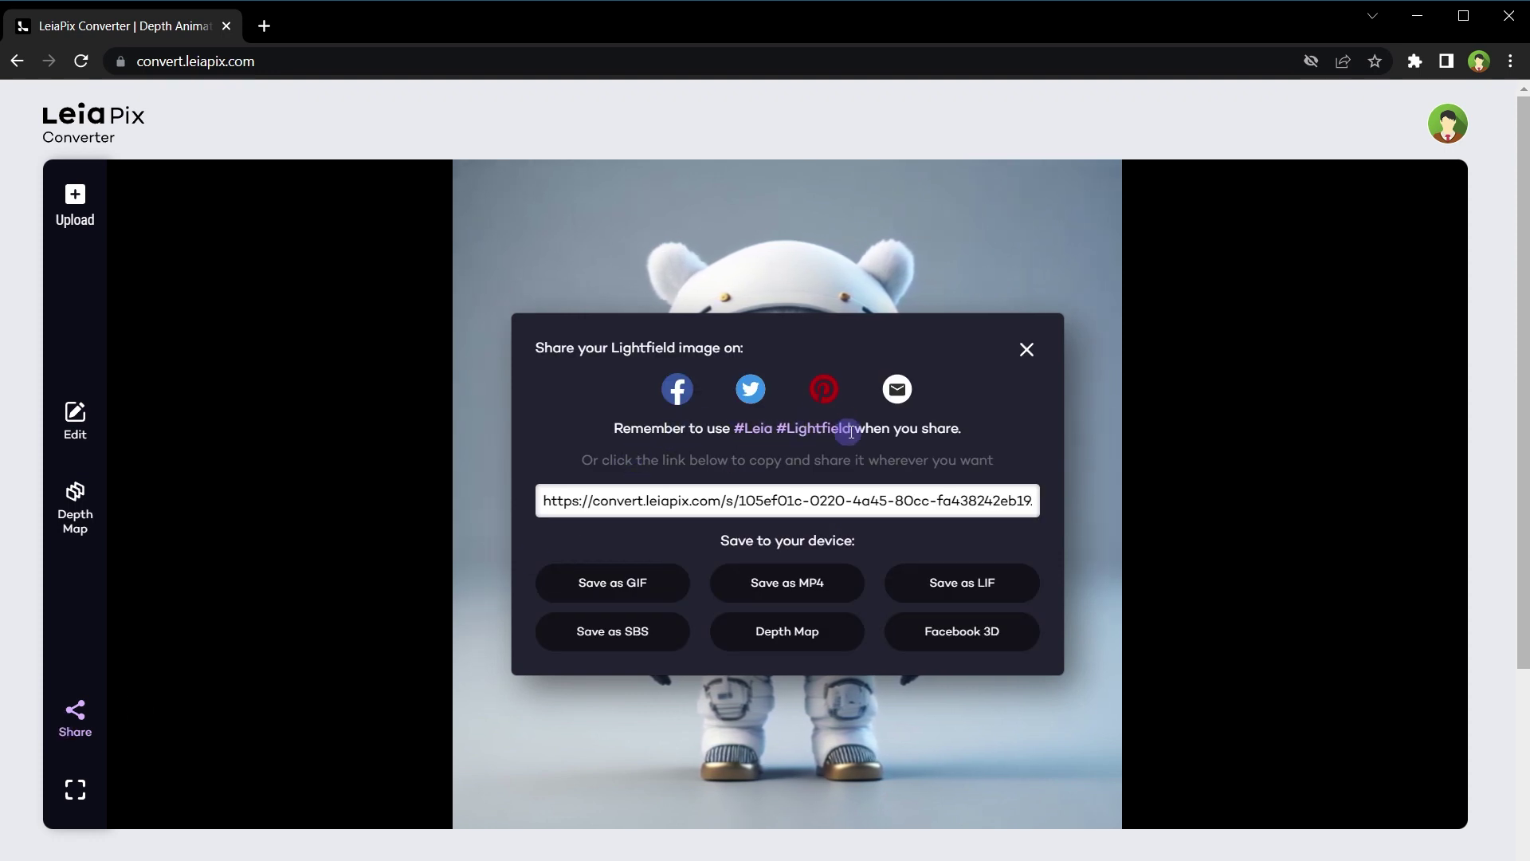
click(631, 597)
click(839, 601)
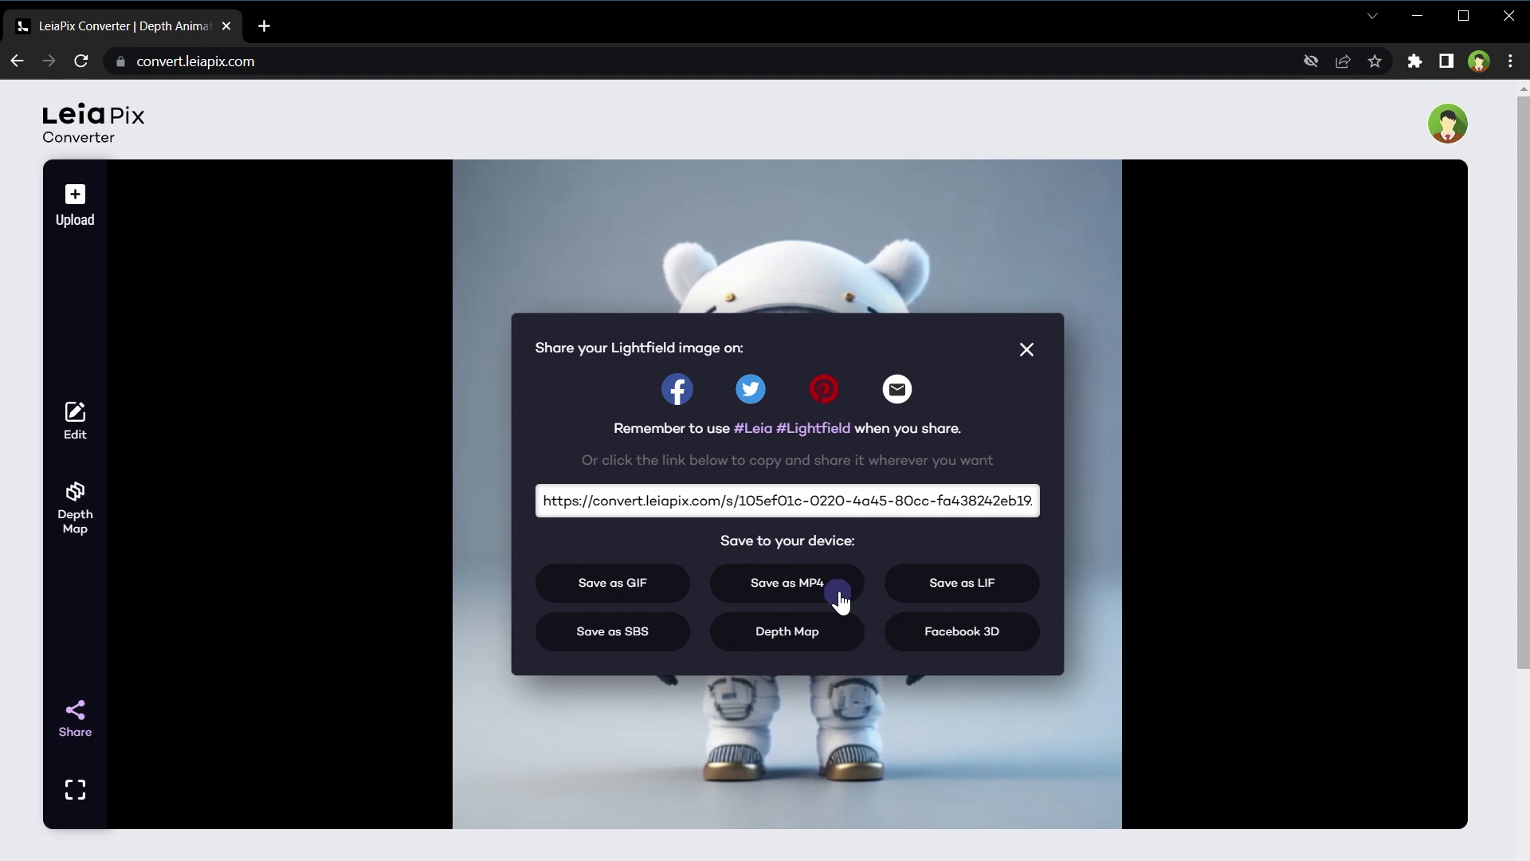
click(1071, 367)
click(1199, 413)
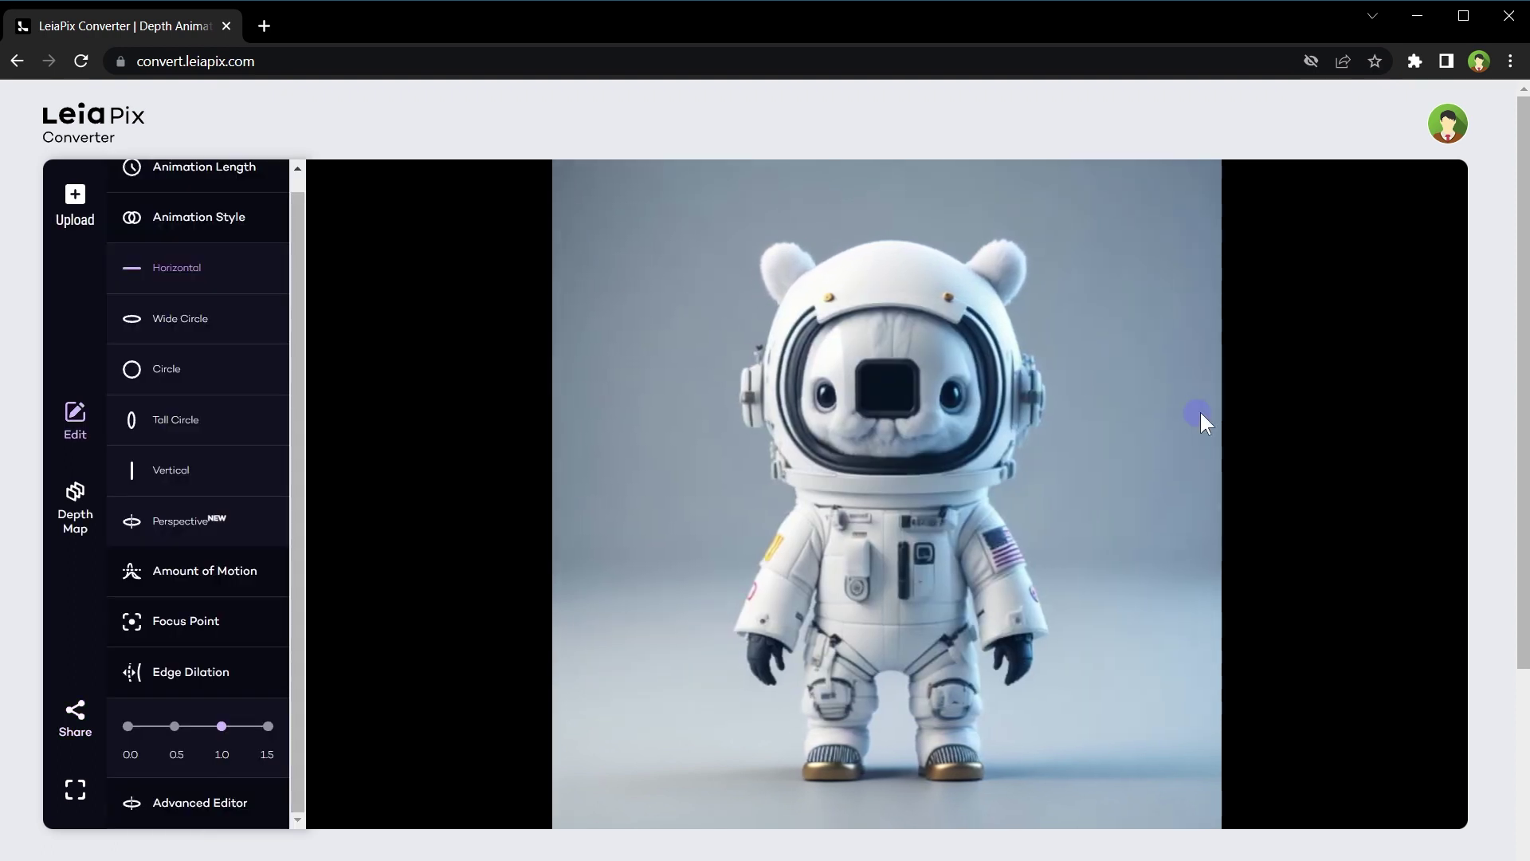